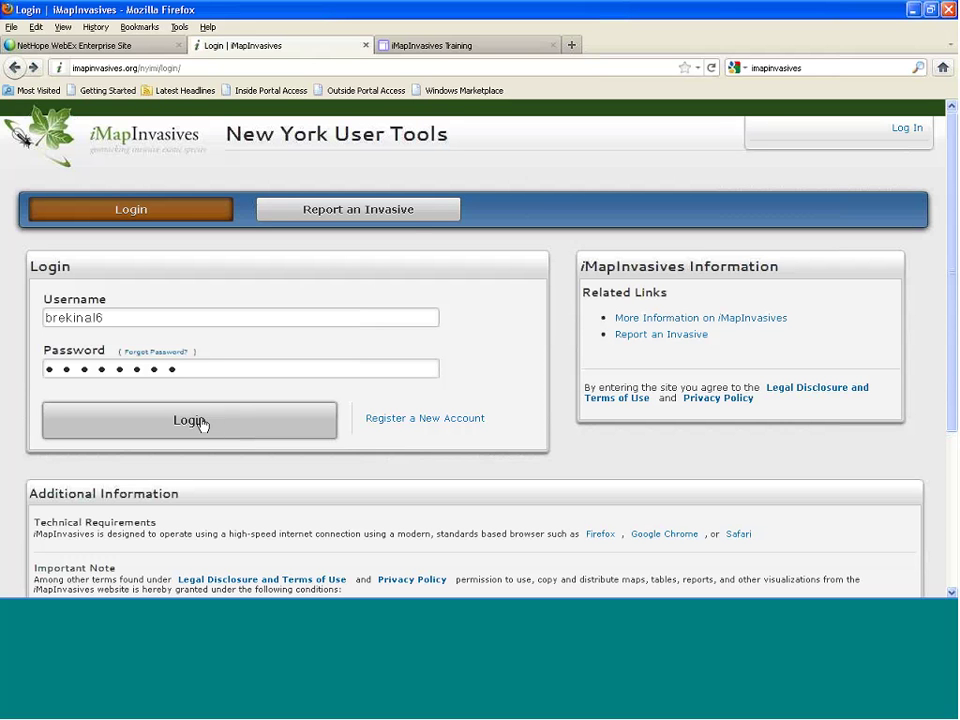
Log in to the New York user tools with the credentials already filled in and show the page full screen
click(201, 422)
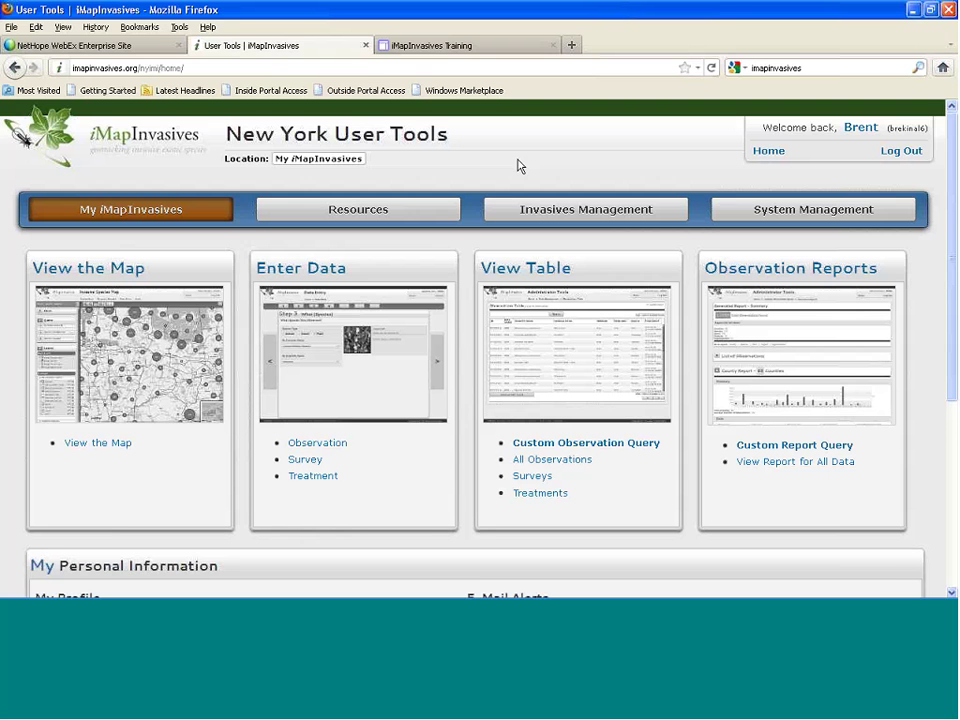
key(F11)
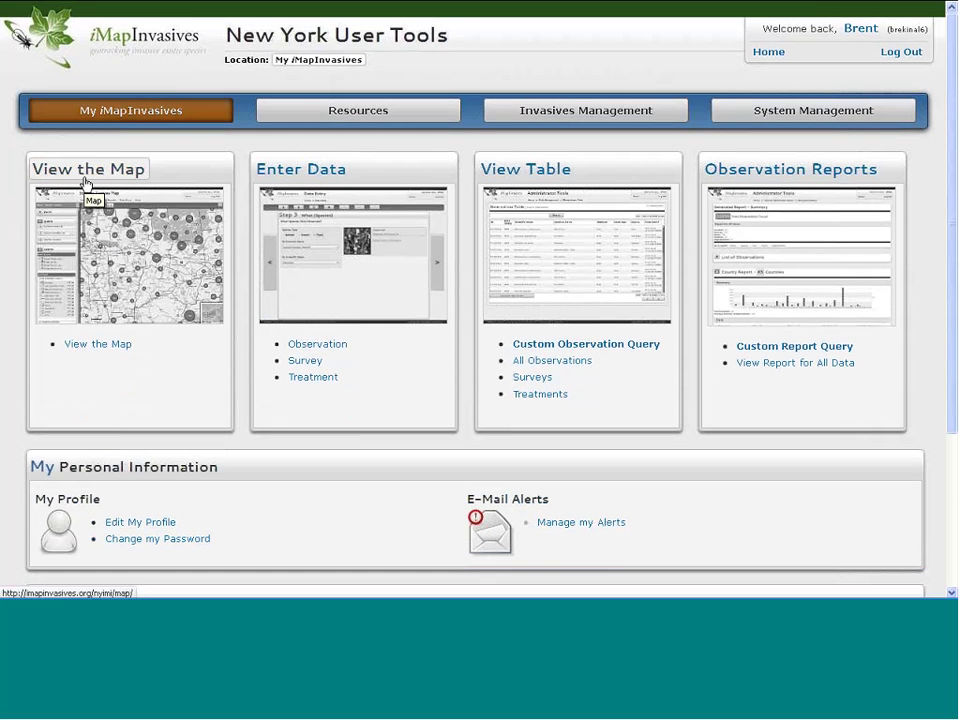
Look over the My iMapInvasives home page: map, data entry, tables, observation reports, personal information and data downloads
click(335, 172)
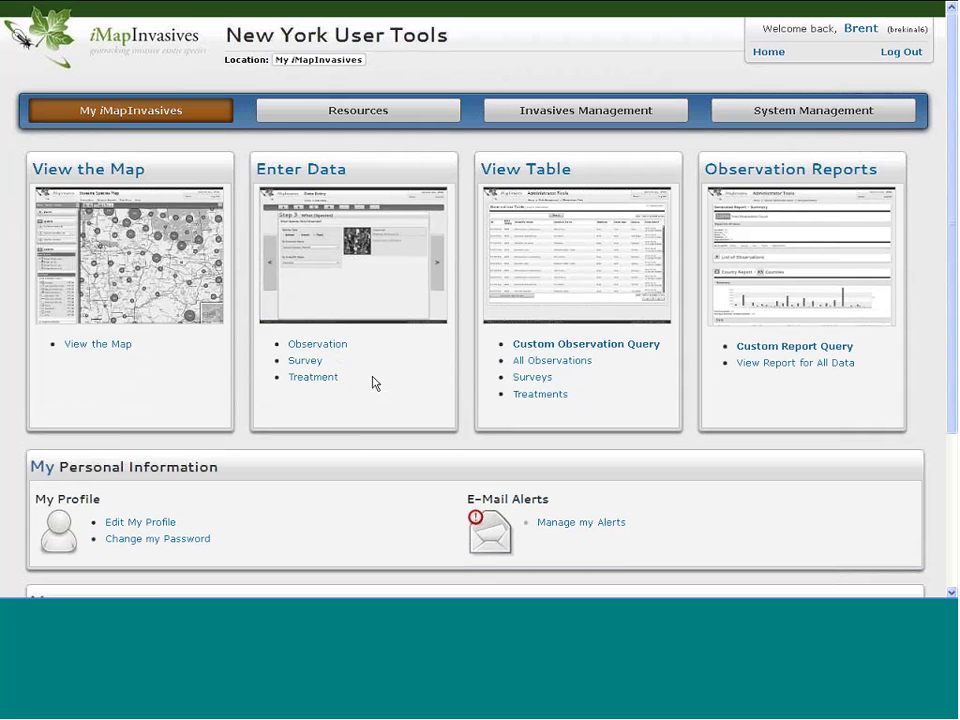
click(323, 366)
click(327, 383)
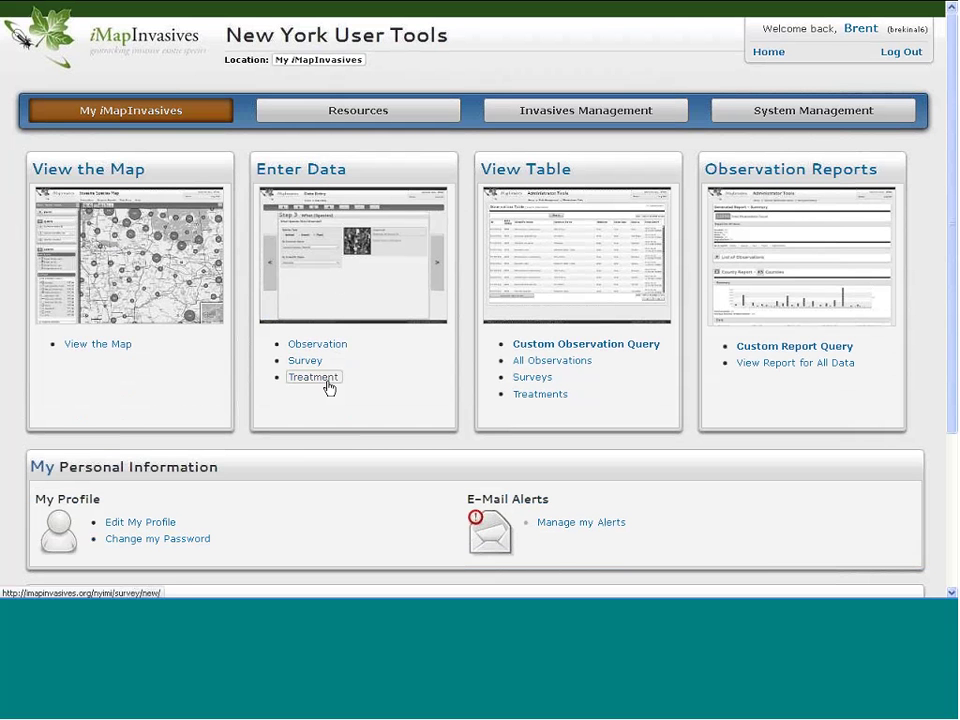
click(421, 390)
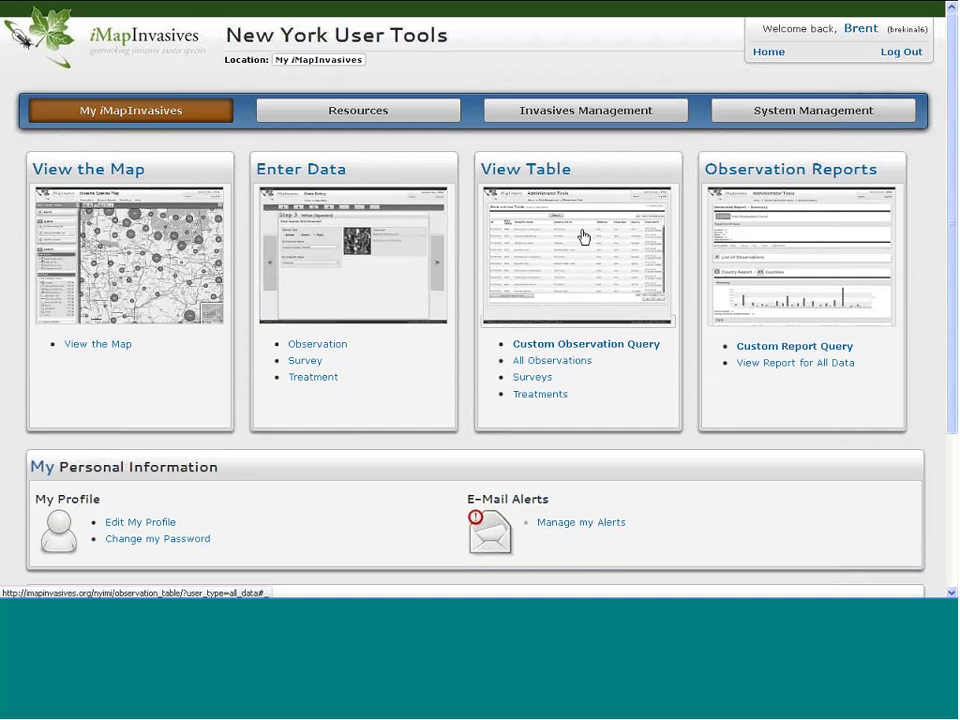
click(596, 344)
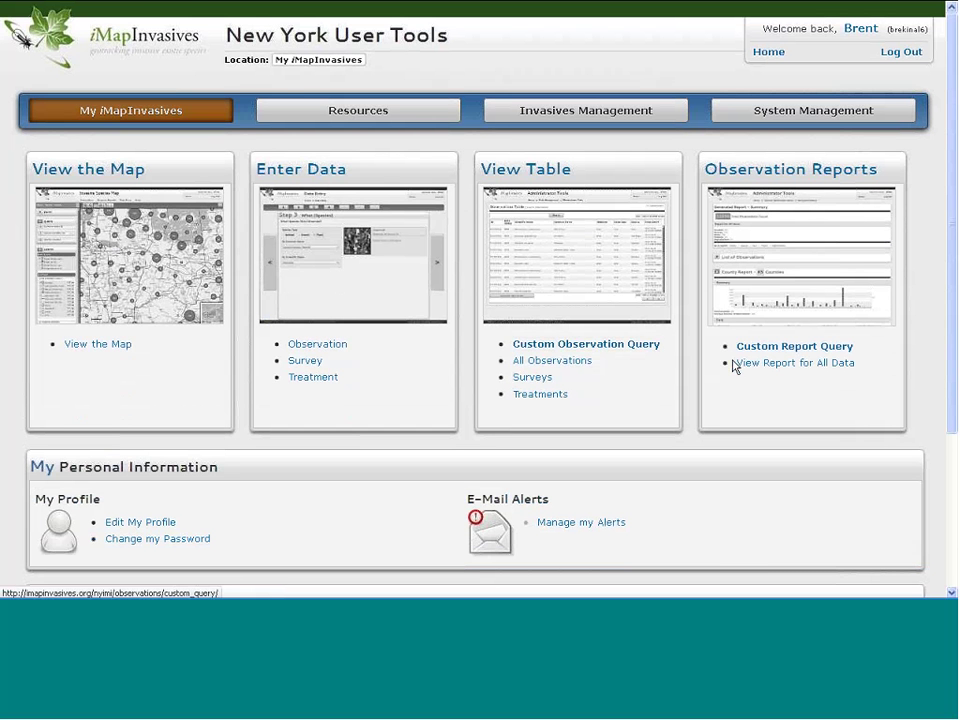
click(551, 366)
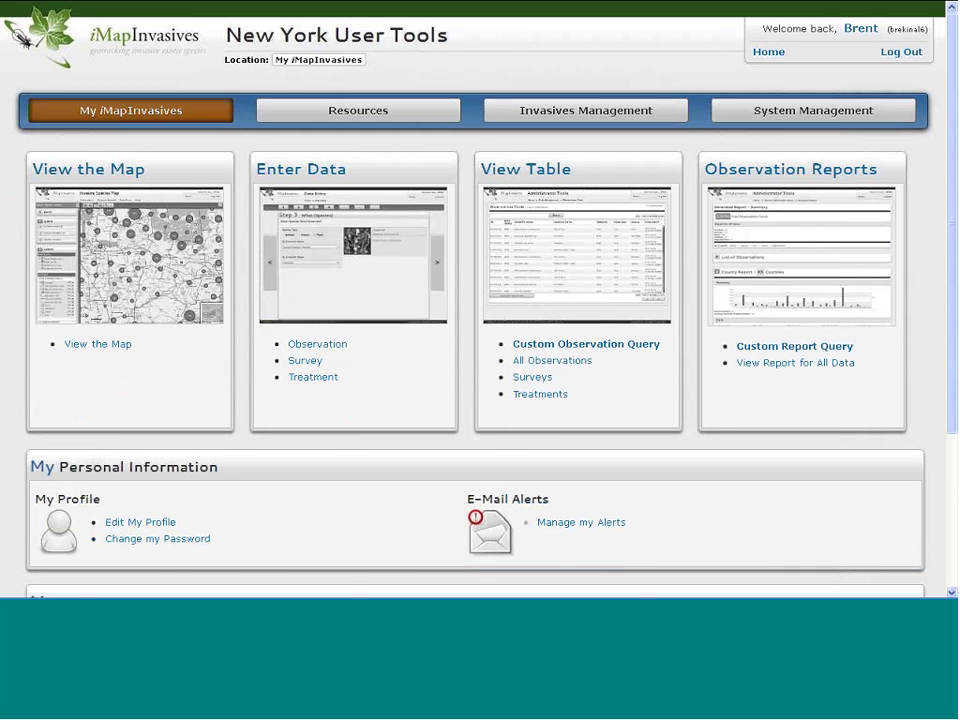
scroll(281, 531, down, 2)
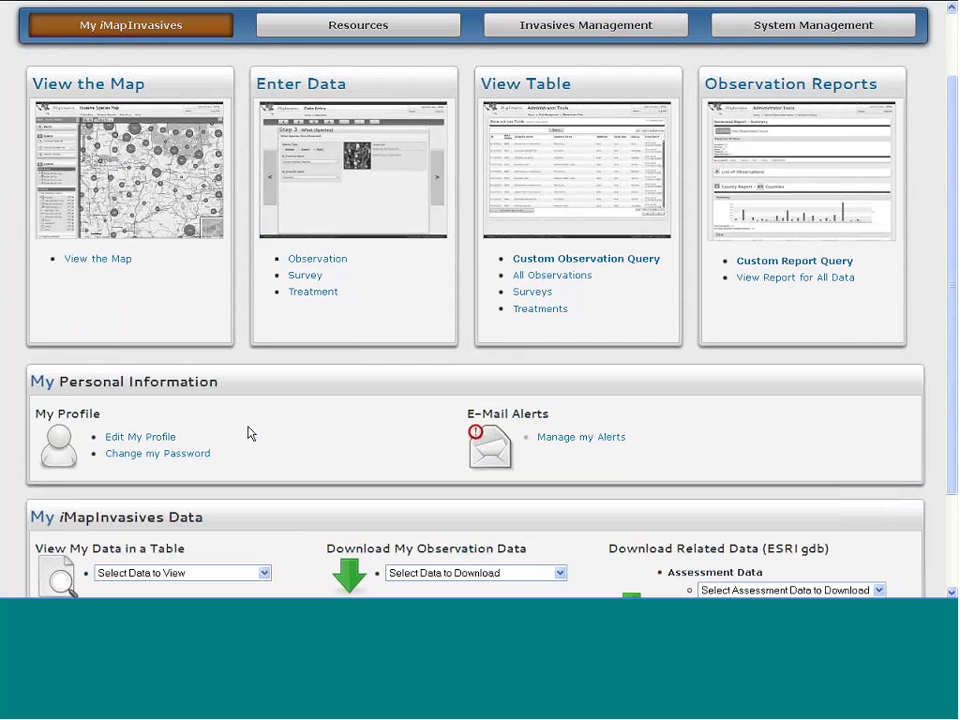
scroll(252, 433, down, 2)
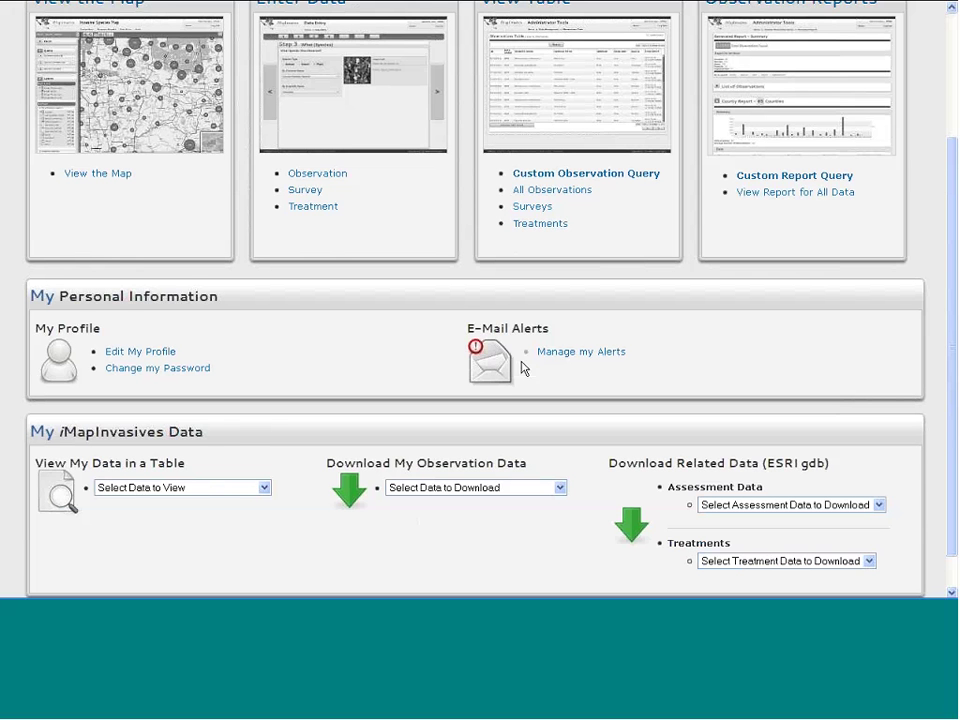
scroll(450, 360, up, 2)
scroll(450, 360, up, 2)
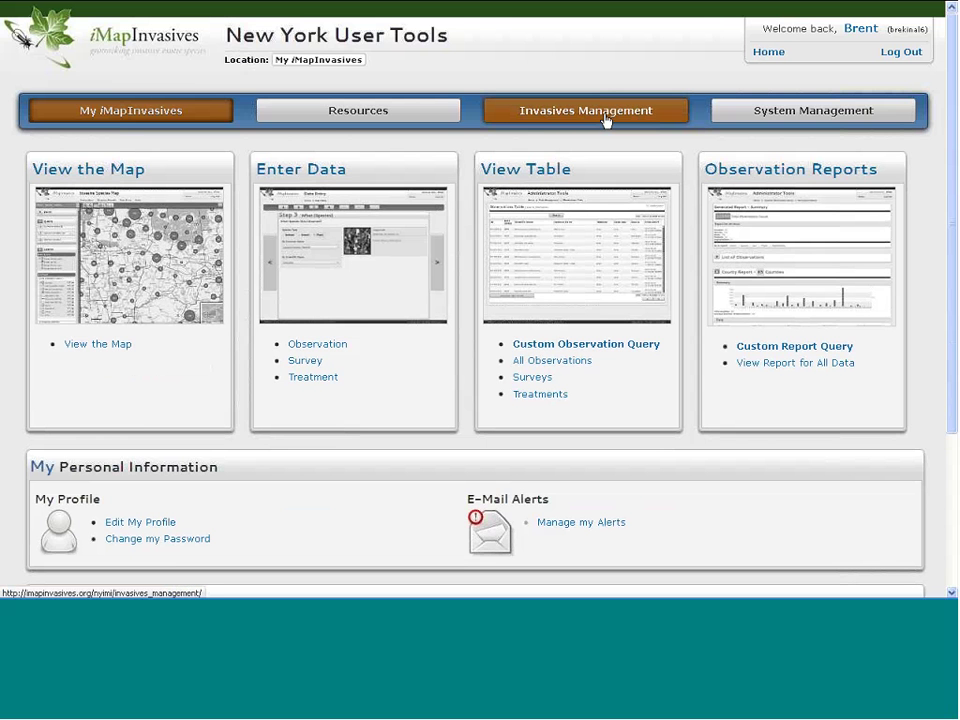
Open the Invasives Management page and look through its observation, assessment, survey and treatment sections
click(568, 121)
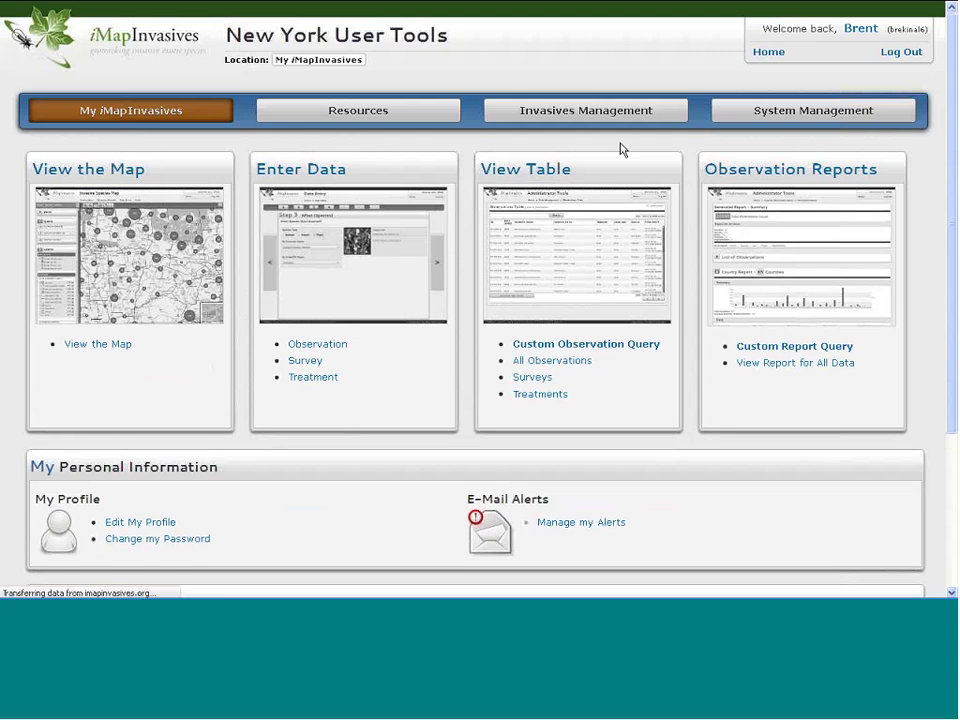
scroll(387, 350, down, 5)
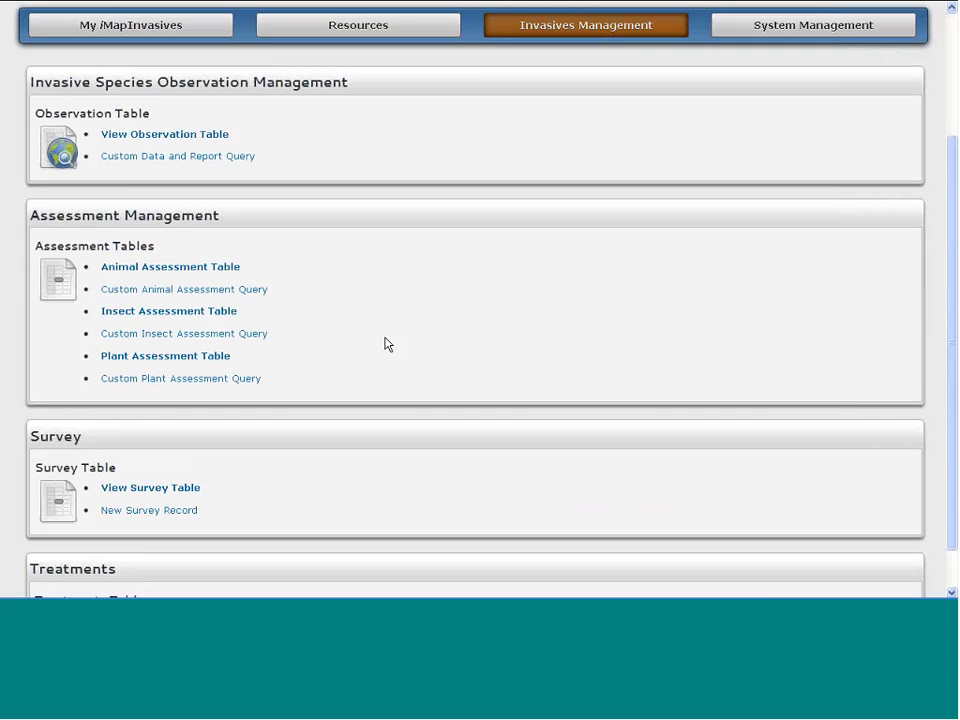
scroll(387, 343, up, 2)
scroll(387, 343, up, 3)
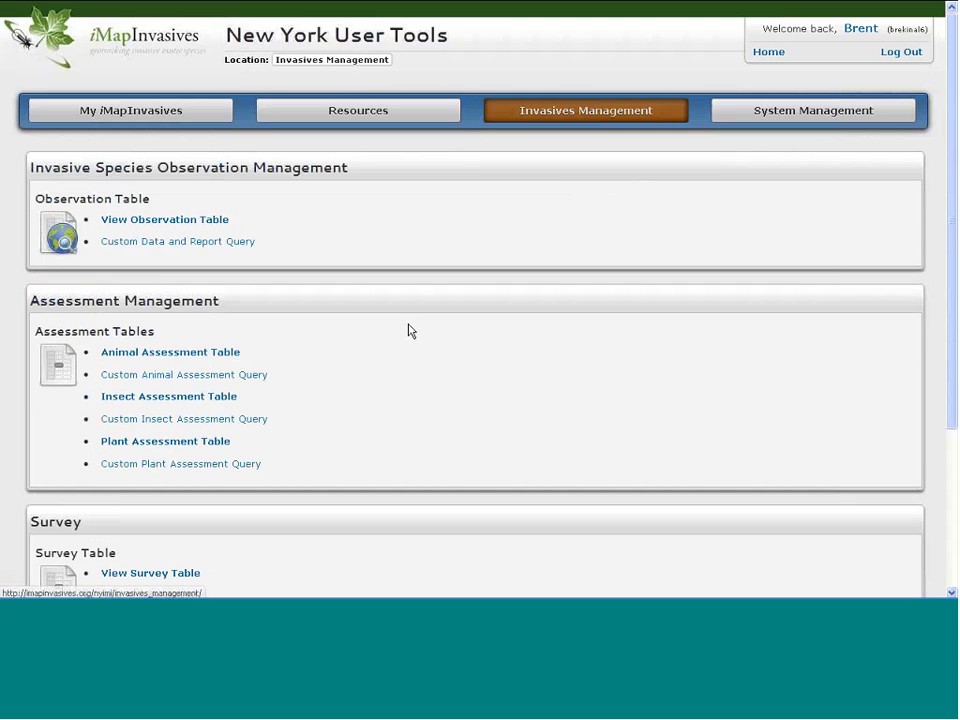
View the NY iMapInvasives Facebook page linked under Resources and return to the user tools
click(403, 112)
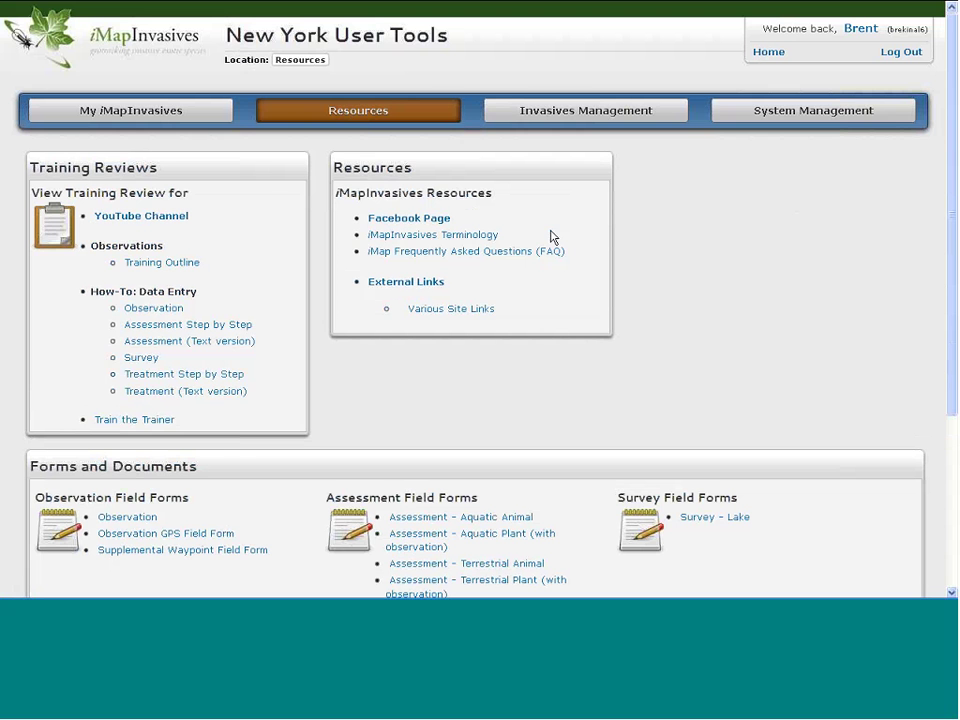
click(445, 219)
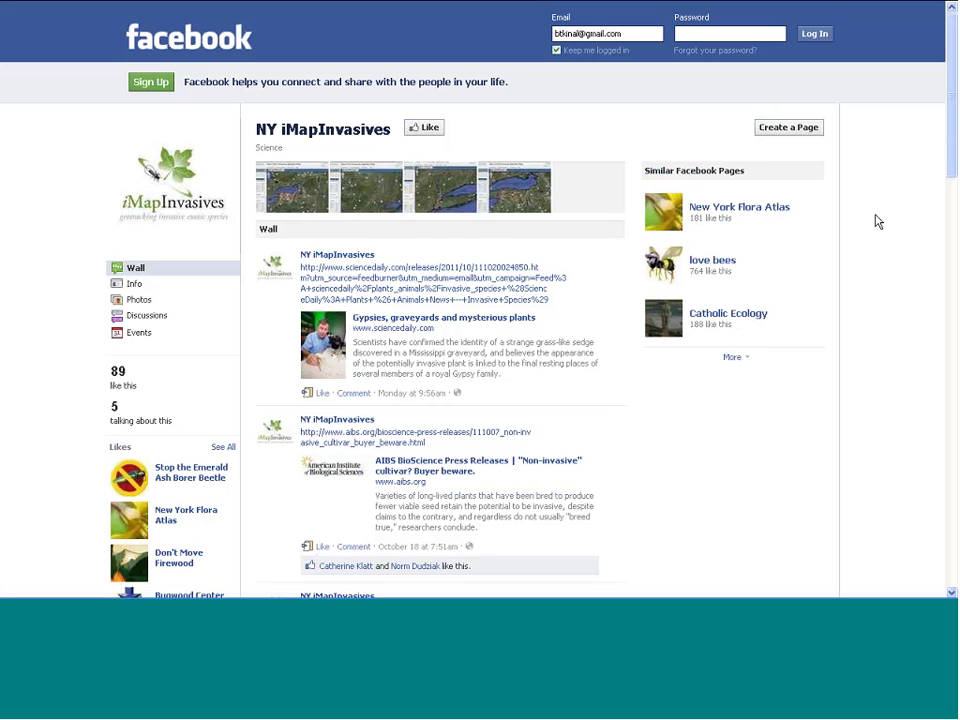
mouse_move(366, 22)
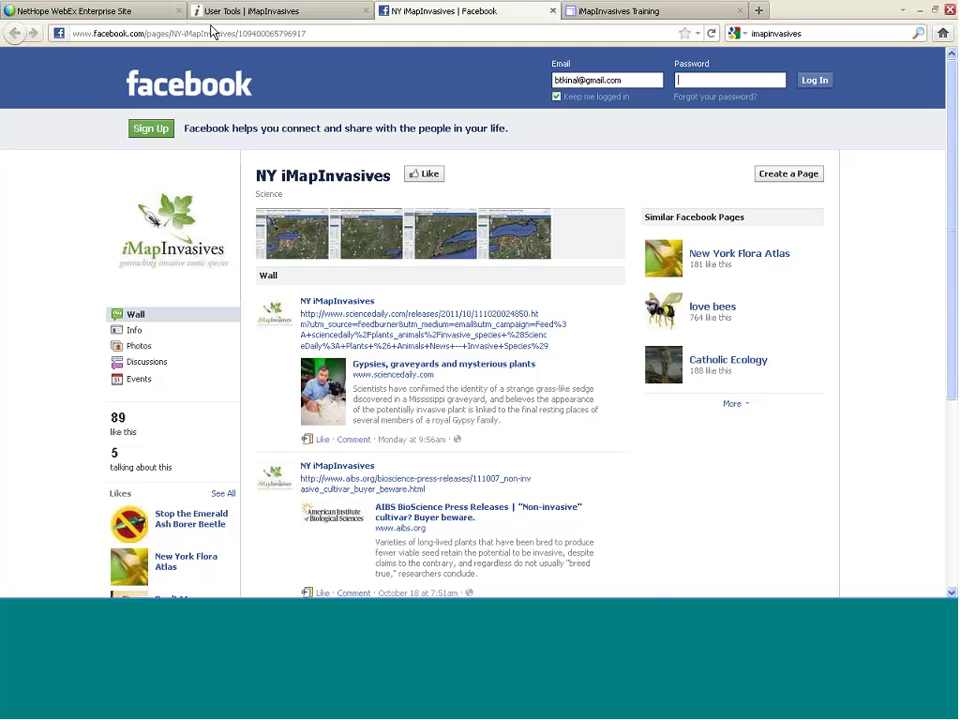
click(213, 12)
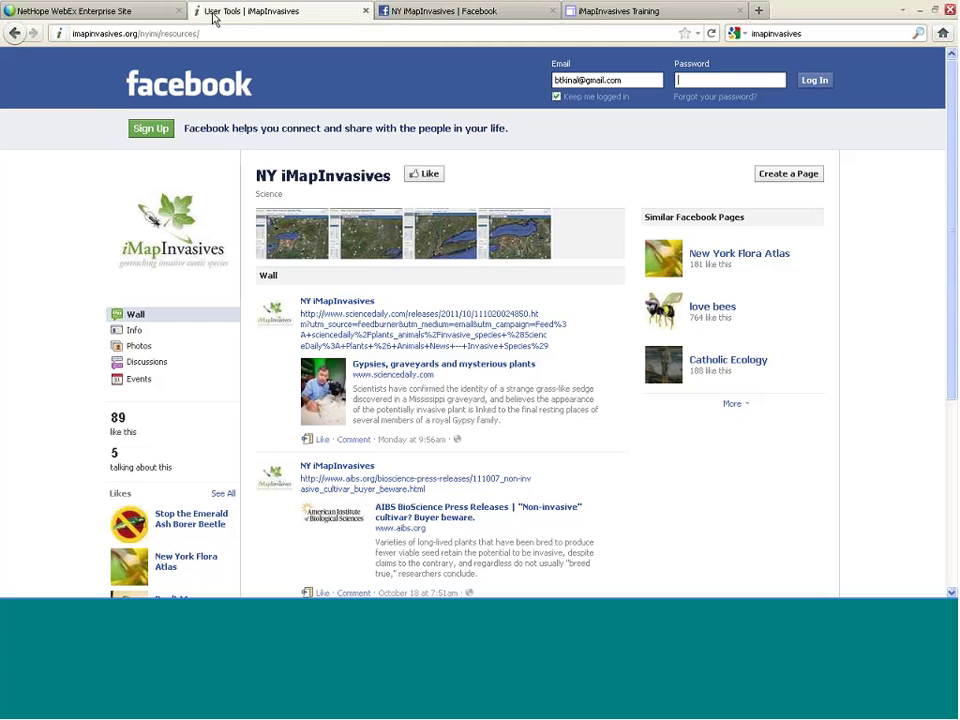
View the iMapInvasives YouTube channel linked in the Training Reviews
click(137, 216)
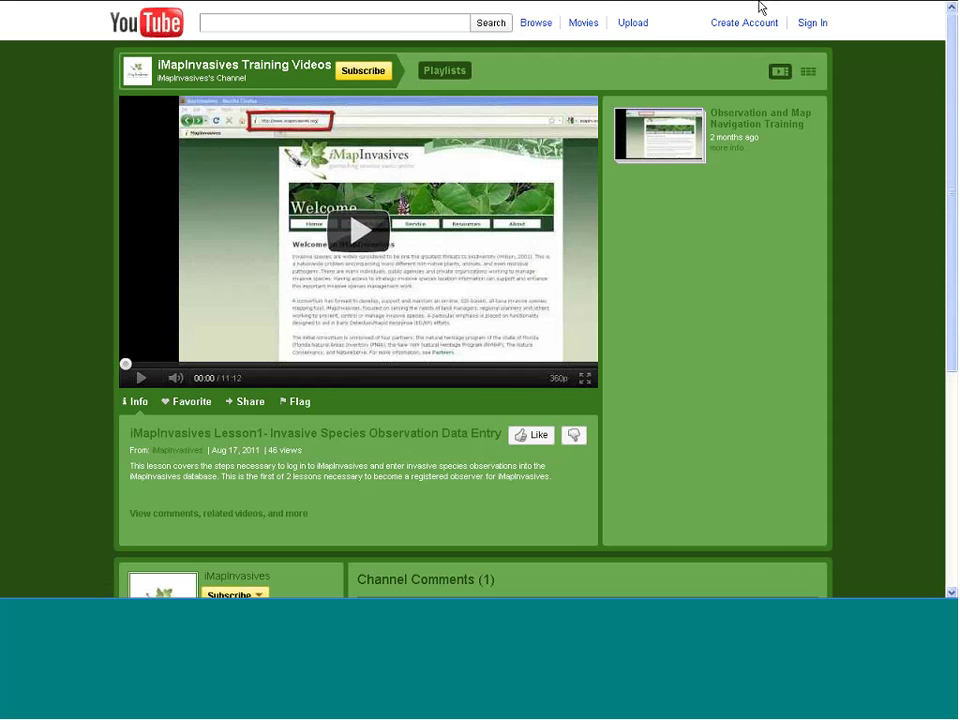
mouse_move(760, 8)
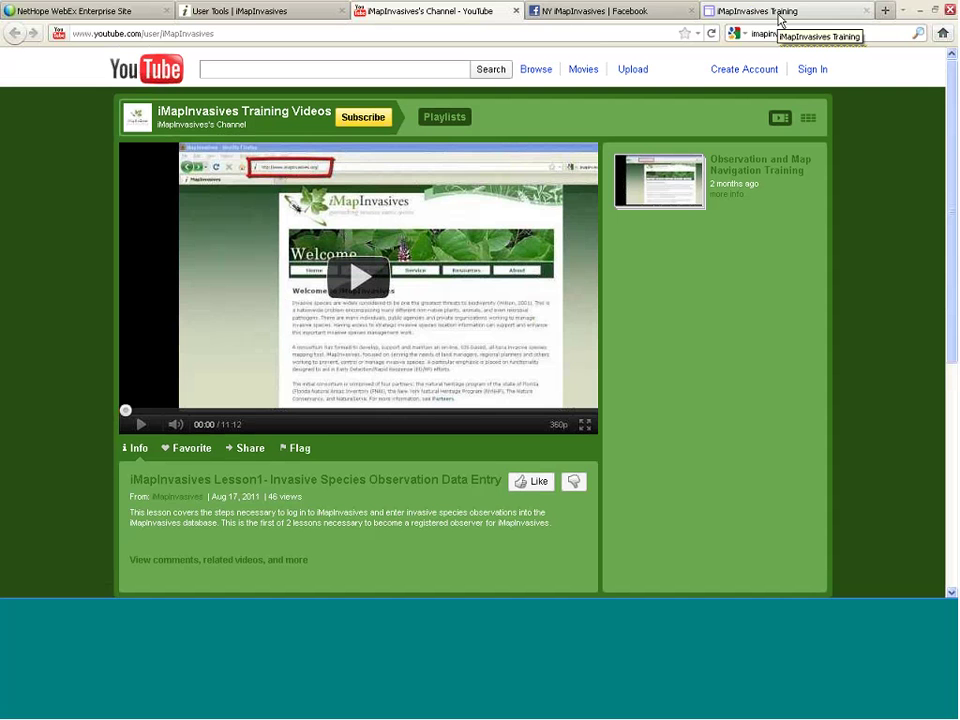
key(F11)
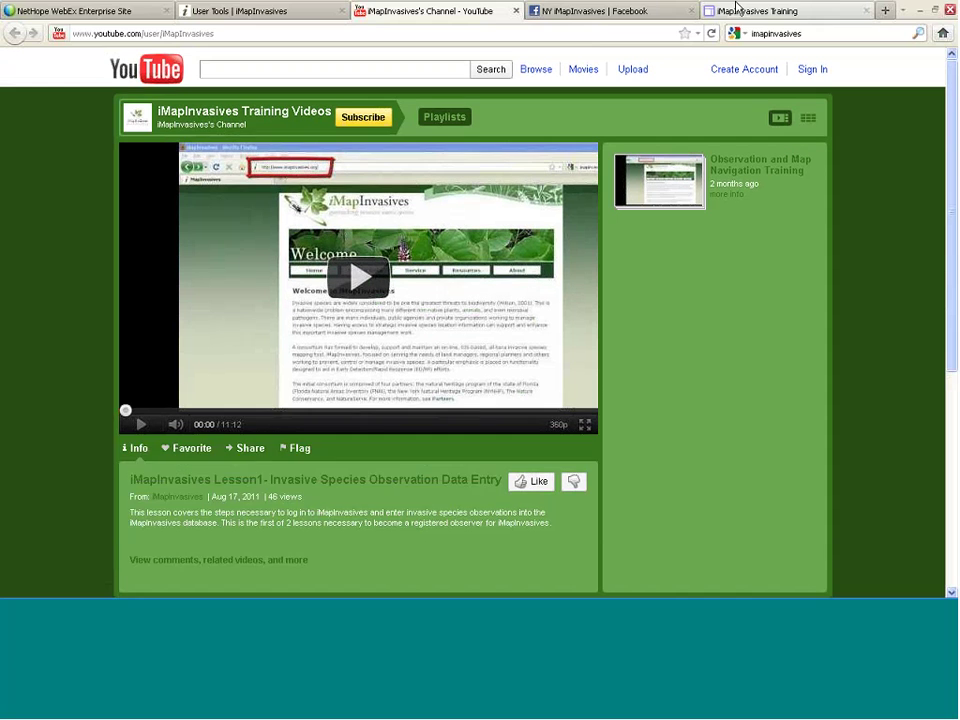
Switch to the iMapInvasives Training site and view the Observation Data Entry video lesson with its quiz
click(754, 13)
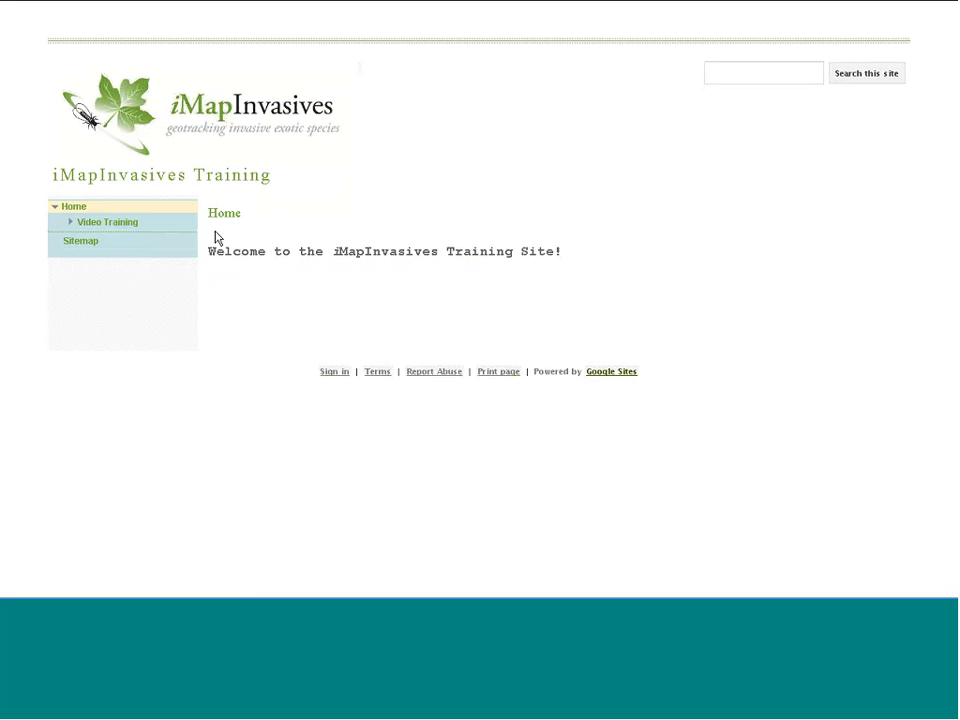
click(107, 222)
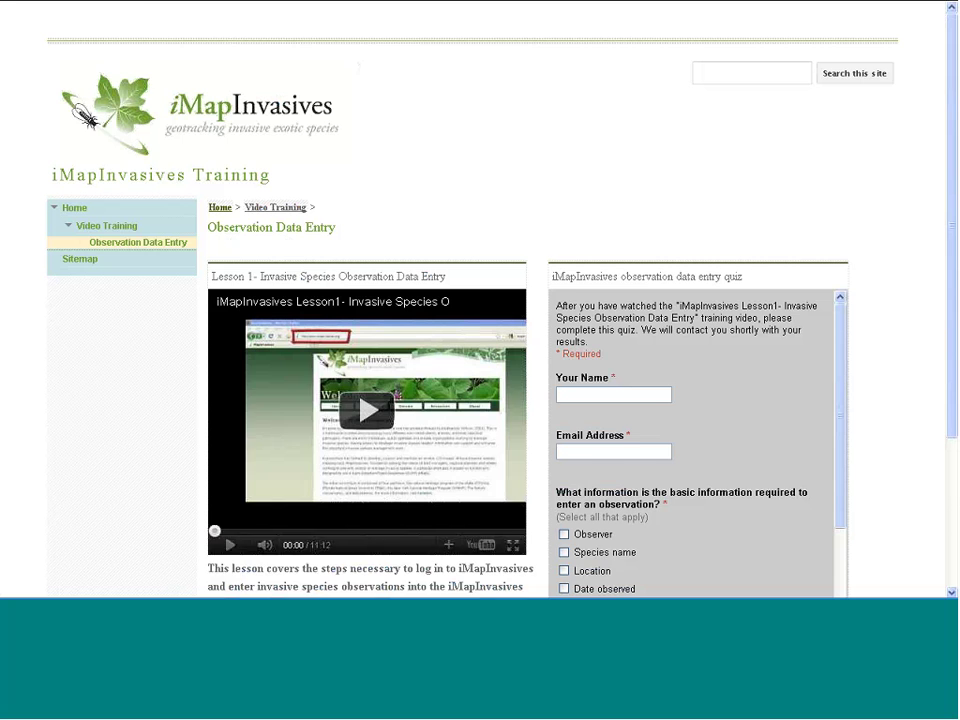
scroll(735, 178, down, 2)
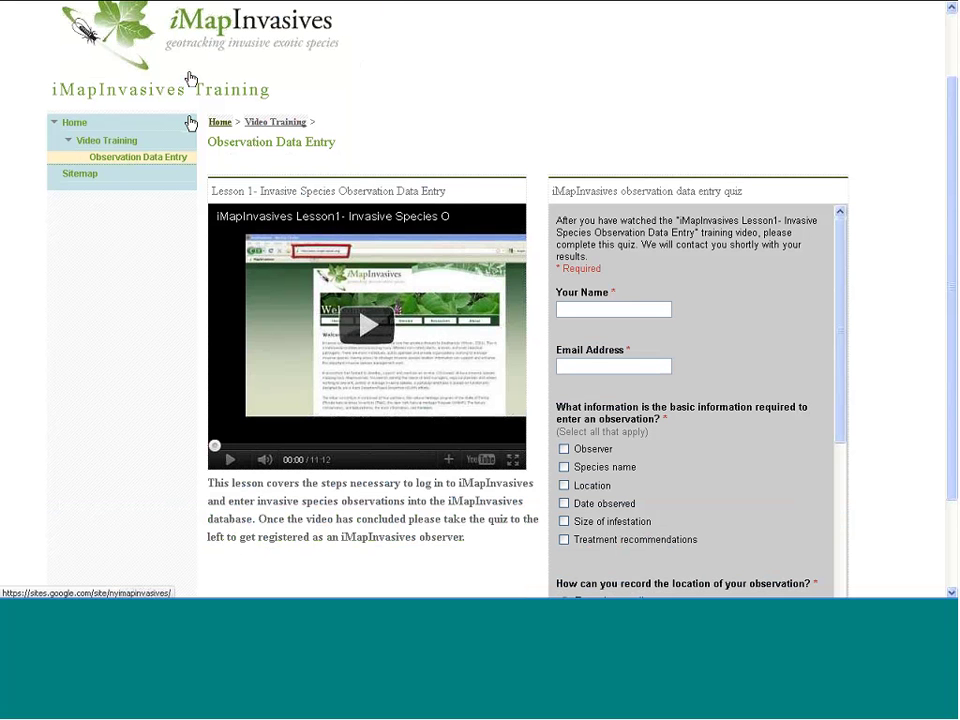
Return to the My iMapInvasives page of the user tools and open the New York Invasive Species Map
click(202, 12)
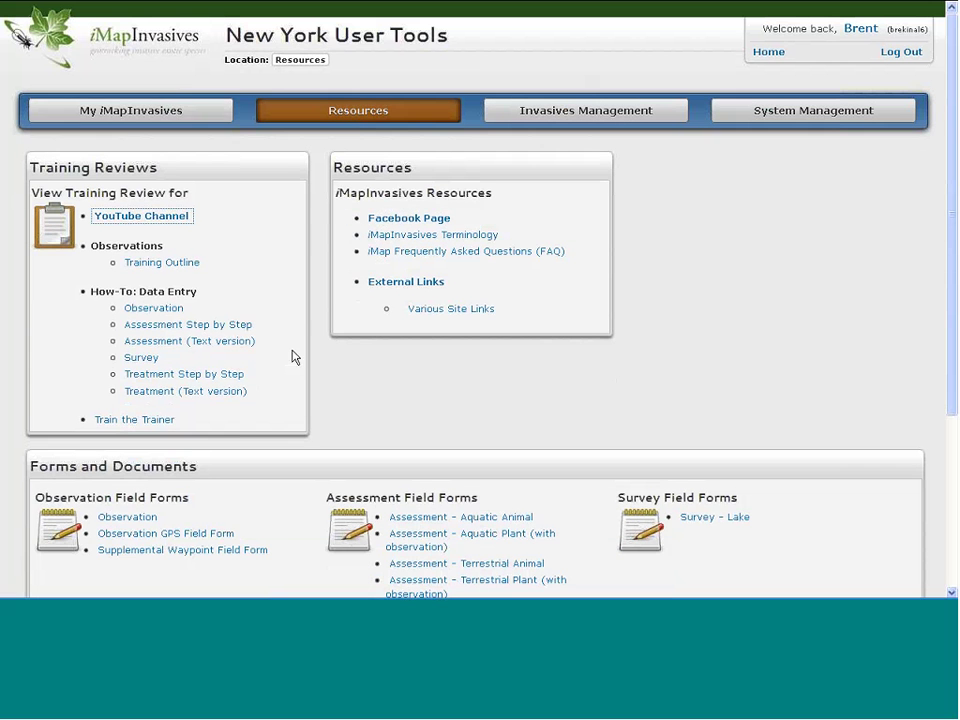
click(135, 116)
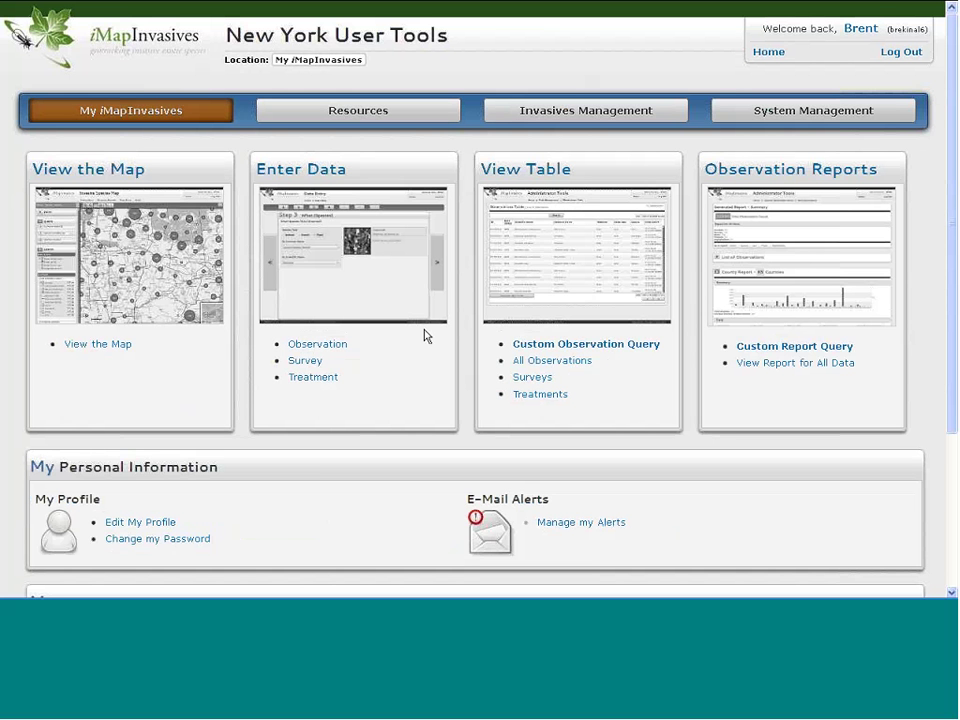
click(131, 319)
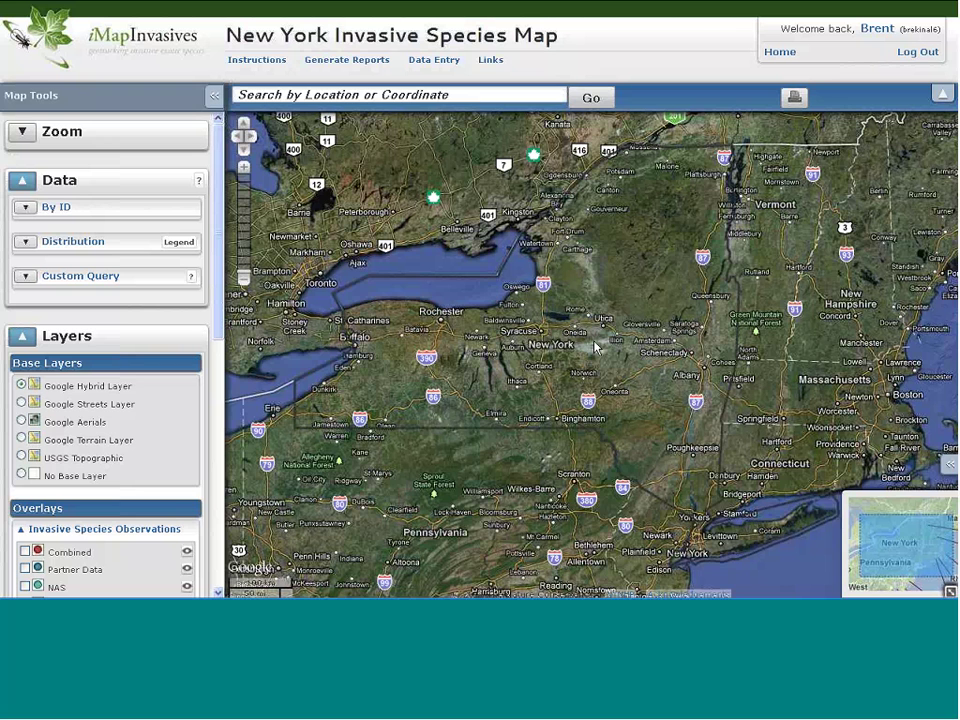
Search the map for Japanese Knotweed to display its observations in central New York
scroll(595, 347, up, 3)
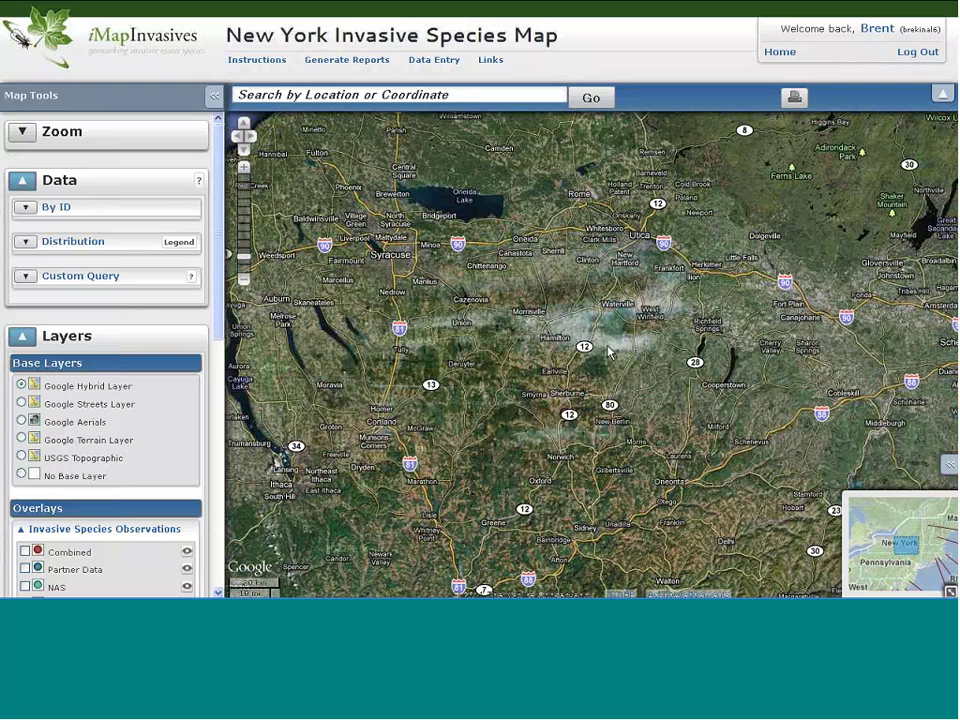
scroll(615, 336, up, 2)
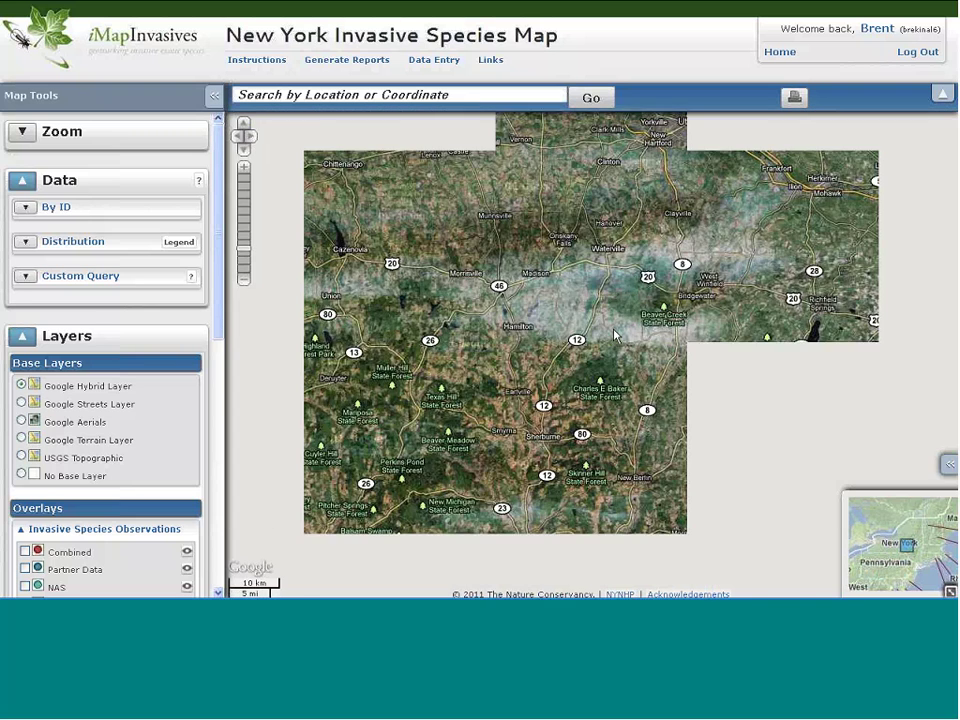
scroll(615, 336, down, 1)
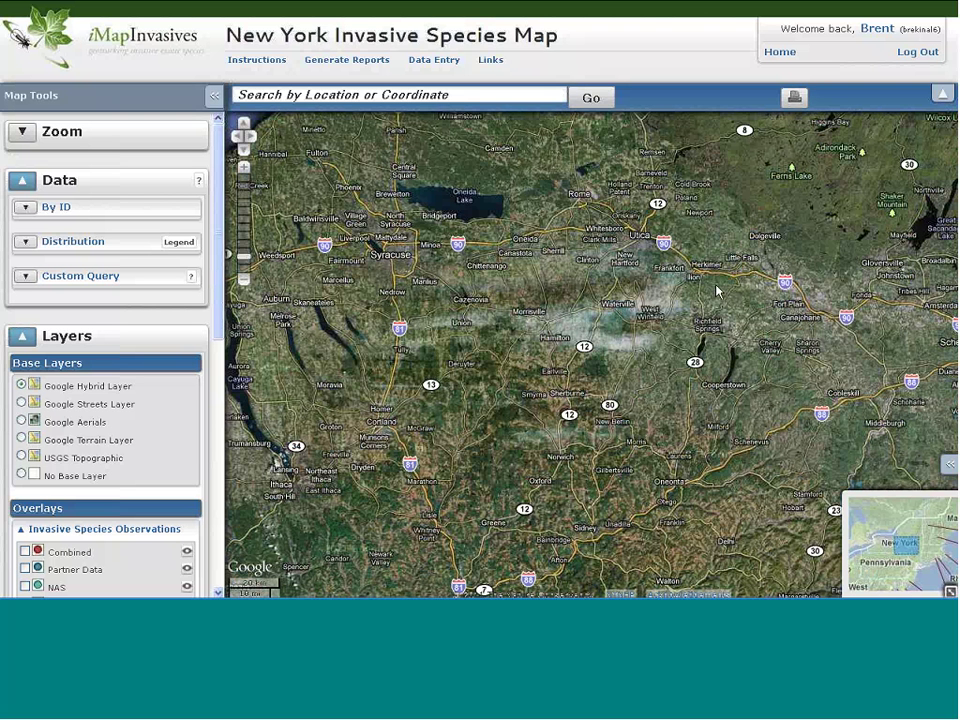
drag(716, 291, 628, 432)
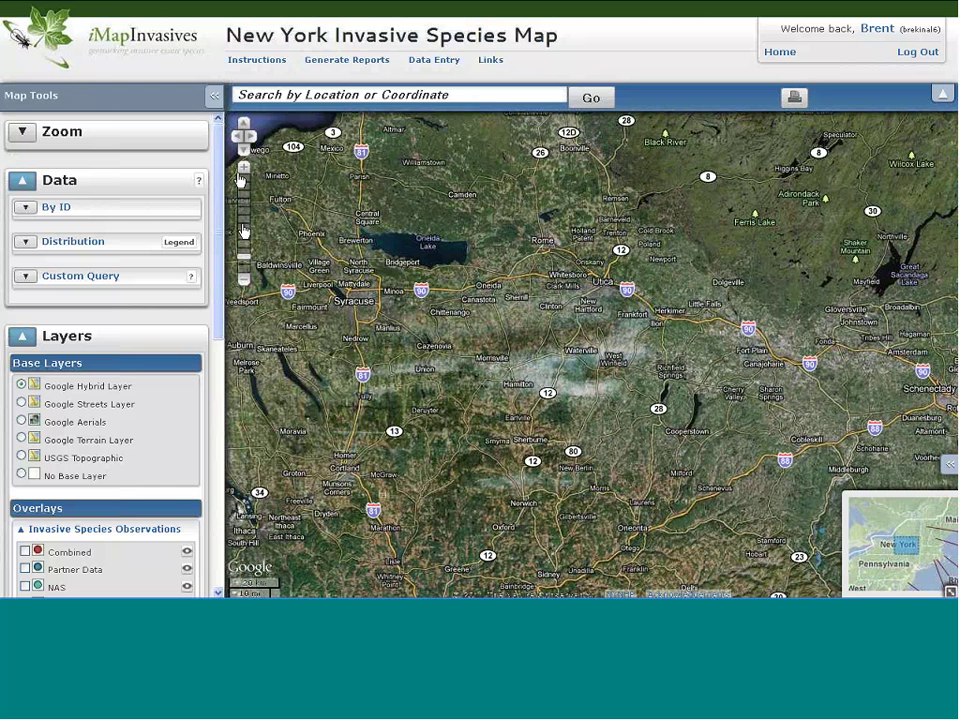
click(471, 95)
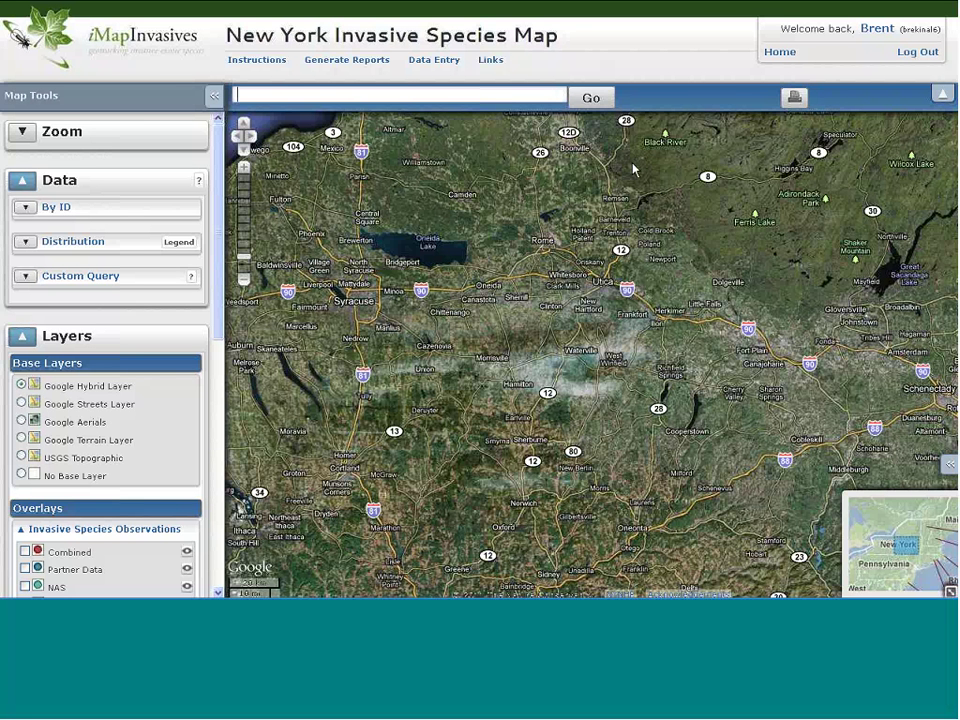
text(Japanese Knot)
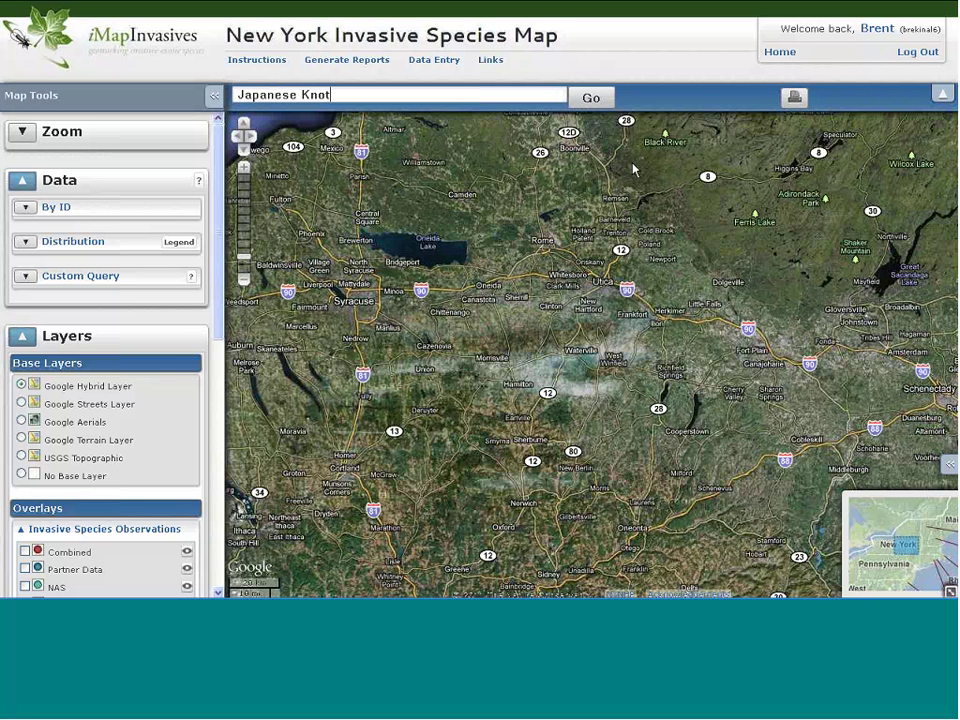
text(weed)
click(598, 99)
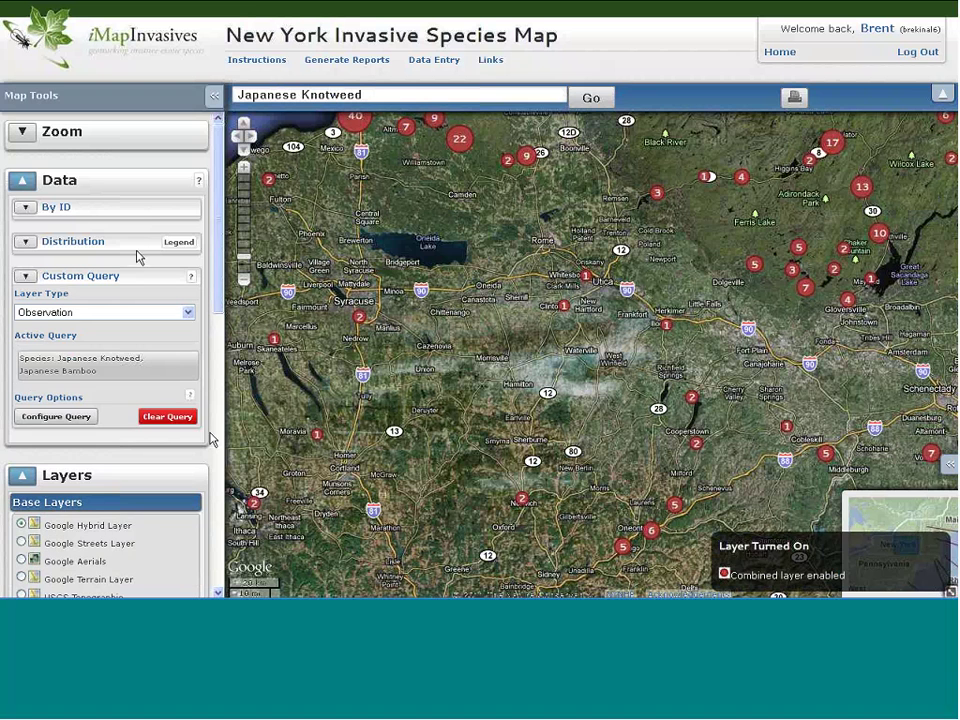
View the Japanese Knotweed observations up close and across the whole of New York State
click(244, 172)
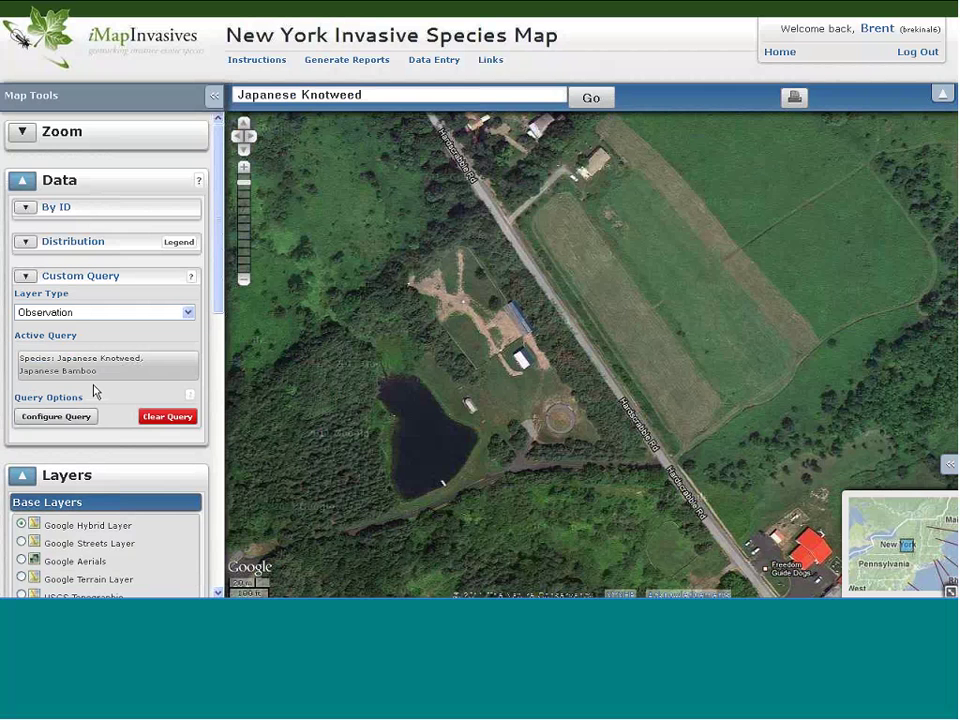
scroll(428, 338, down, 1)
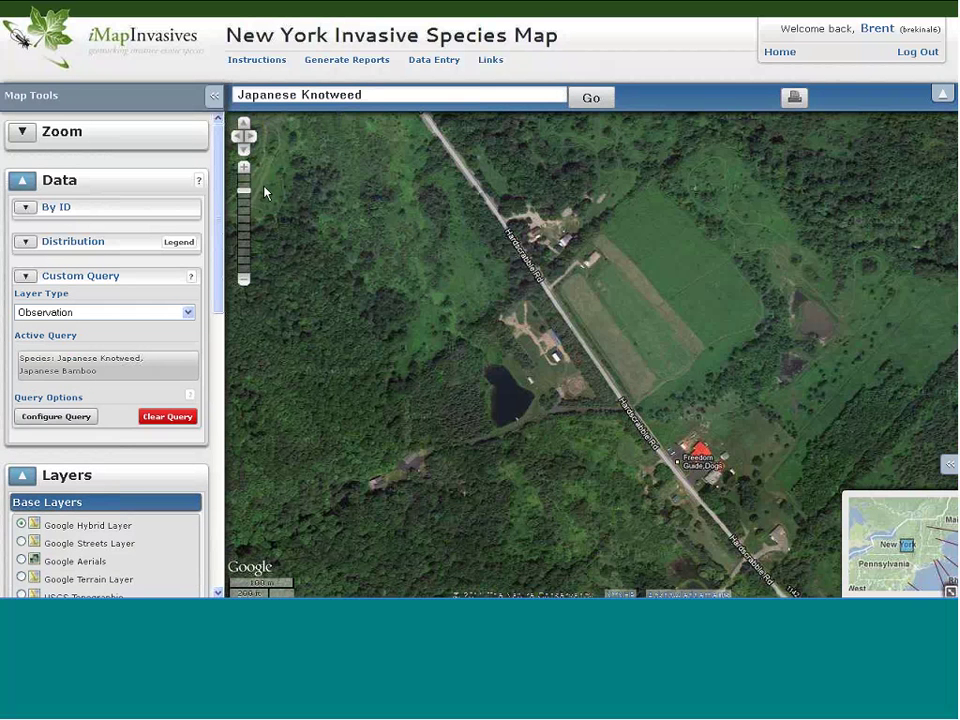
click(244, 268)
click(245, 275)
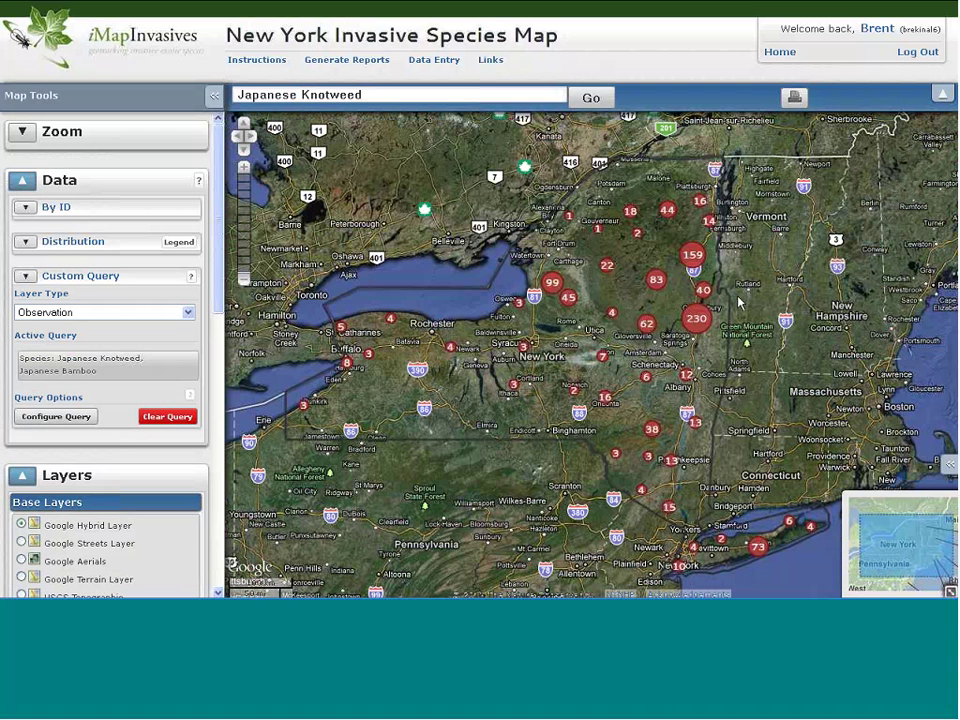
Clear the active Japanese Knotweed query so the map shows all observation points
click(166, 420)
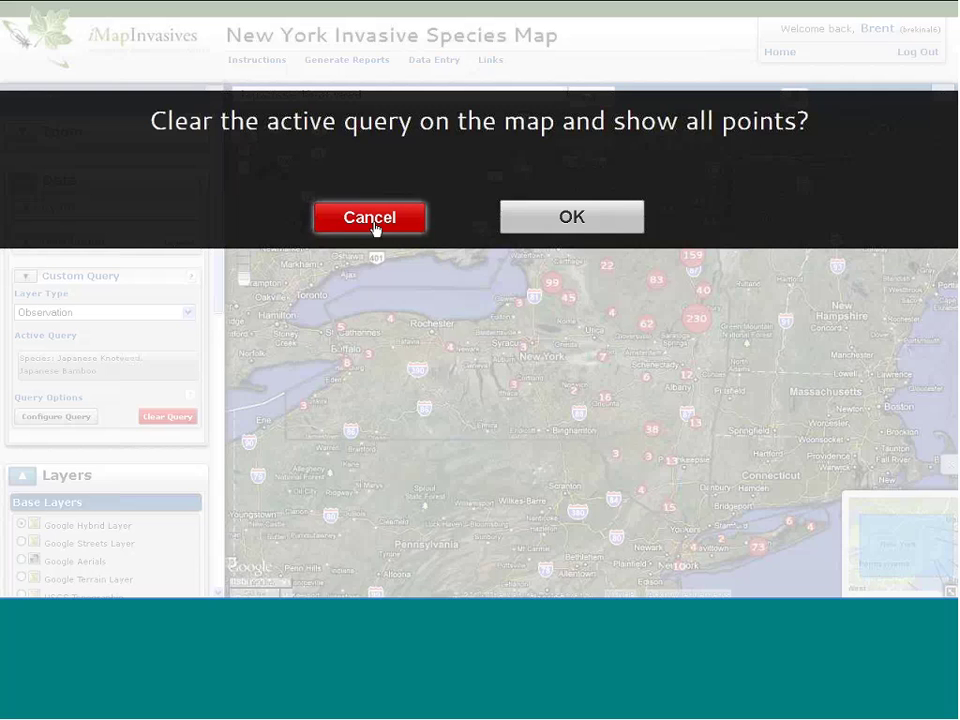
click(620, 218)
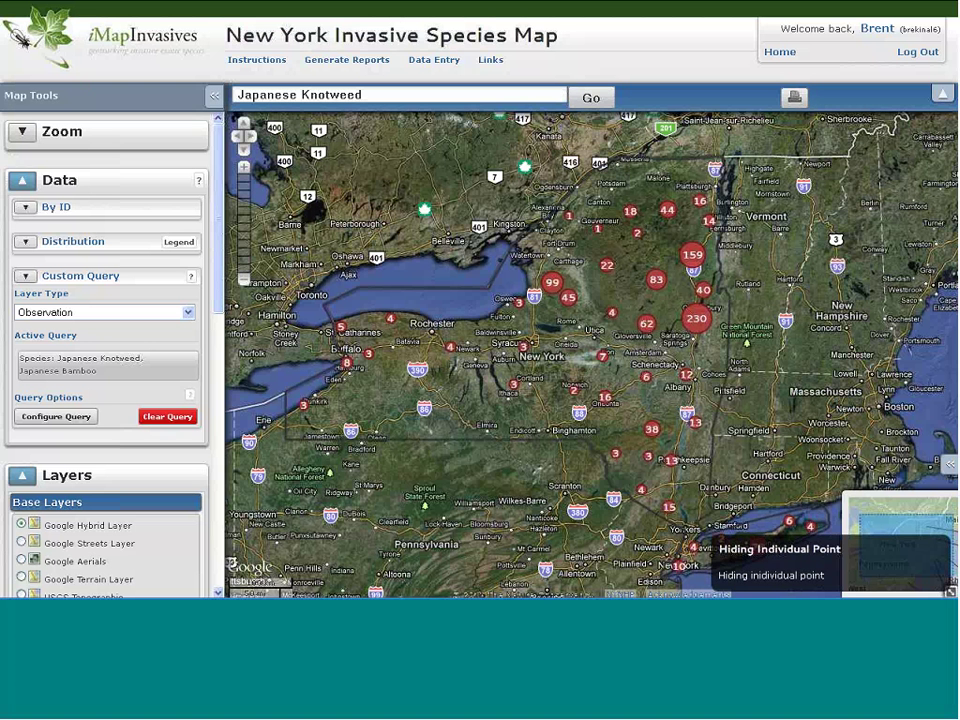
click(68, 417)
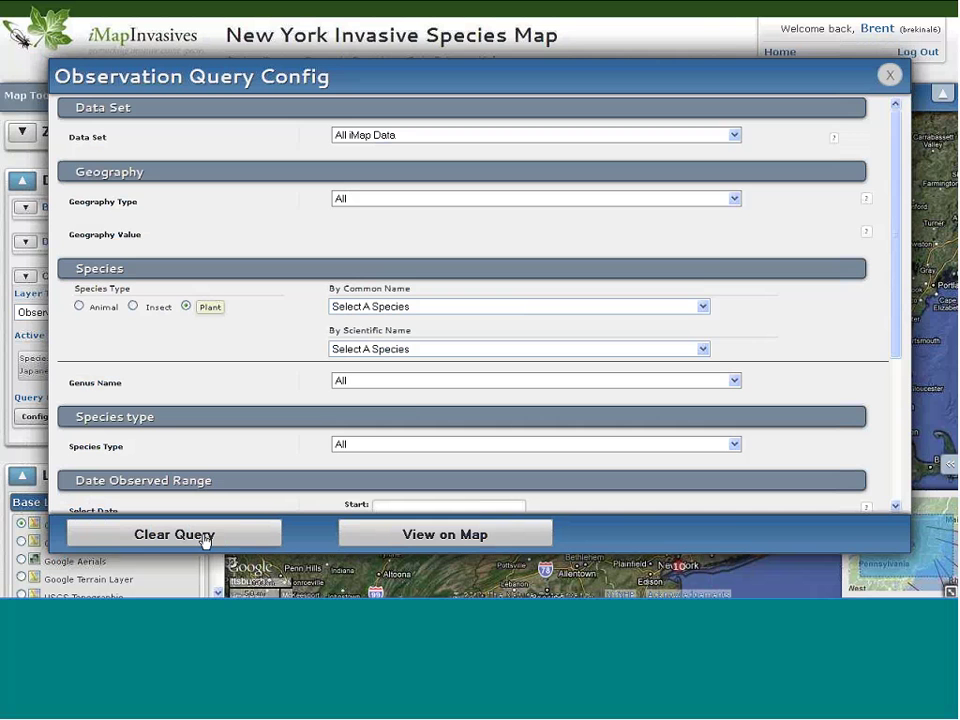
click(887, 77)
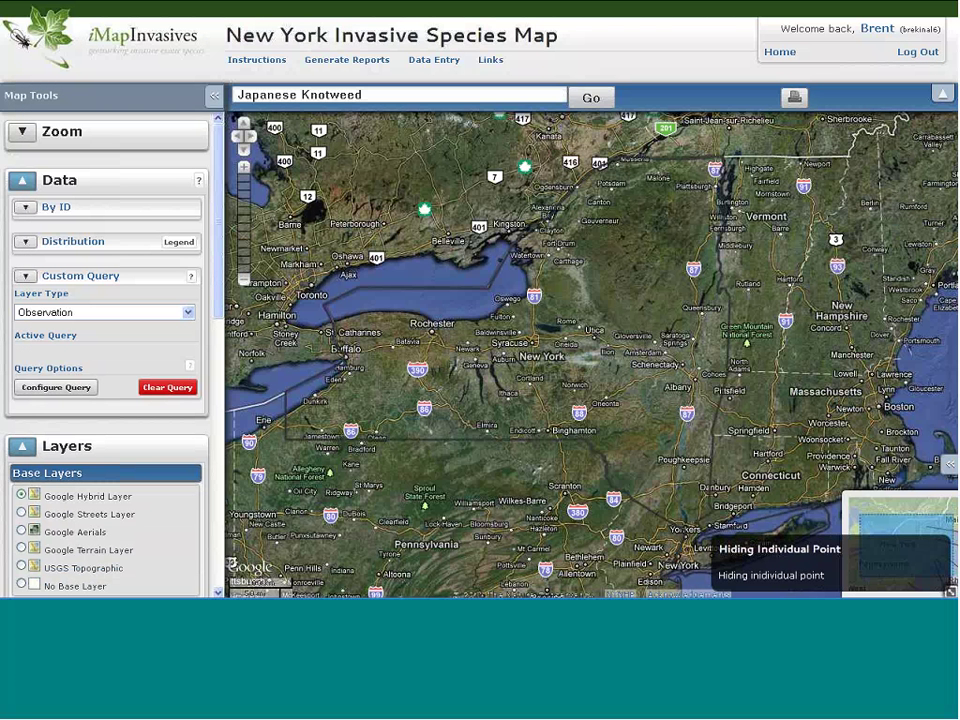
Search the map for Albany County to view the invasive species observations there
triple_click(386, 96)
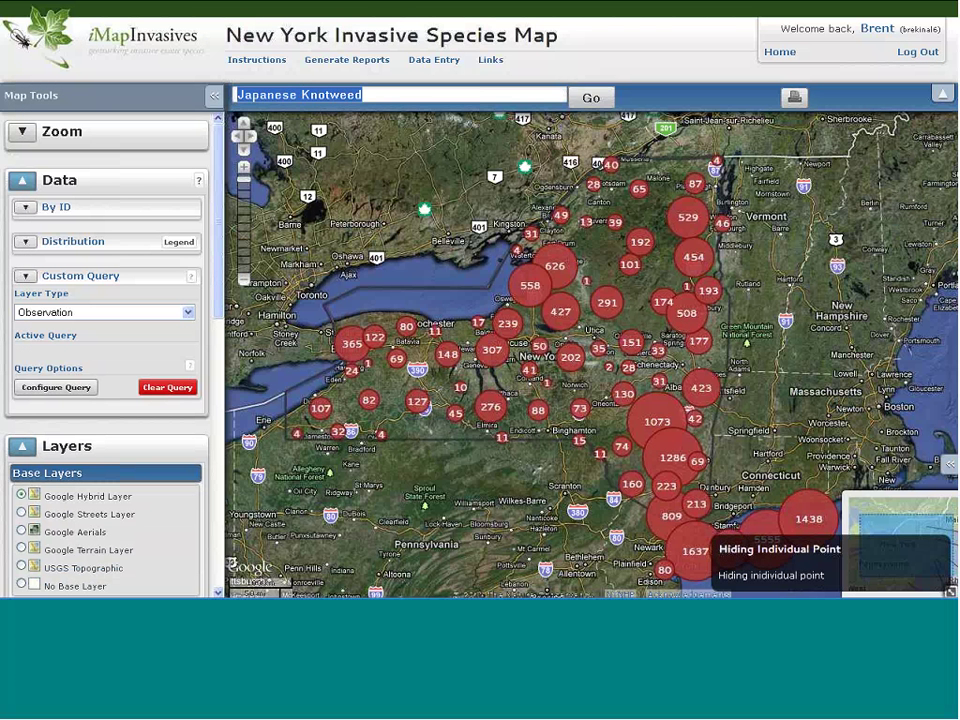
click(130, 190)
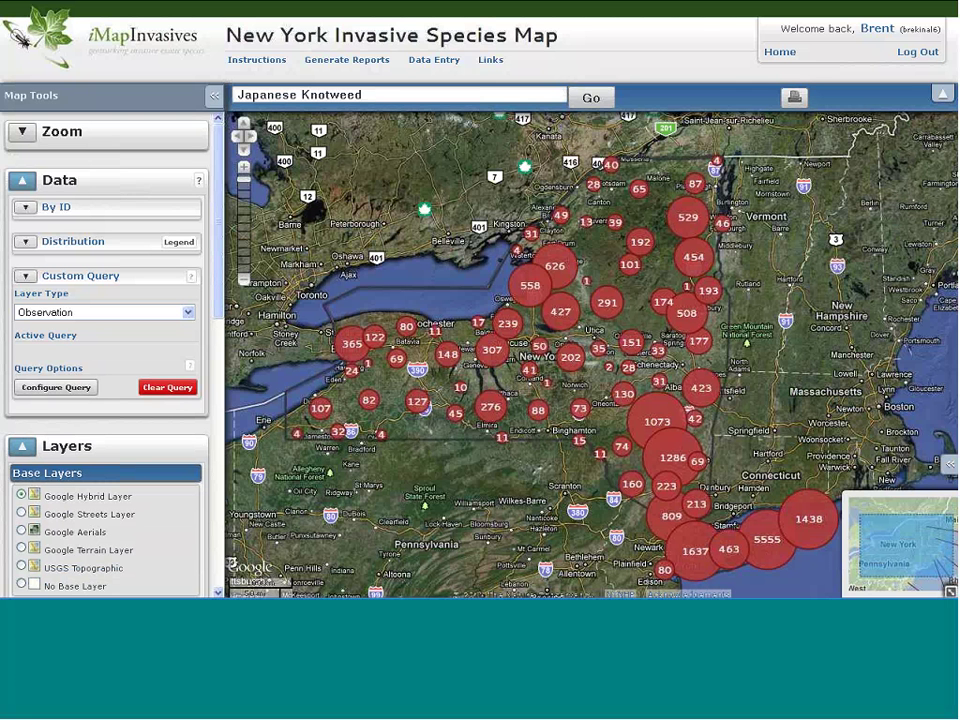
click(393, 90)
drag(393, 90, 236, 96)
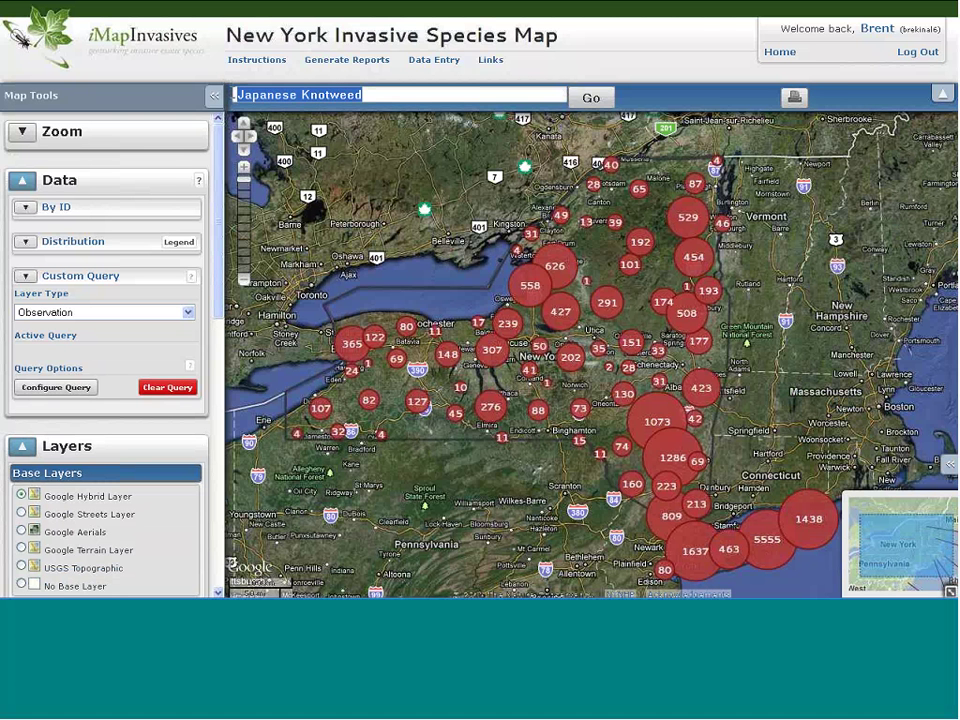
text(Albany)
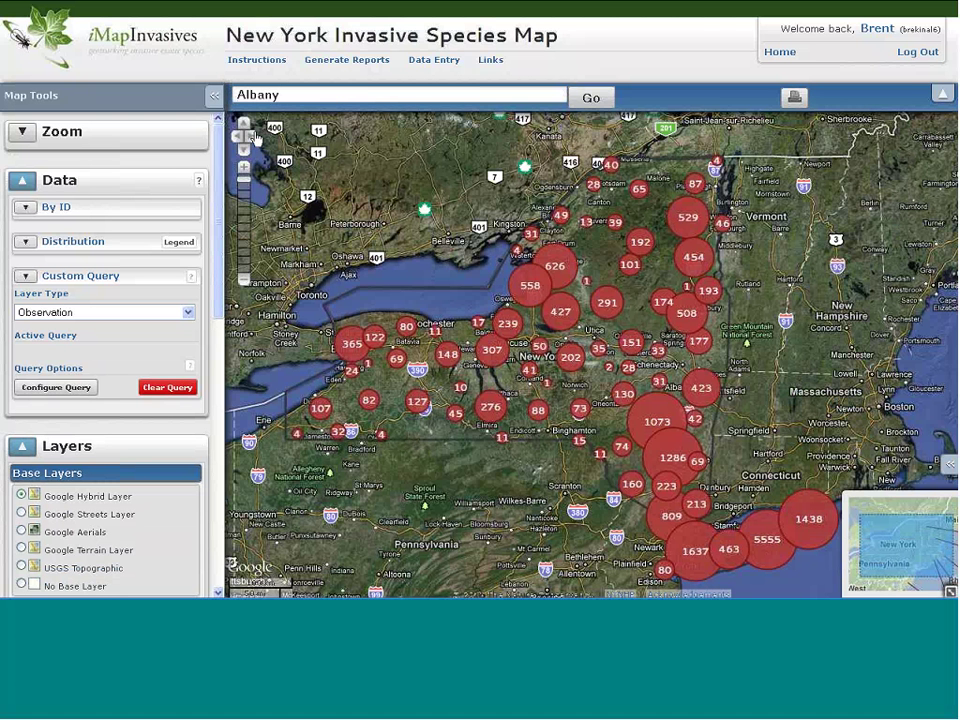
text( County)
key(Return)
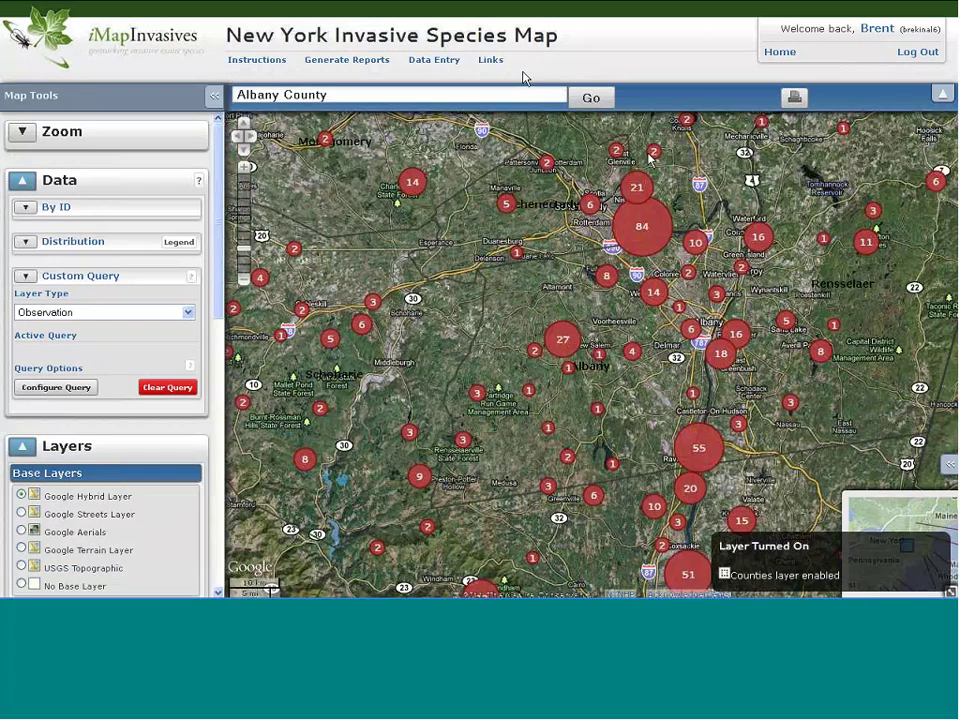
Search the map for Erie County and view the available base layers and species observation overlays
double_click(257, 94)
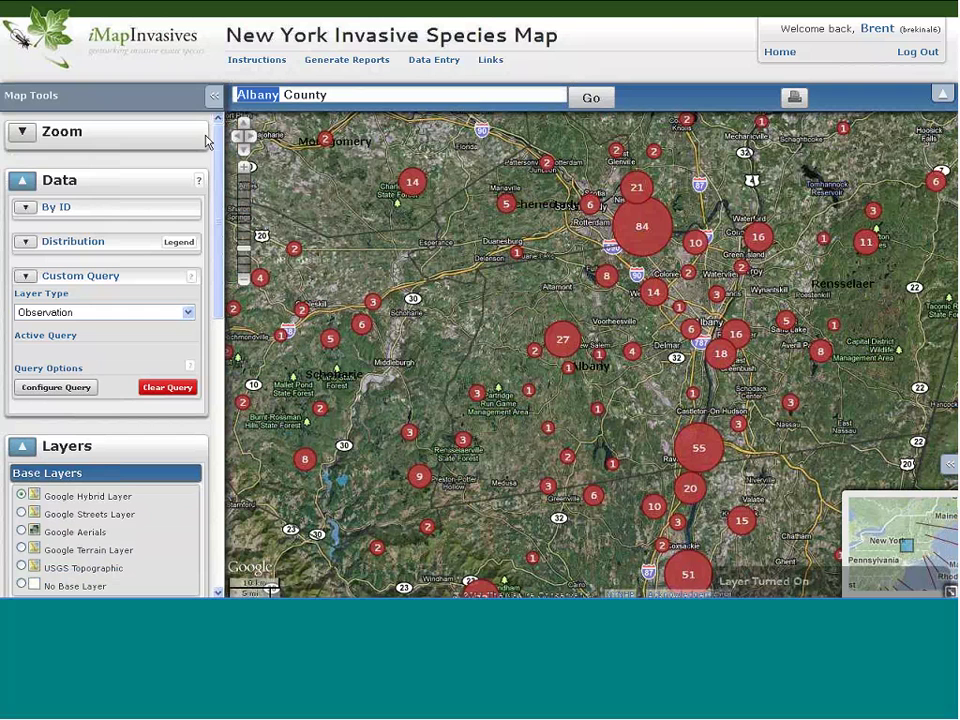
text(Erie)
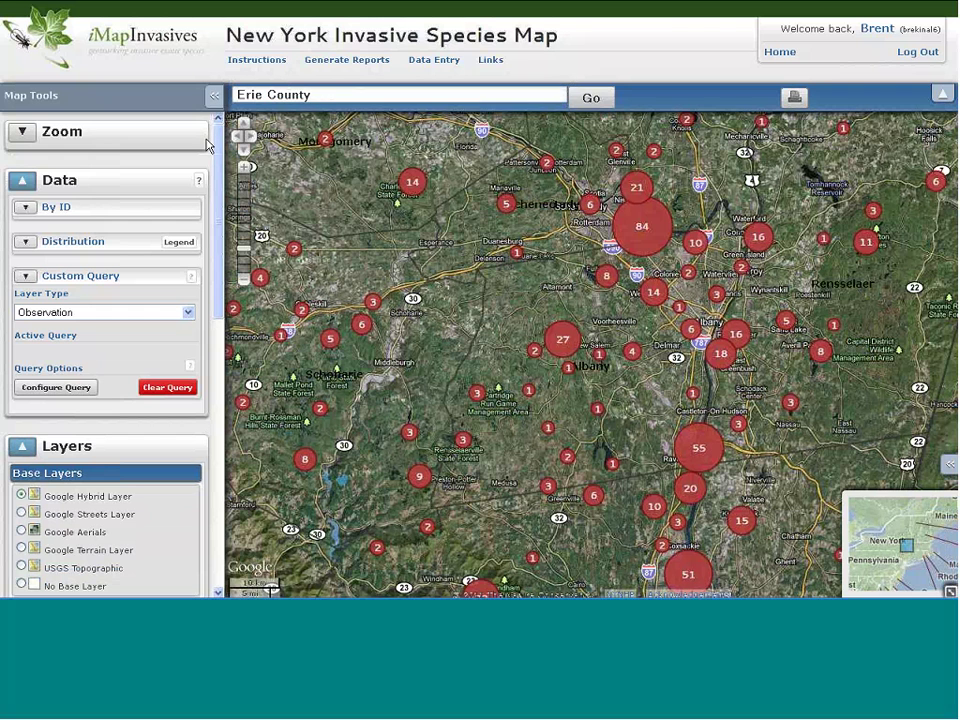
click(591, 98)
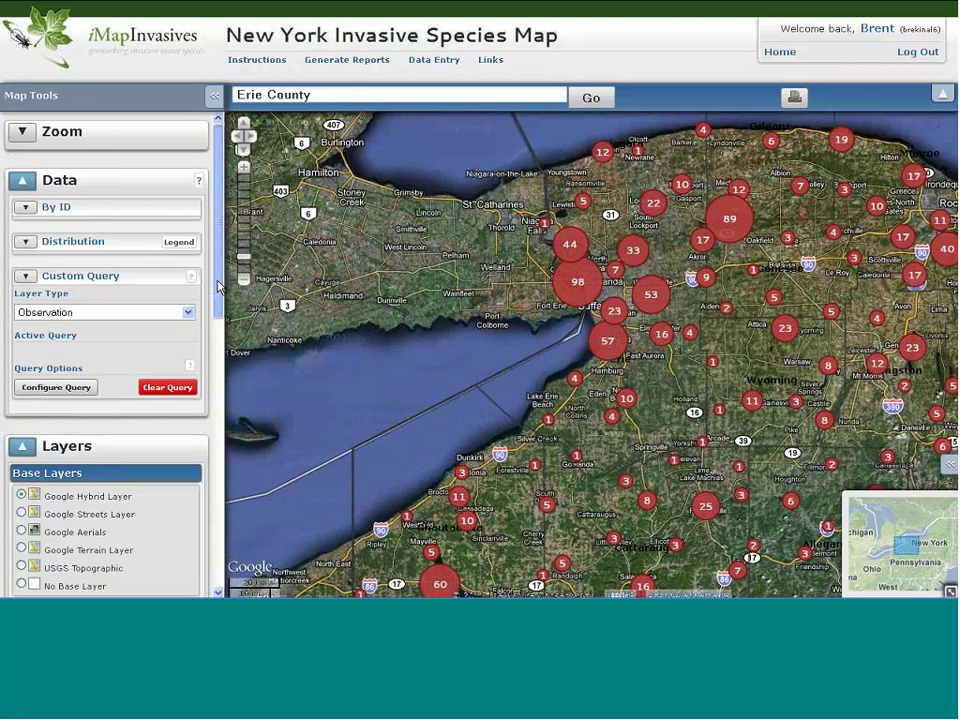
drag(218, 287, 212, 364)
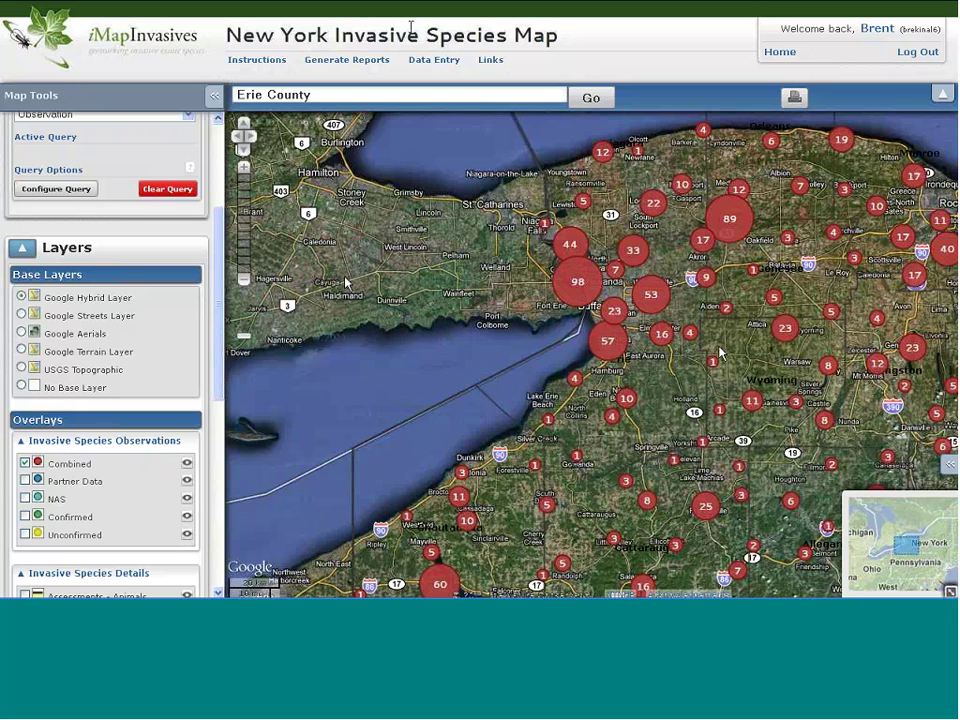
Examine the observation clusters along the Lake Erie shore, closing in on Woodlawn Beach State Park
click(650, 294)
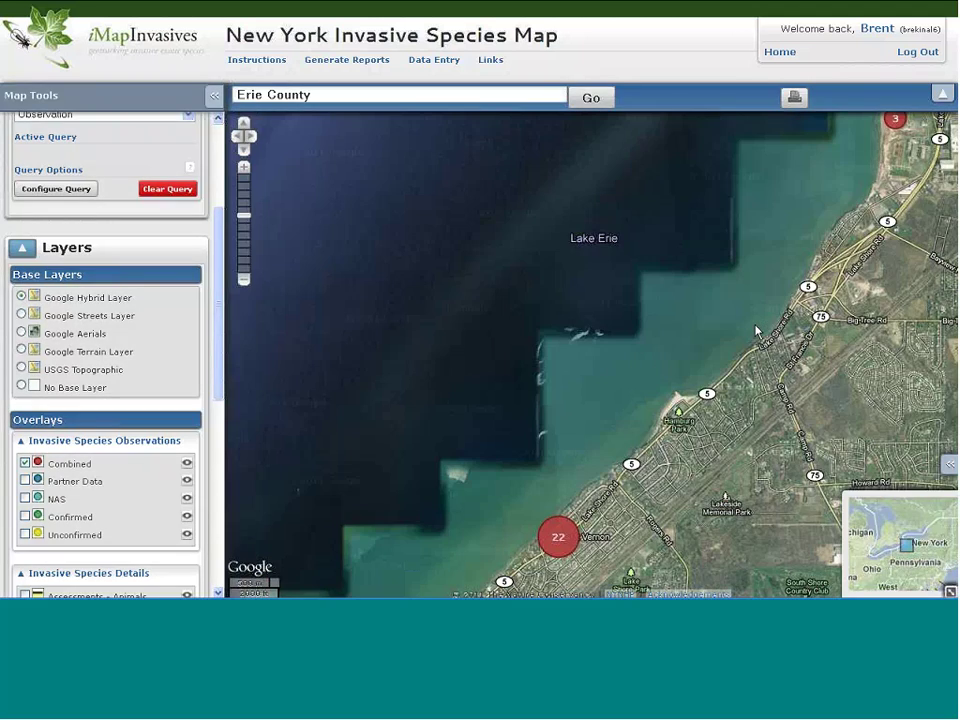
scroll(757, 331, down, 2)
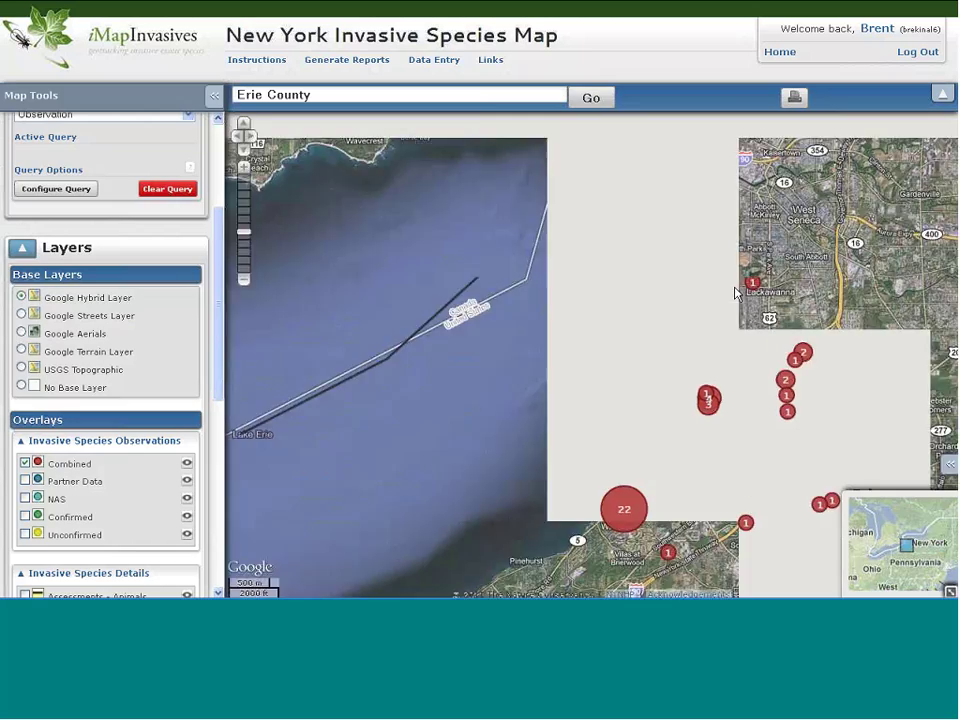
scroll(746, 377, up, 2)
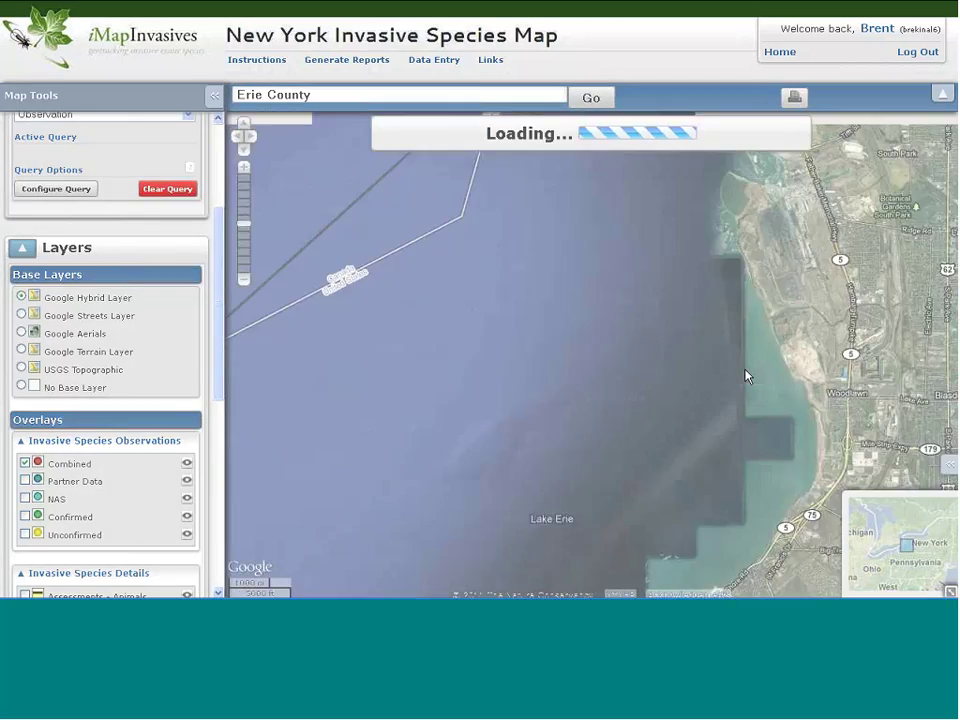
drag(865, 506, 757, 331)
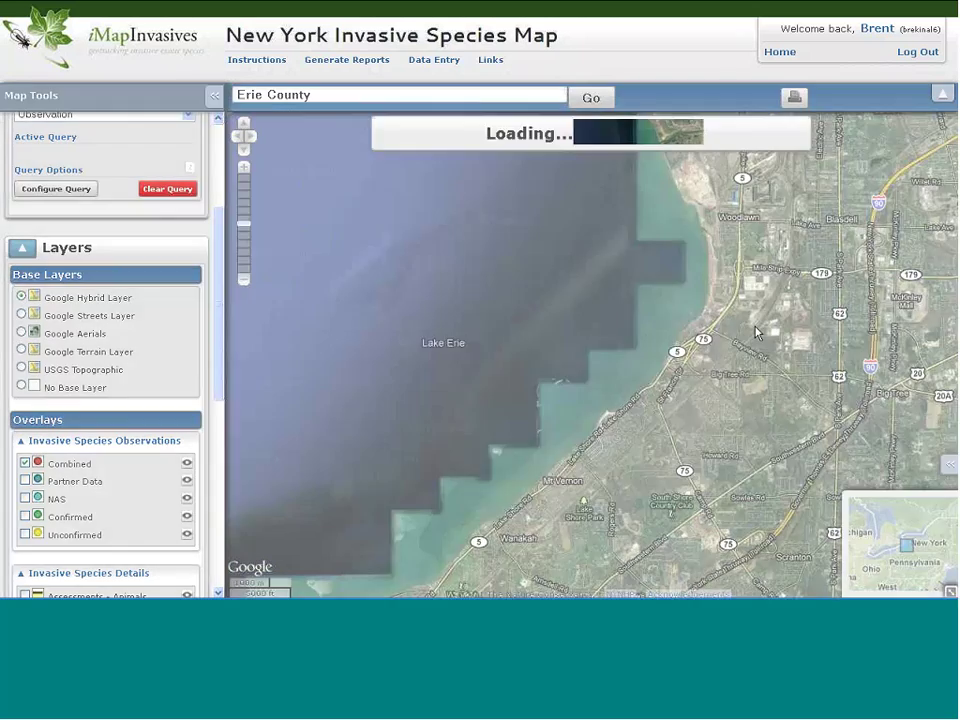
scroll(757, 331, up, 1)
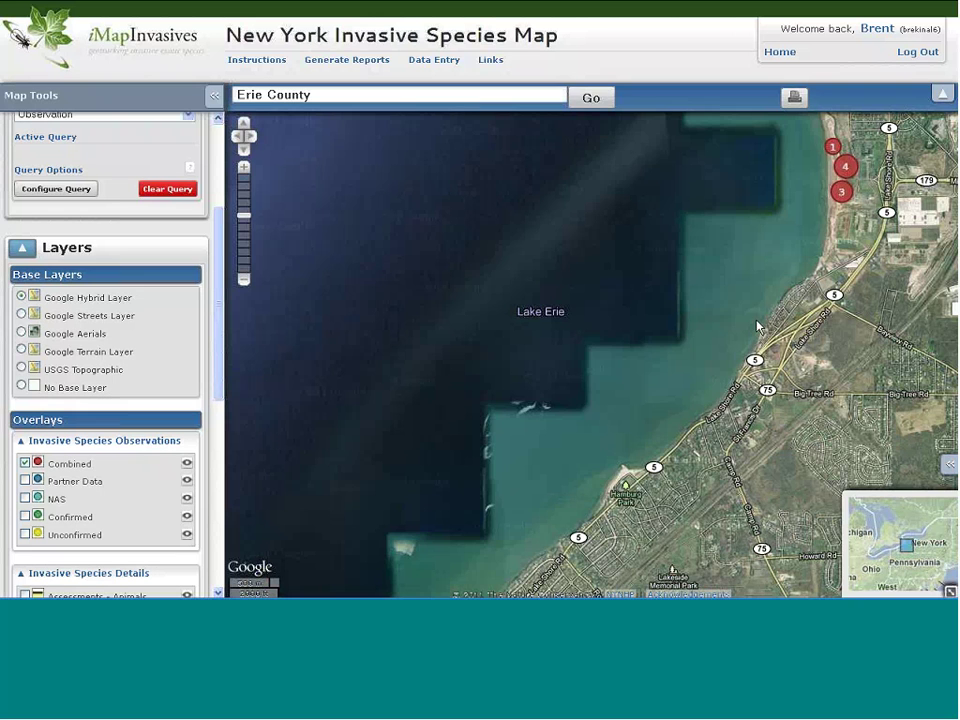
drag(857, 224, 793, 366)
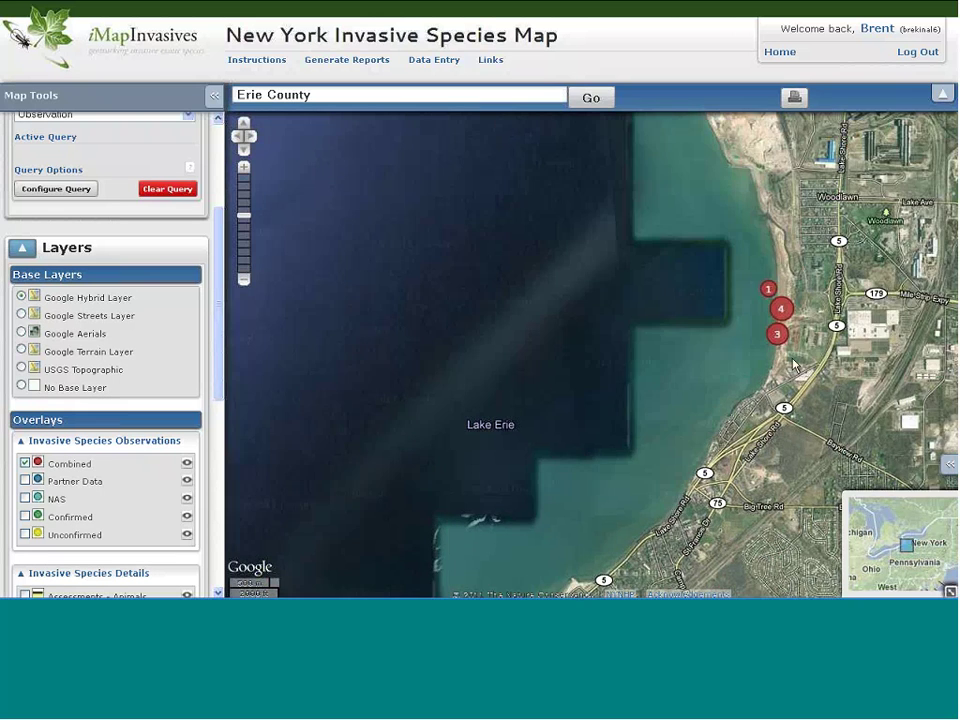
scroll(804, 337, up, 1)
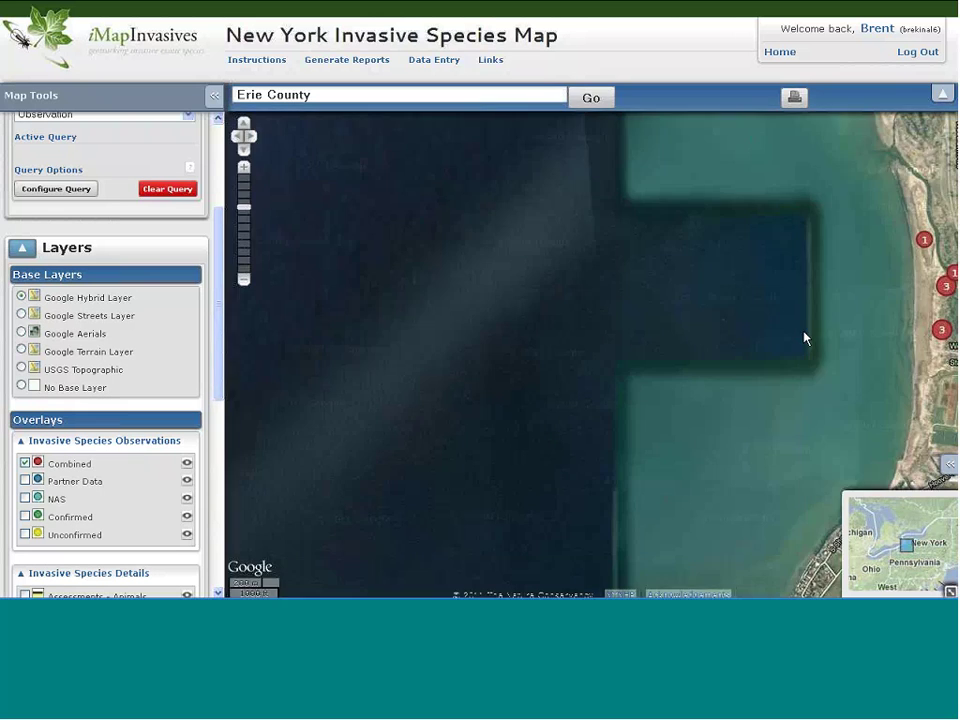
drag(859, 379, 747, 335)
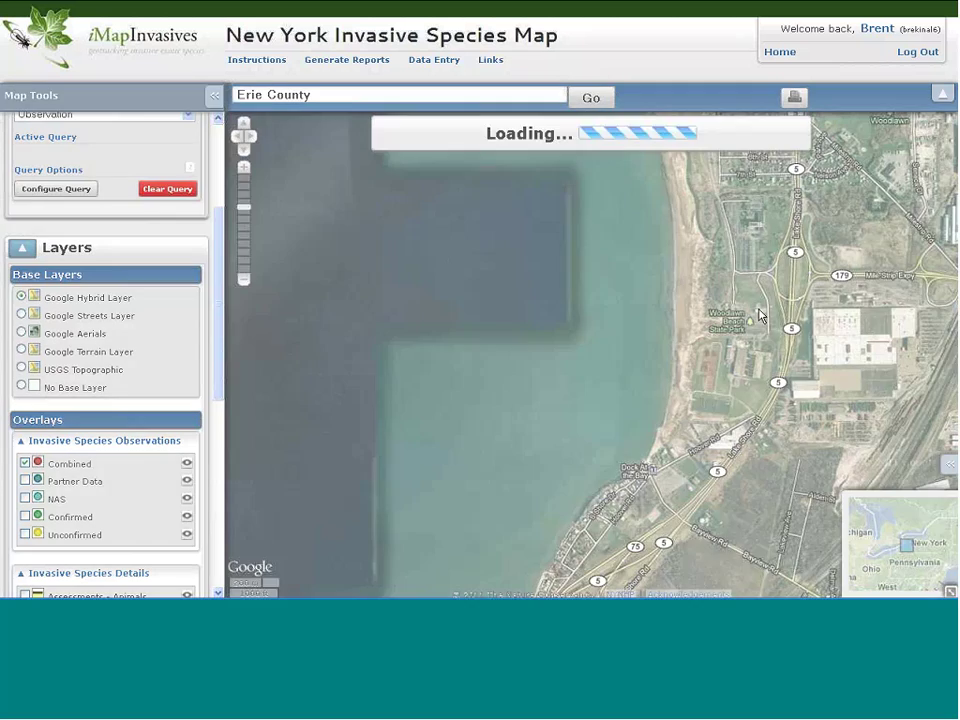
scroll(758, 316, up, 1)
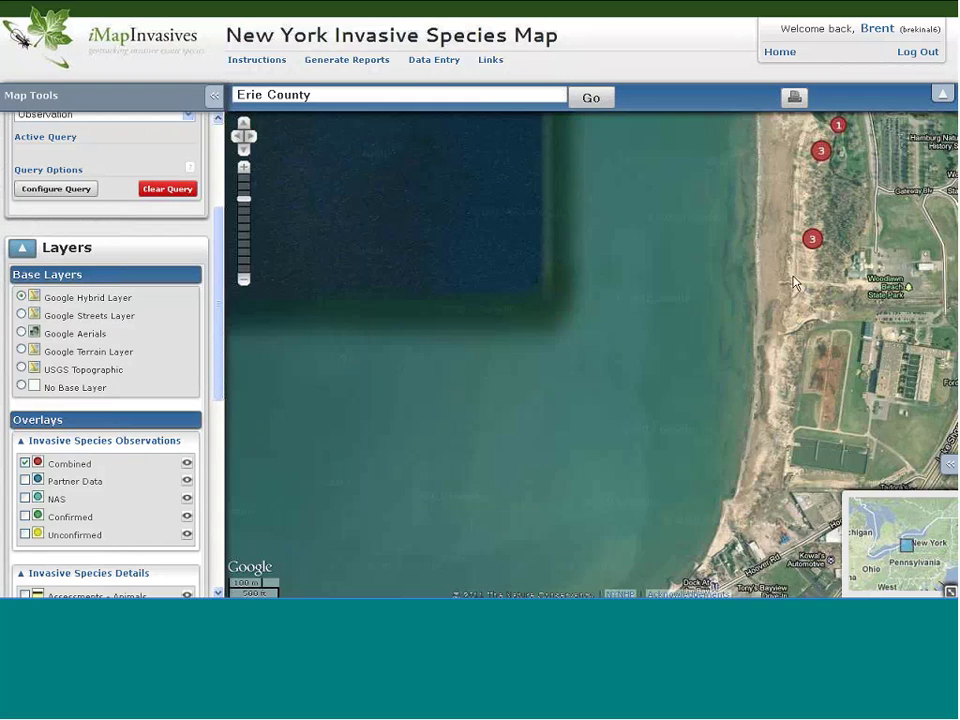
drag(906, 235, 729, 368)
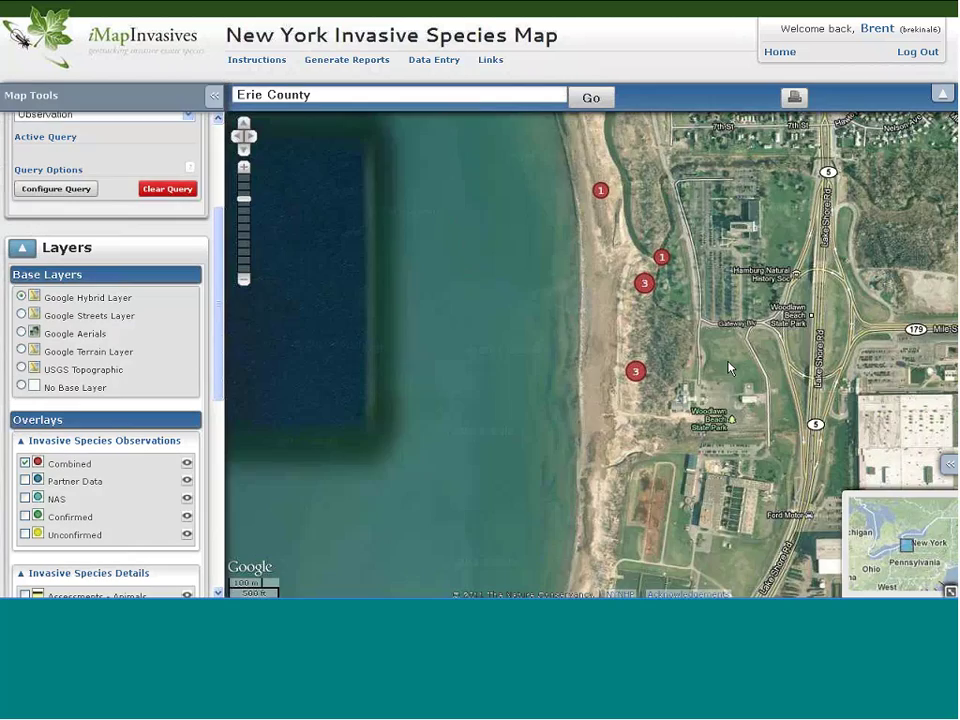
scroll(729, 368, up, 1)
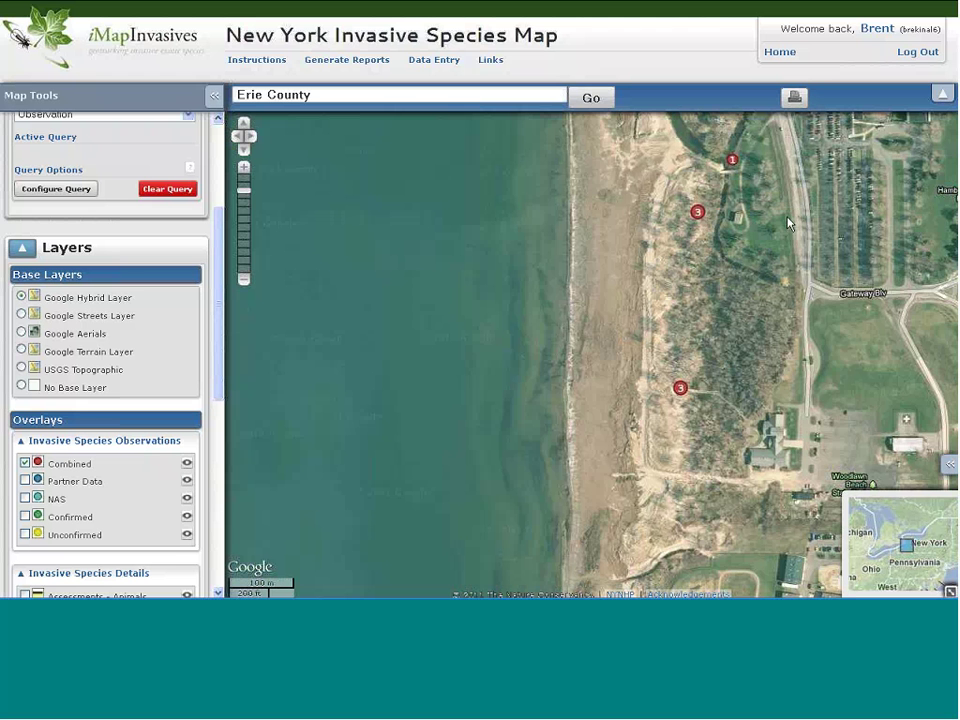
Open an observation record from the northern three-observation cluster at Woodlawn Beach State Park and read its observation, species and geographic data
click(697, 214)
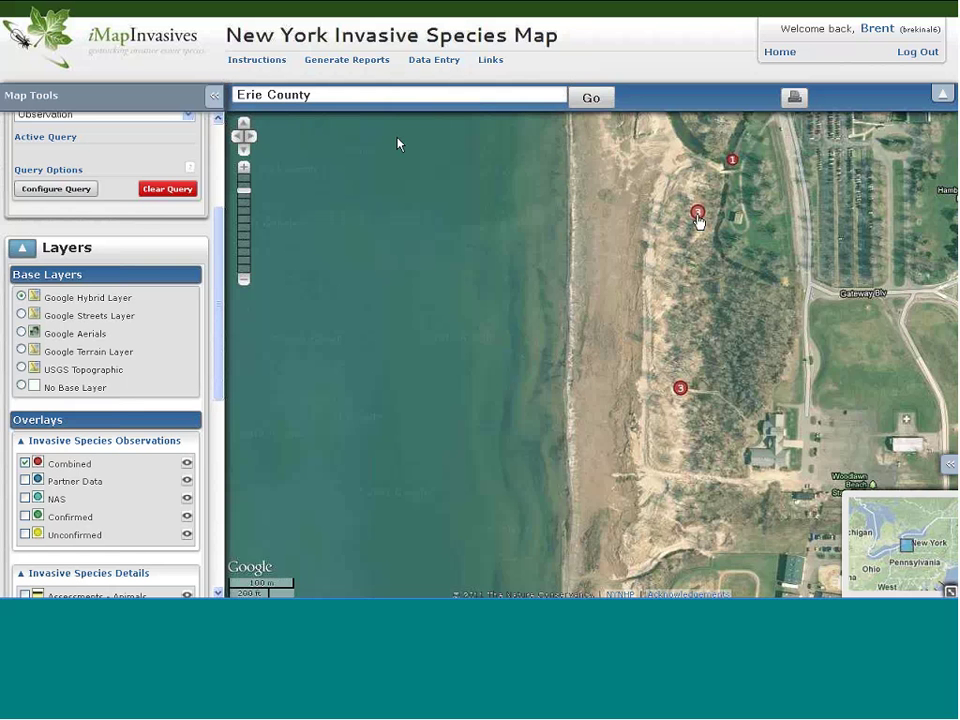
click(697, 214)
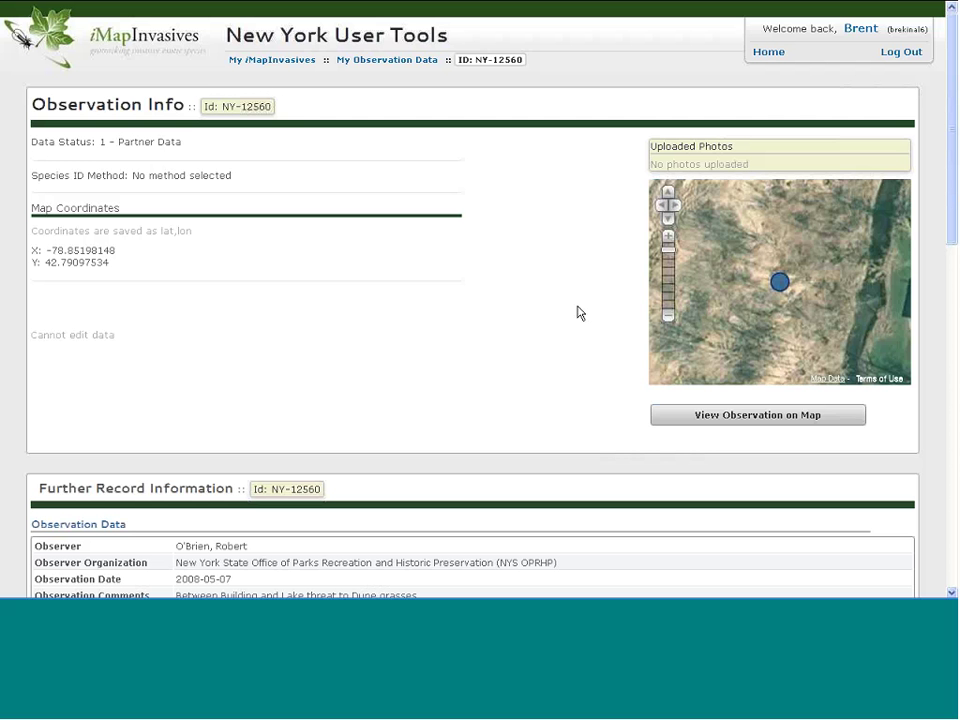
scroll(422, 294, down, 3)
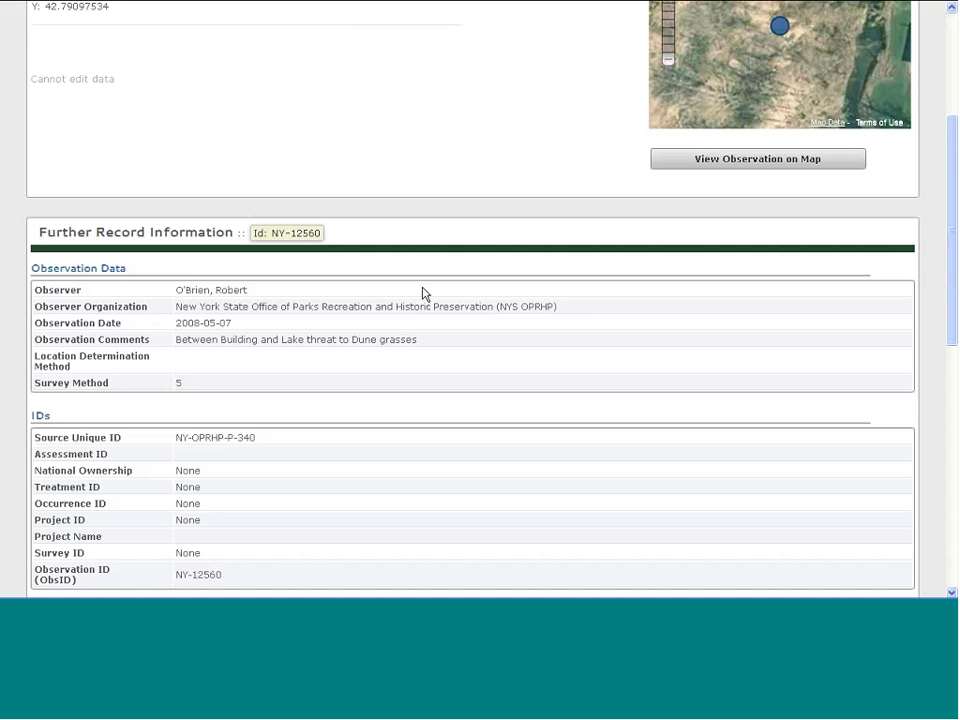
scroll(593, 322, down, 1)
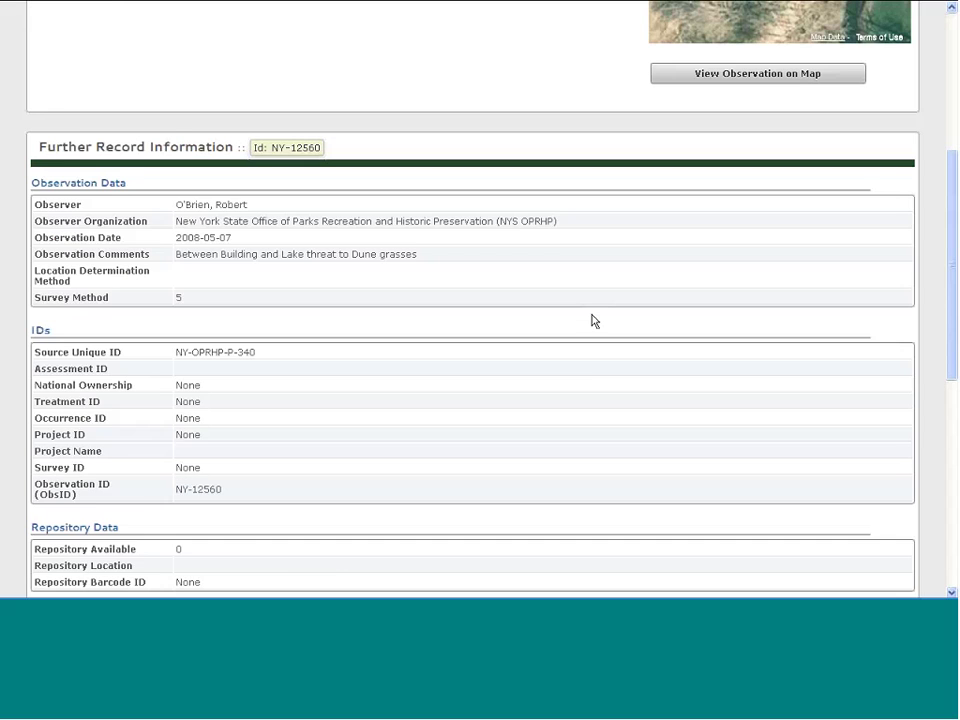
scroll(593, 321, down, 6)
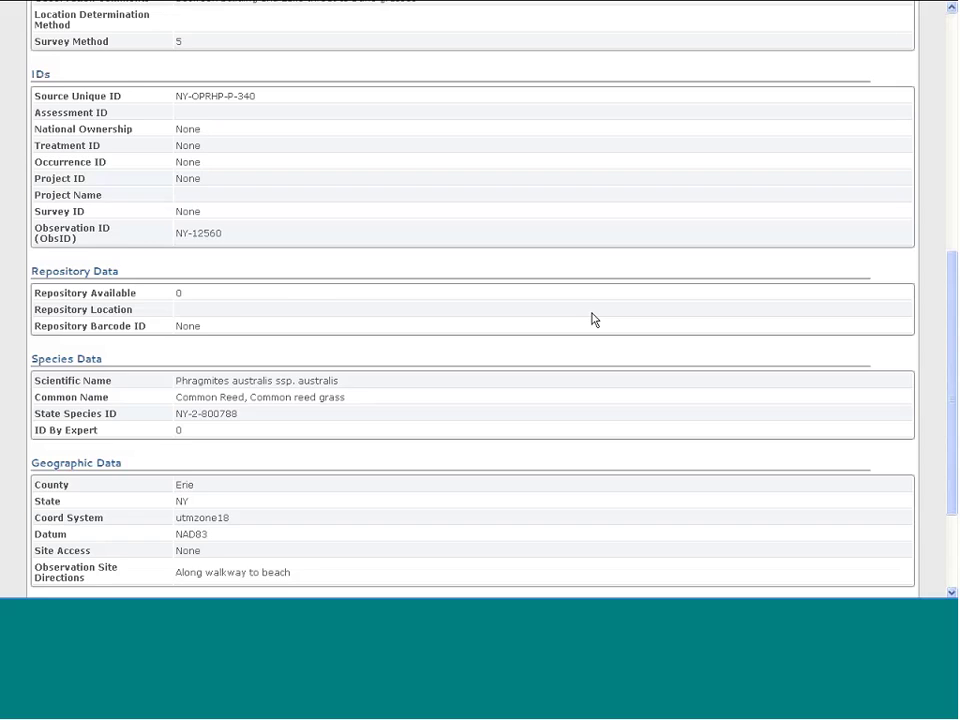
scroll(593, 321, up, 13)
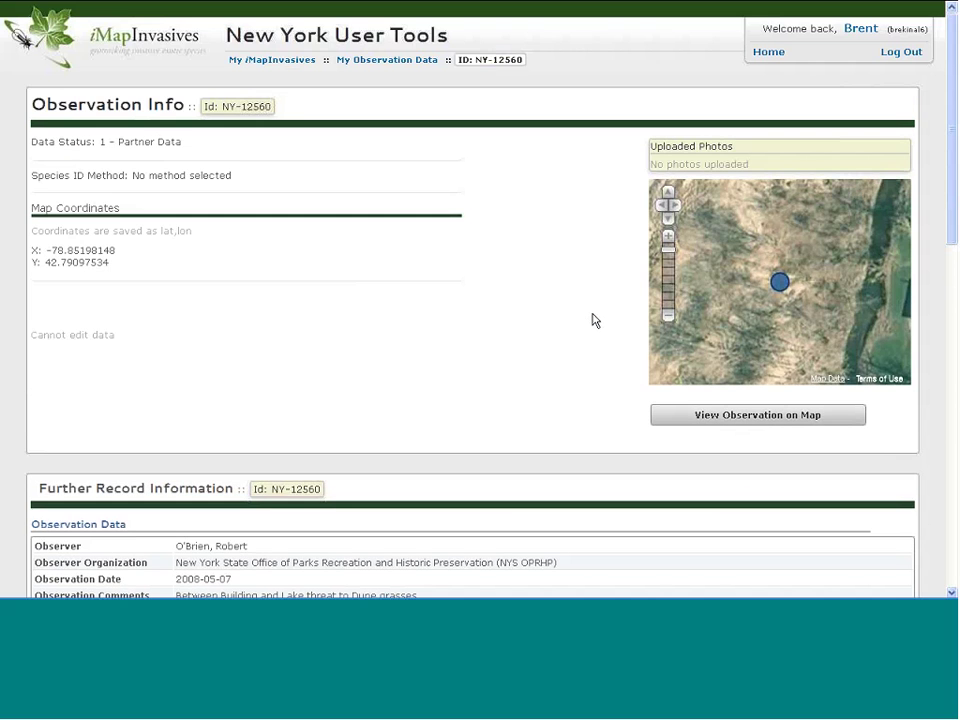
Show observation NY-12560 on the map and replace the Combined overlay with Partner Data, viewing its clusters across western New York
key(alt+Left)
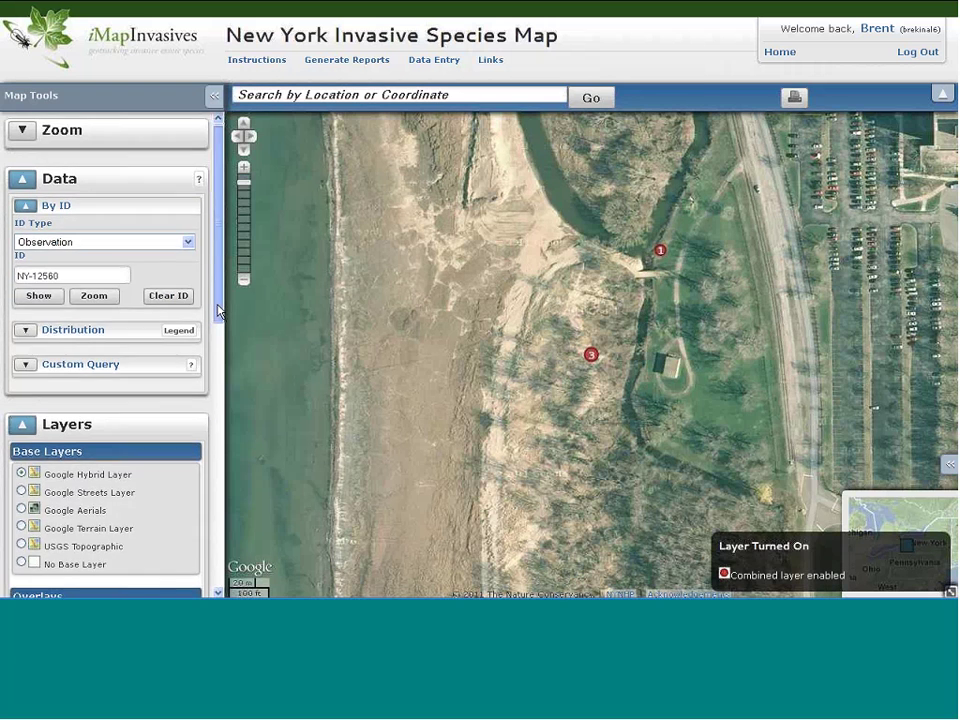
drag(218, 310, 216, 462)
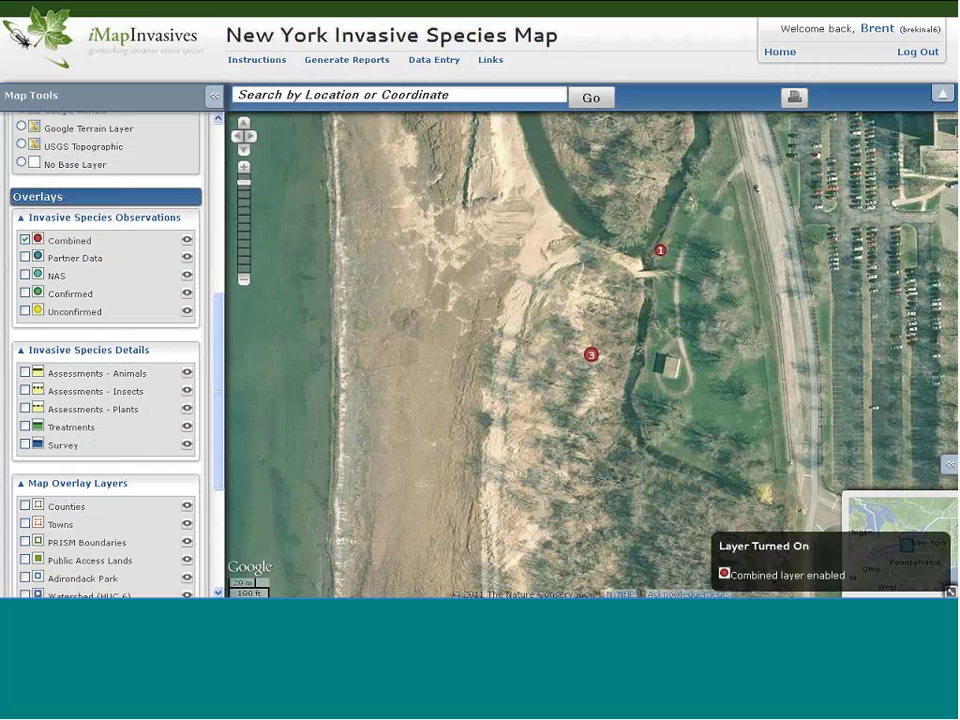
click(25, 240)
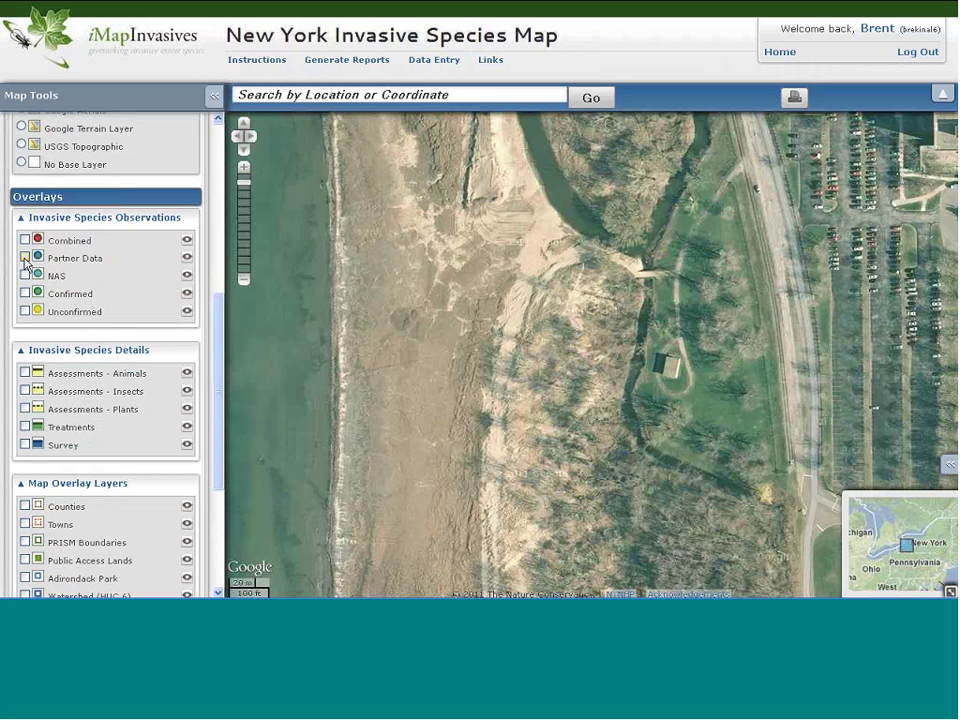
click(25, 258)
drag(243, 184, 243, 261)
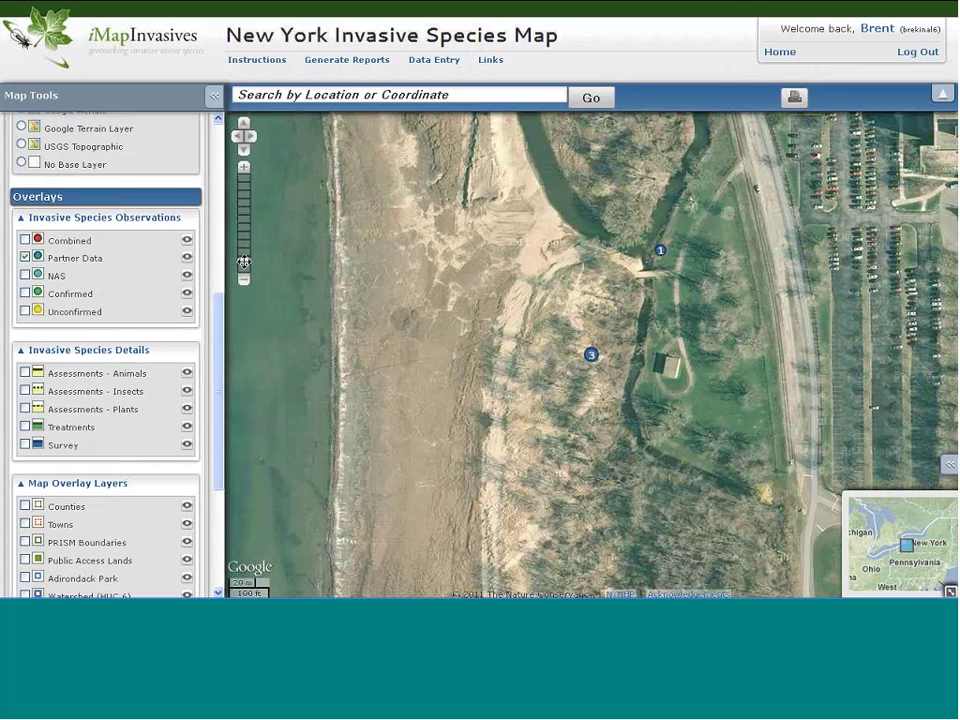
drag(244, 262, 242, 207)
click(242, 207)
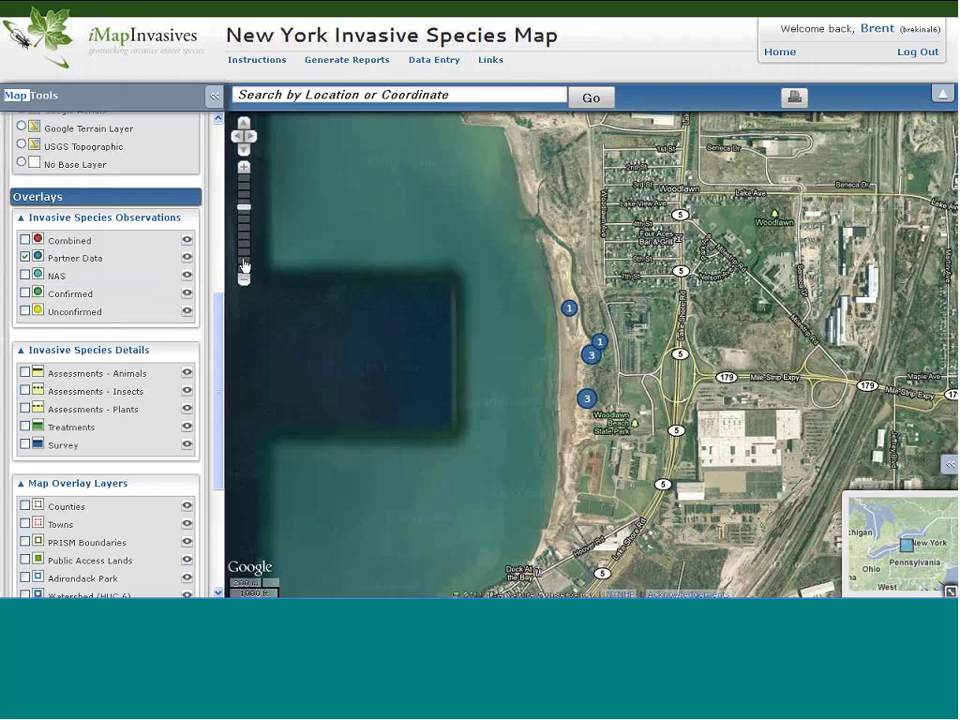
click(244, 266)
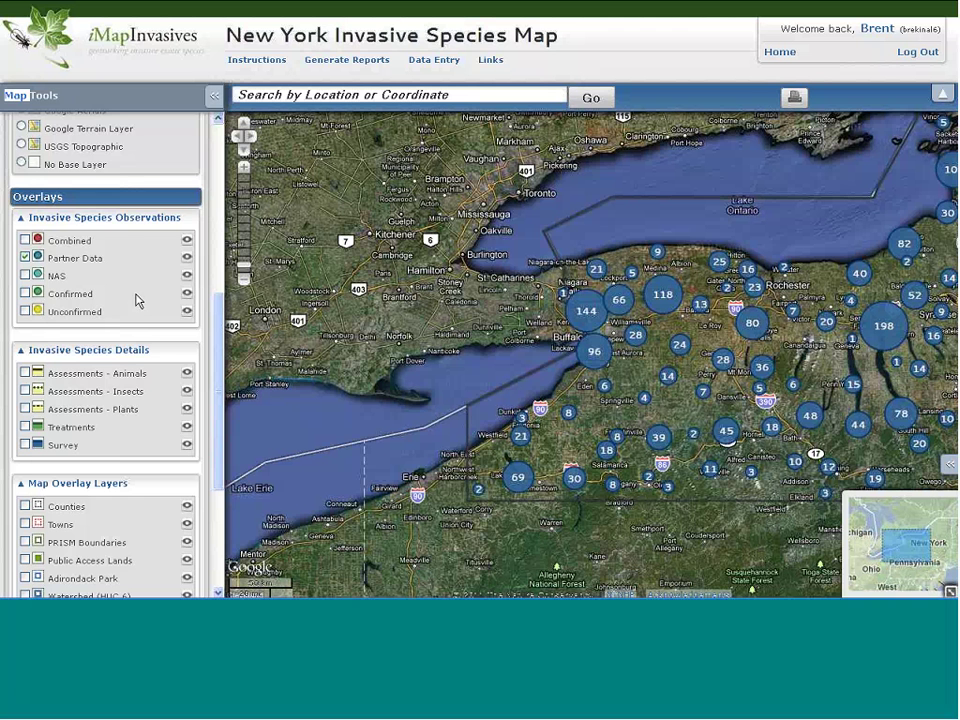
Look through the available overlays, turn off Partner Data and turn on Assessments - Plants
drag(216, 312, 216, 322)
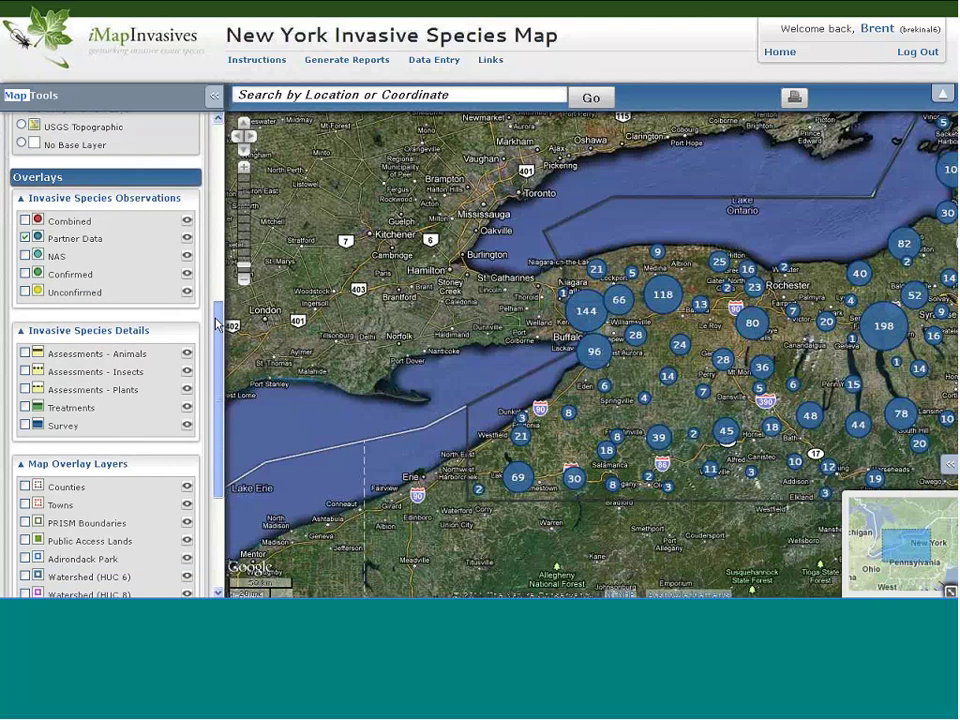
scroll(173, 348, down, 3)
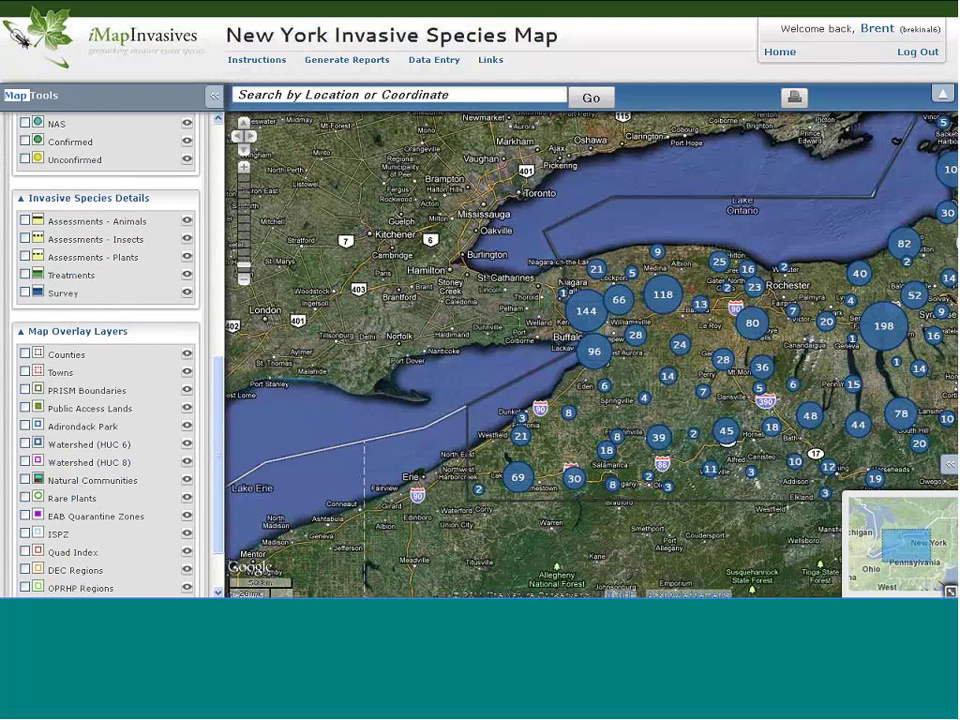
scroll(117, 158, up, 1)
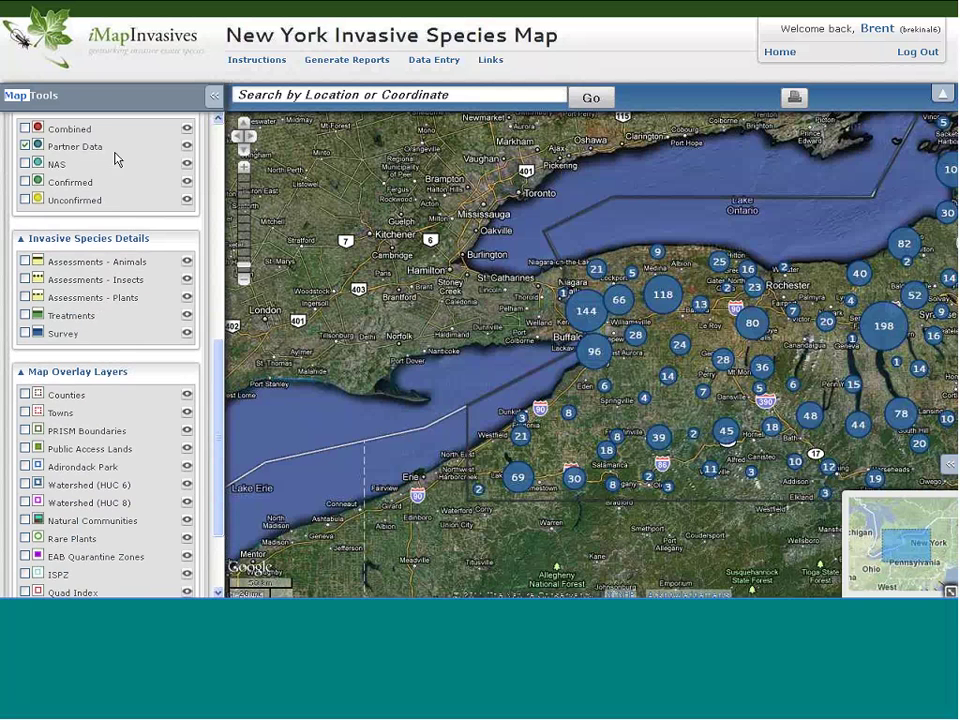
click(25, 146)
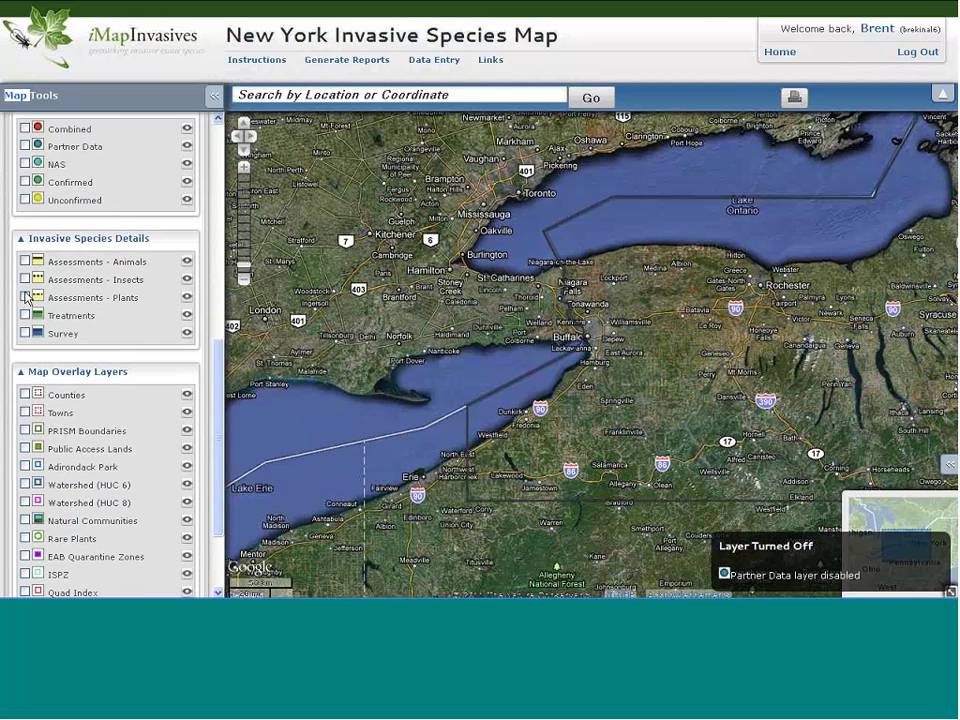
click(25, 297)
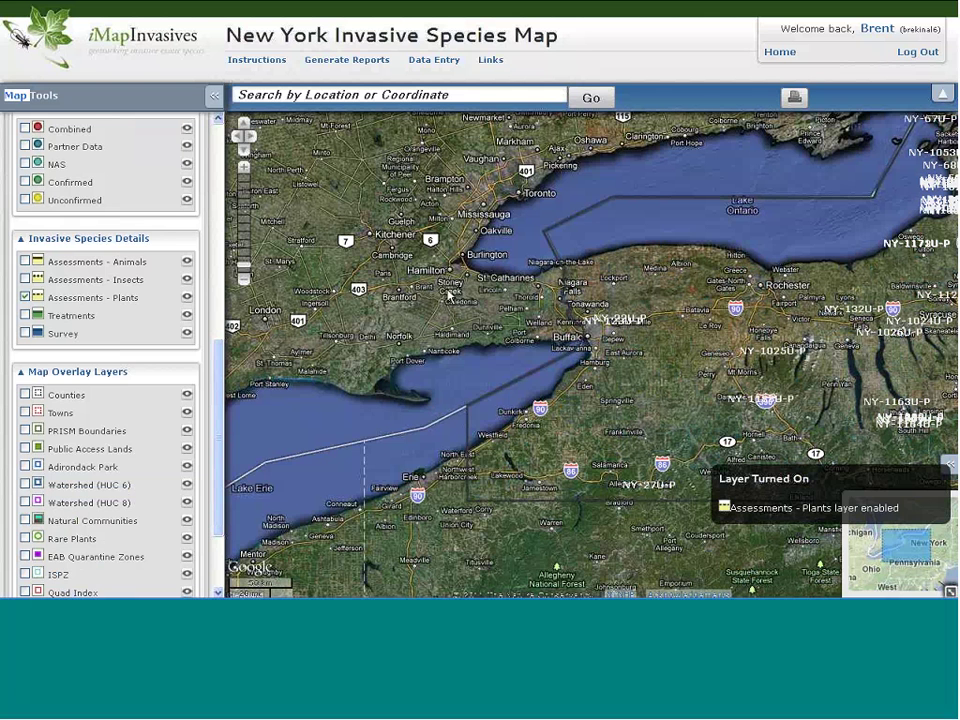
Locate plant assessment NY-22U-P northeast of Buffalo and open its summary
scroll(622, 340, up, 3)
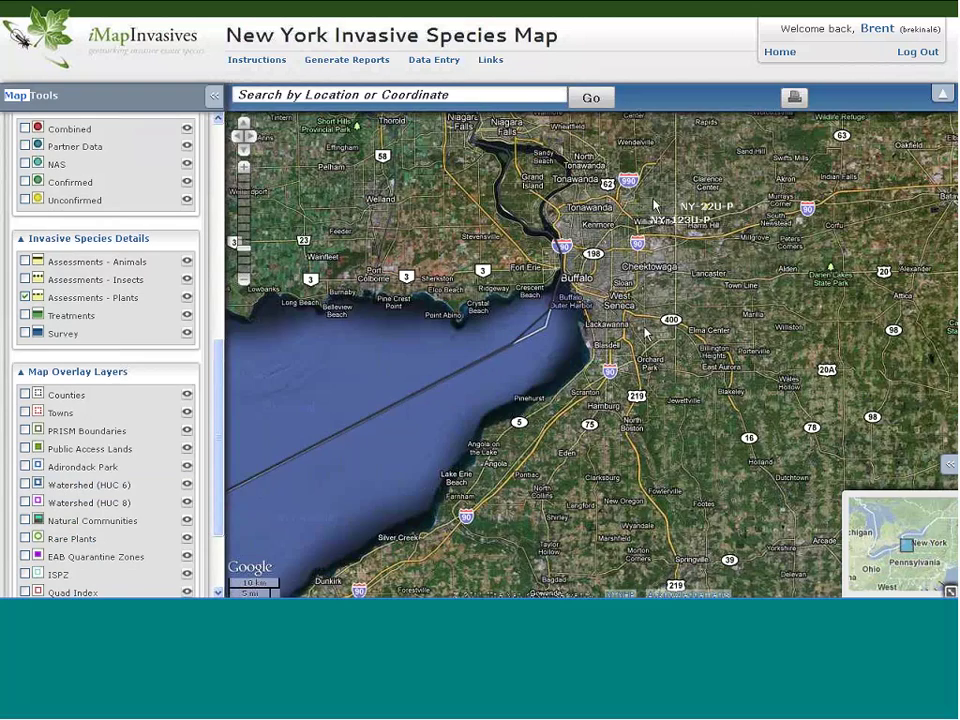
scroll(667, 248, up, 1)
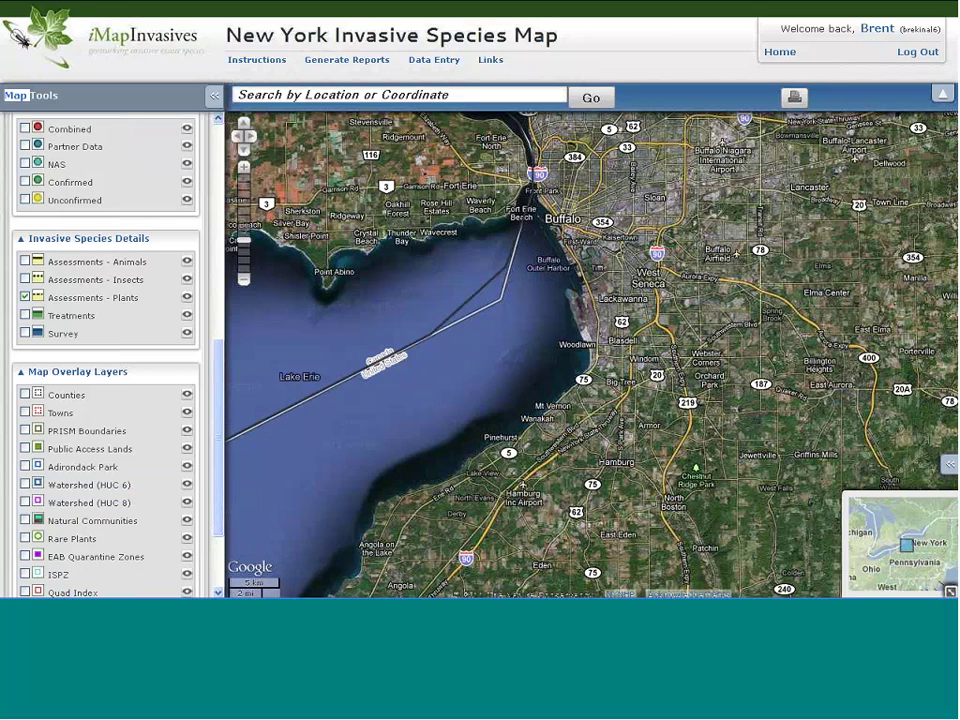
drag(671, 203, 666, 40)
drag(640, 140, 643, 494)
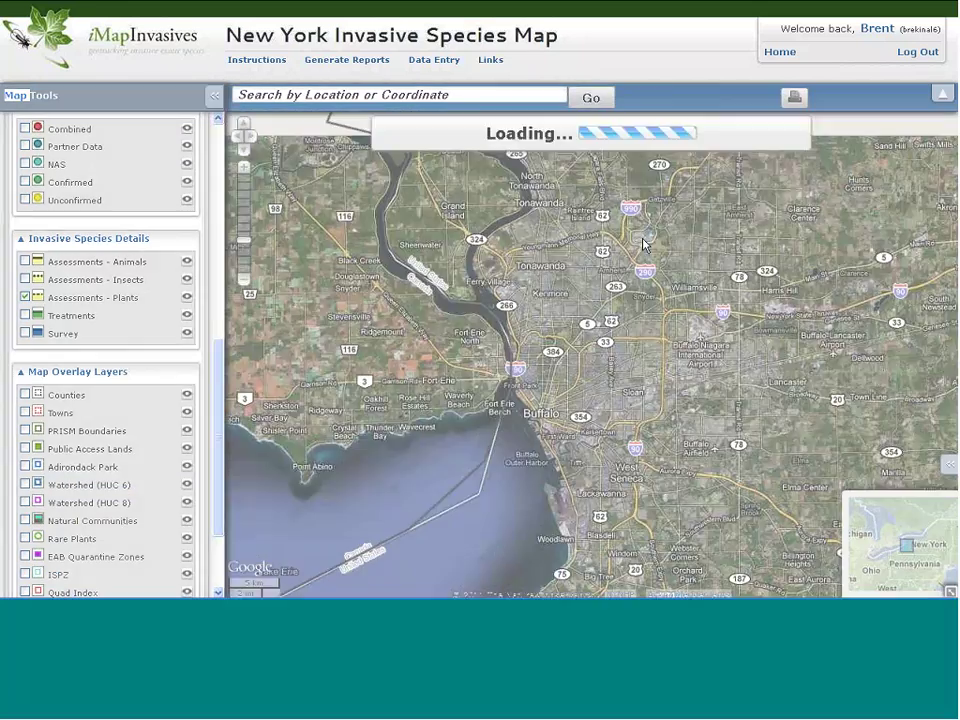
drag(643, 242, 625, 425)
drag(817, 280, 812, 370)
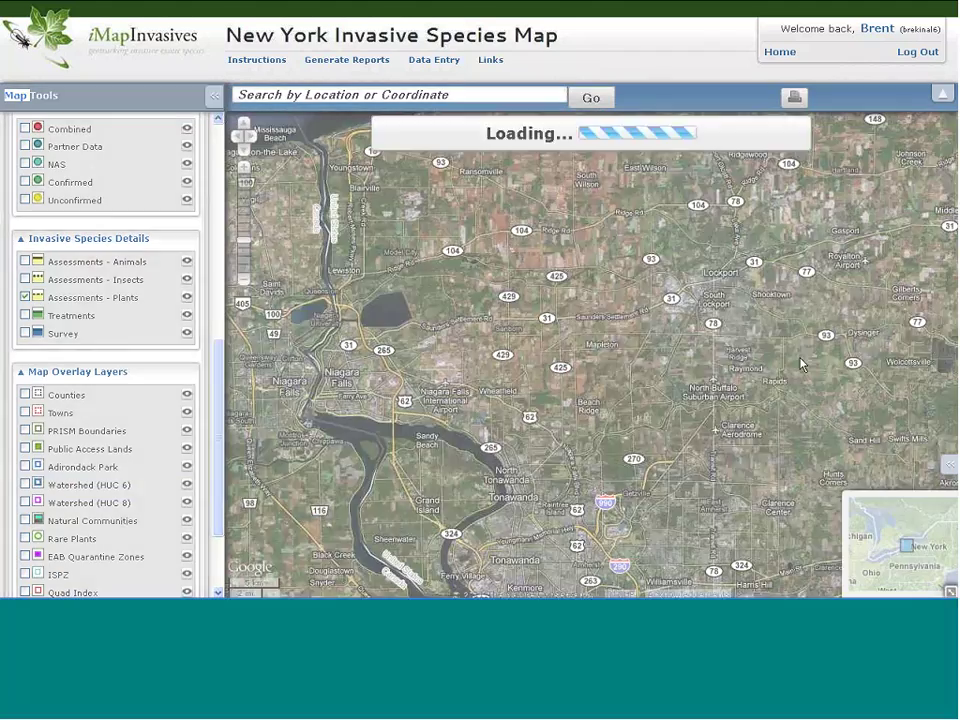
click(772, 553)
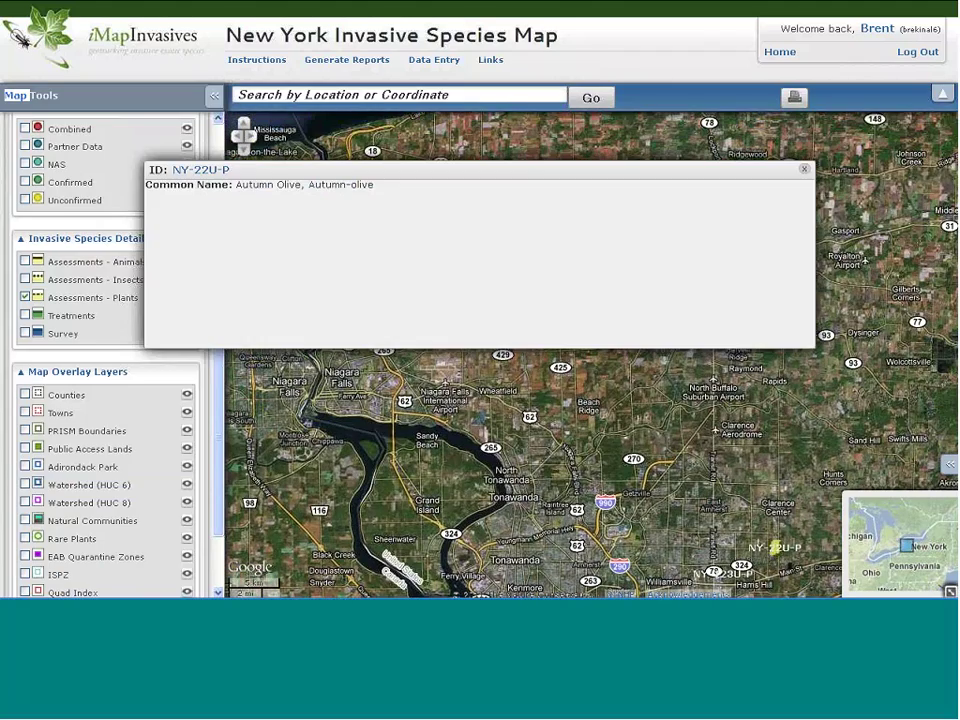
Open the full record of plant assessment NY-22U-P and look through its assessment area and details
drag(229, 170, 172, 170)
click(283, 188)
click(199, 172)
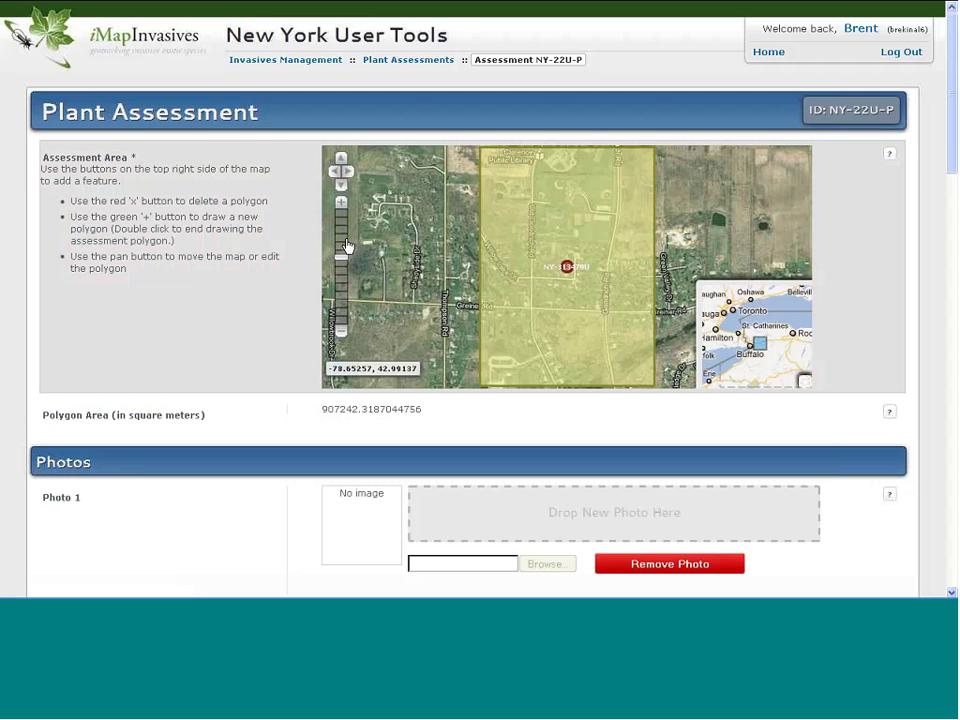
drag(949, 136, 947, 37)
scroll(951, 170, down, 3)
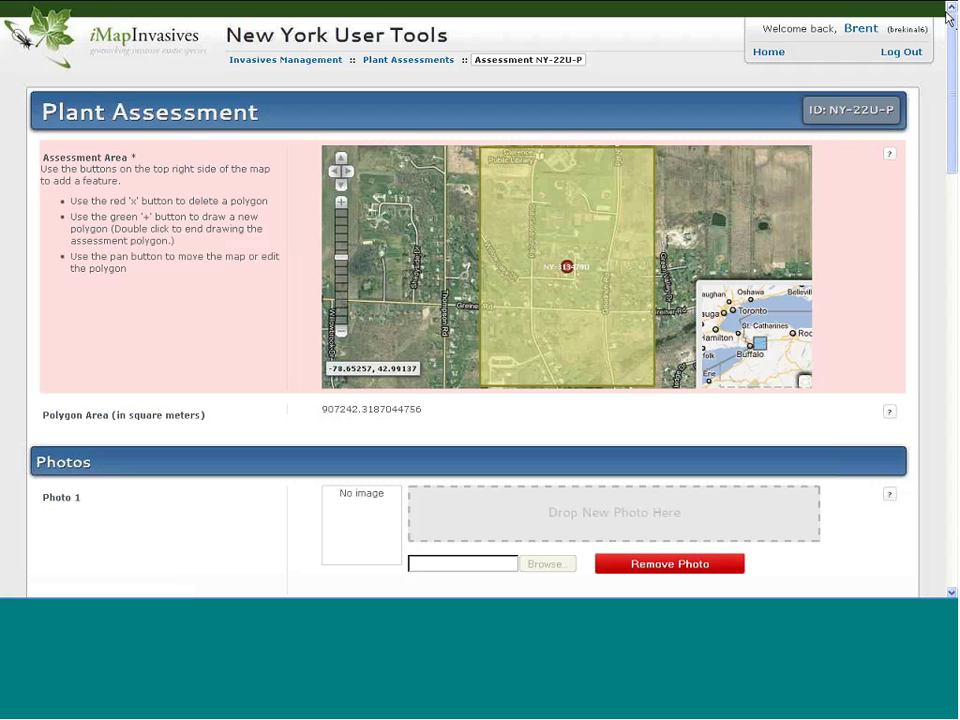
Close the NY-12560 observation record and the Erie County map, returning full screen to the map with plant assessments
mouse_move(236, 7)
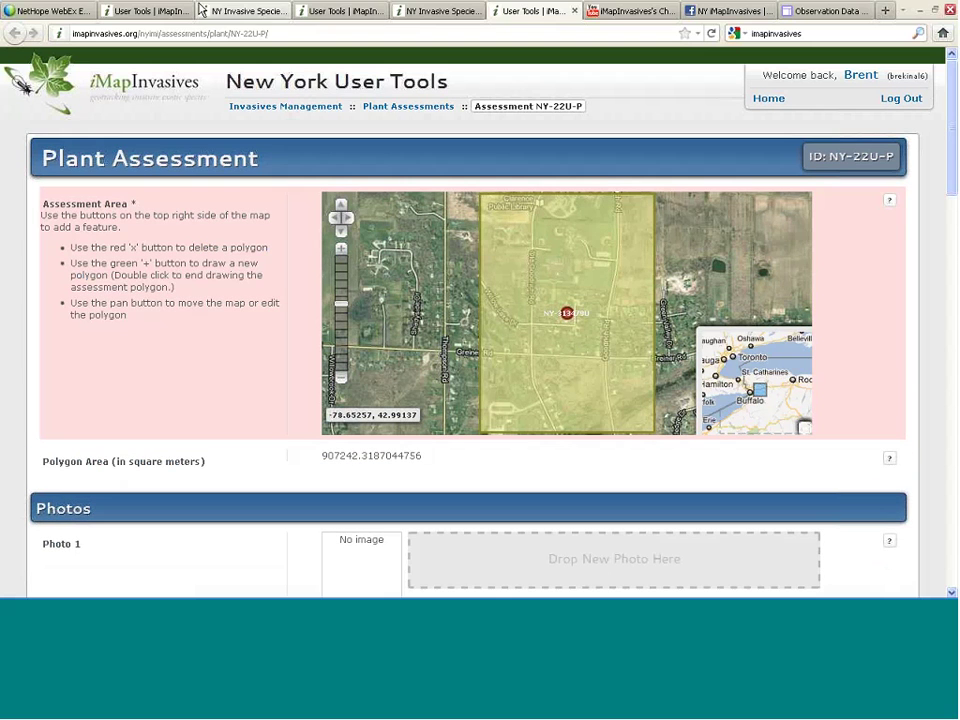
click(370, 14)
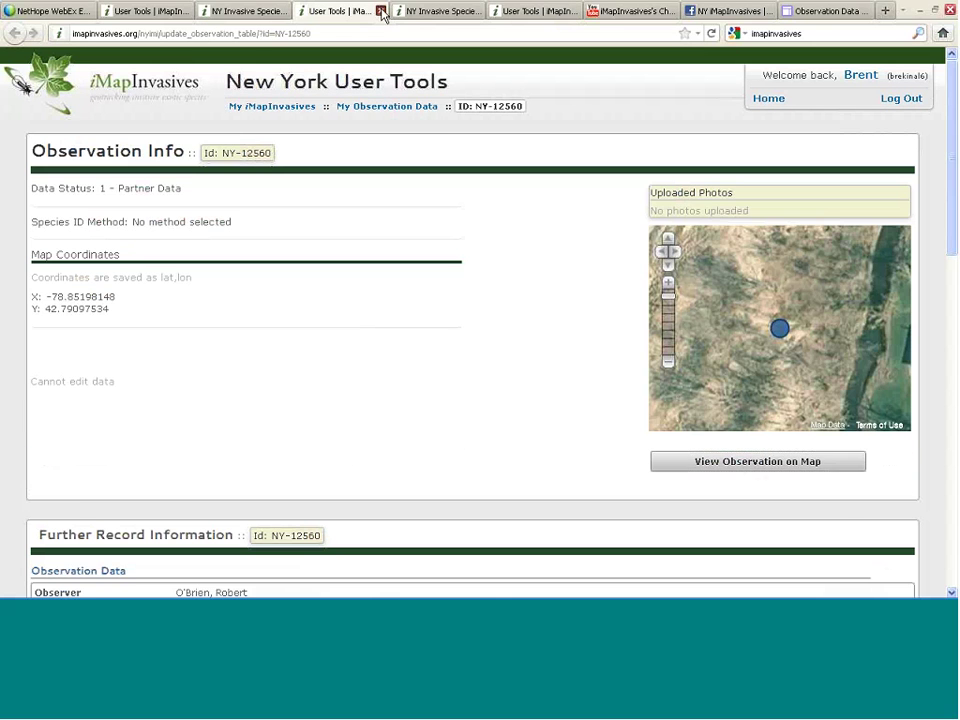
click(381, 12)
click(272, 11)
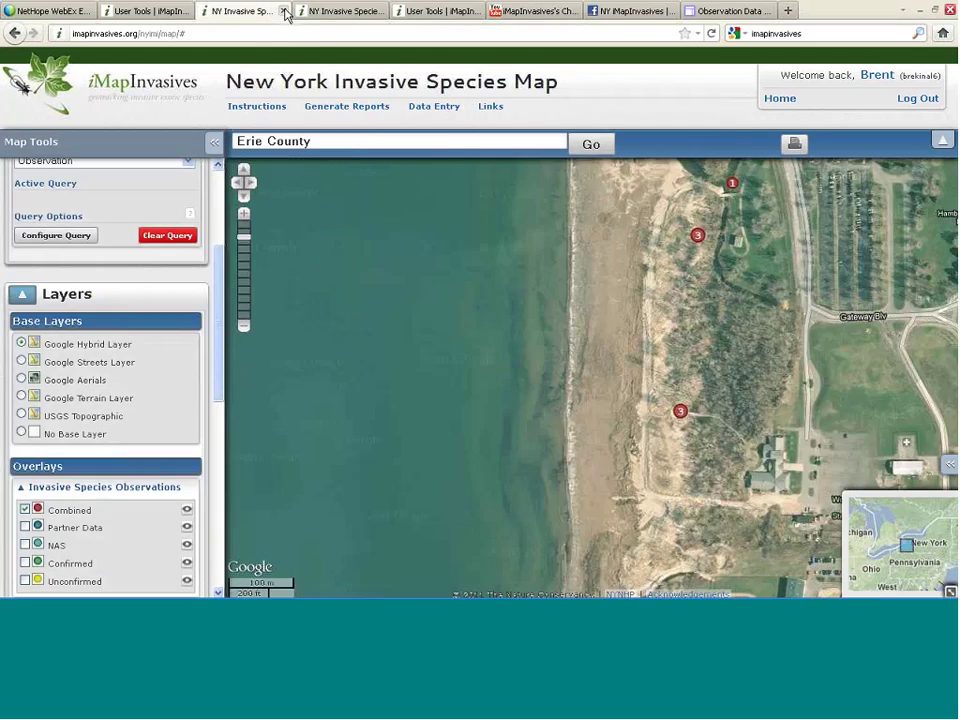
click(286, 12)
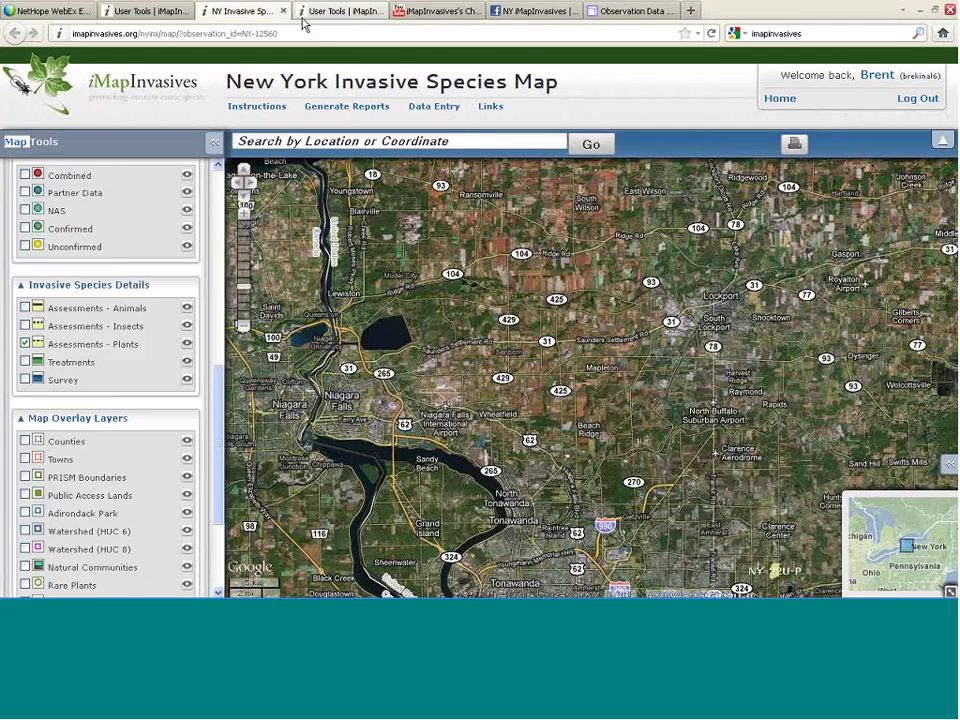
key(F11)
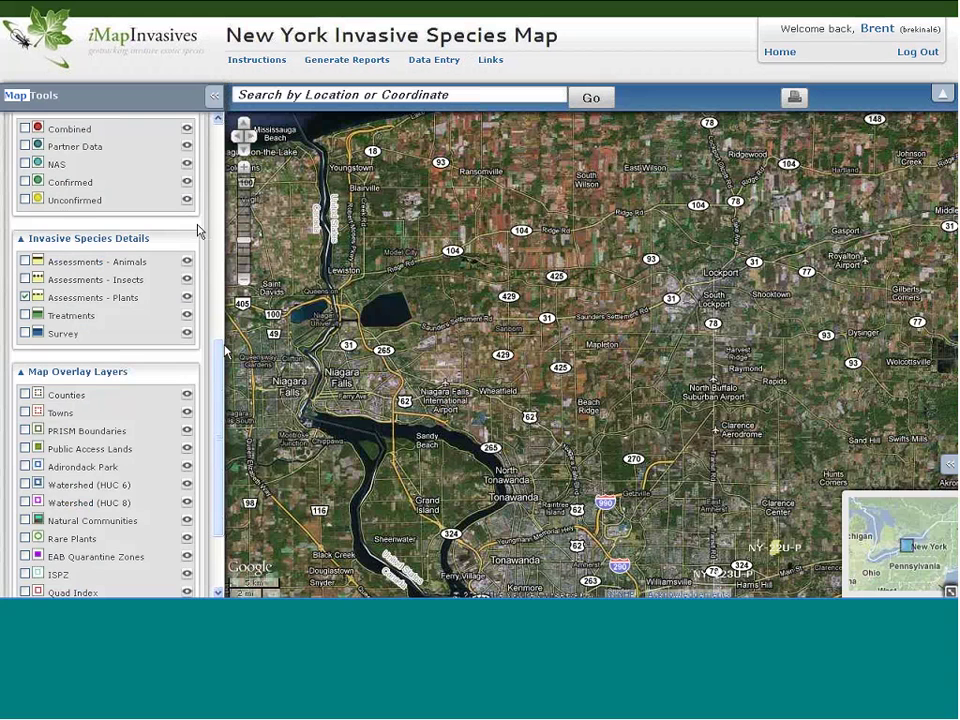
Turn on the Confirmed observations overlay and switch the map to print mode
scroll(150, 180, down, 3)
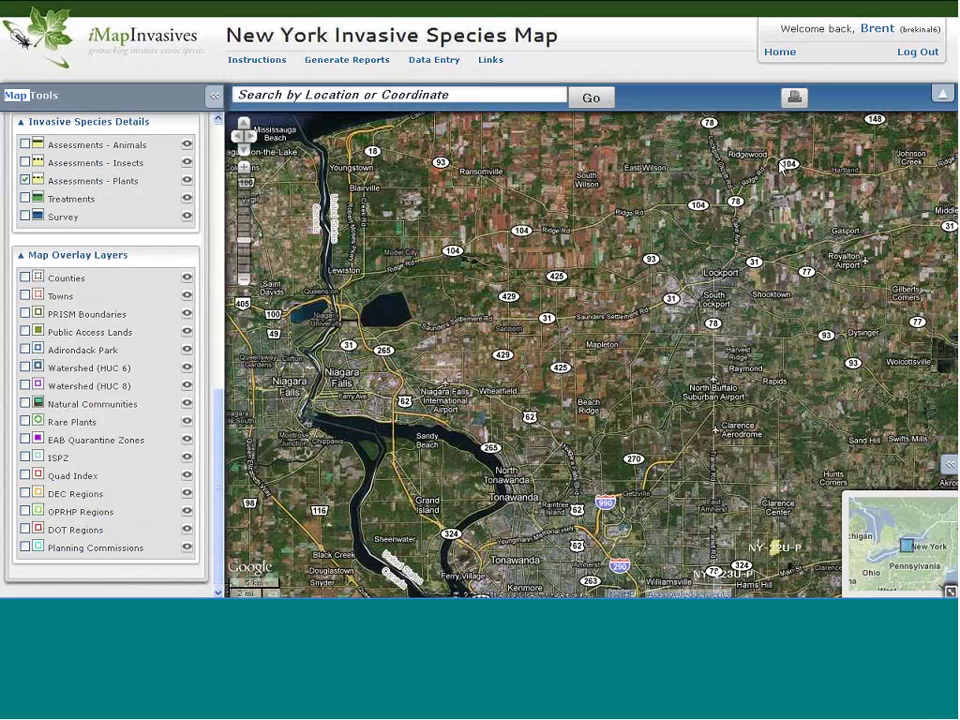
click(795, 100)
scroll(180, 321, up, 5)
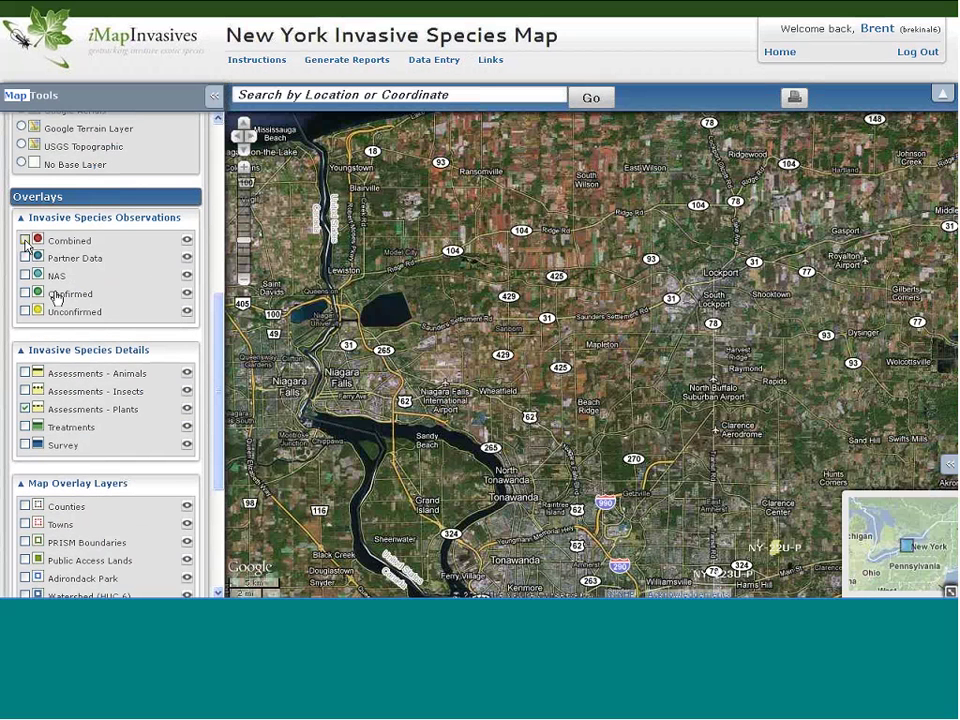
click(25, 294)
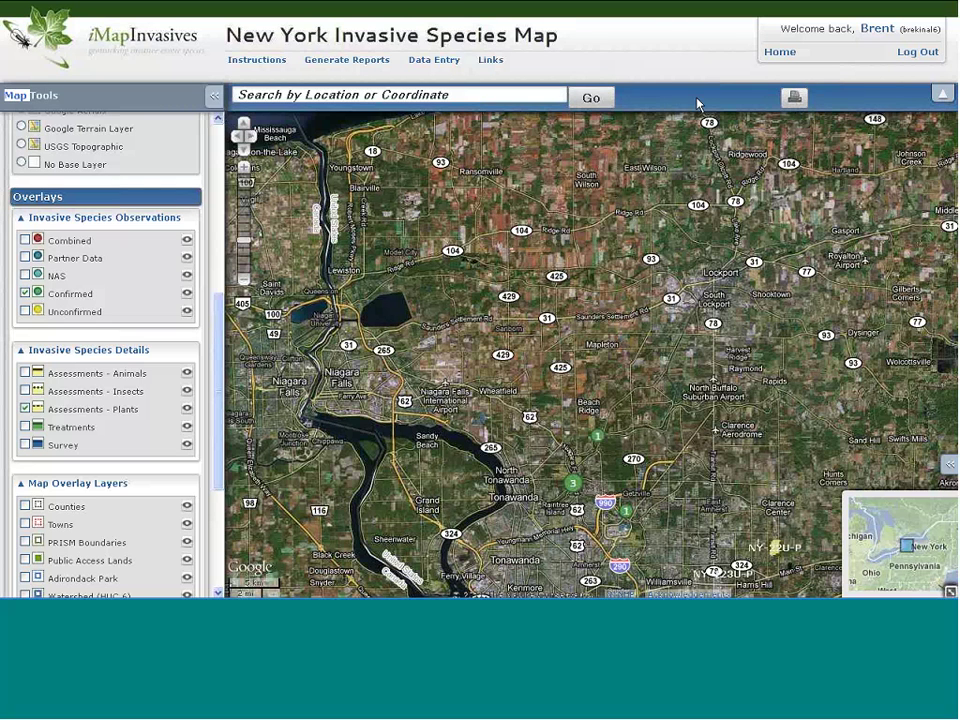
click(796, 99)
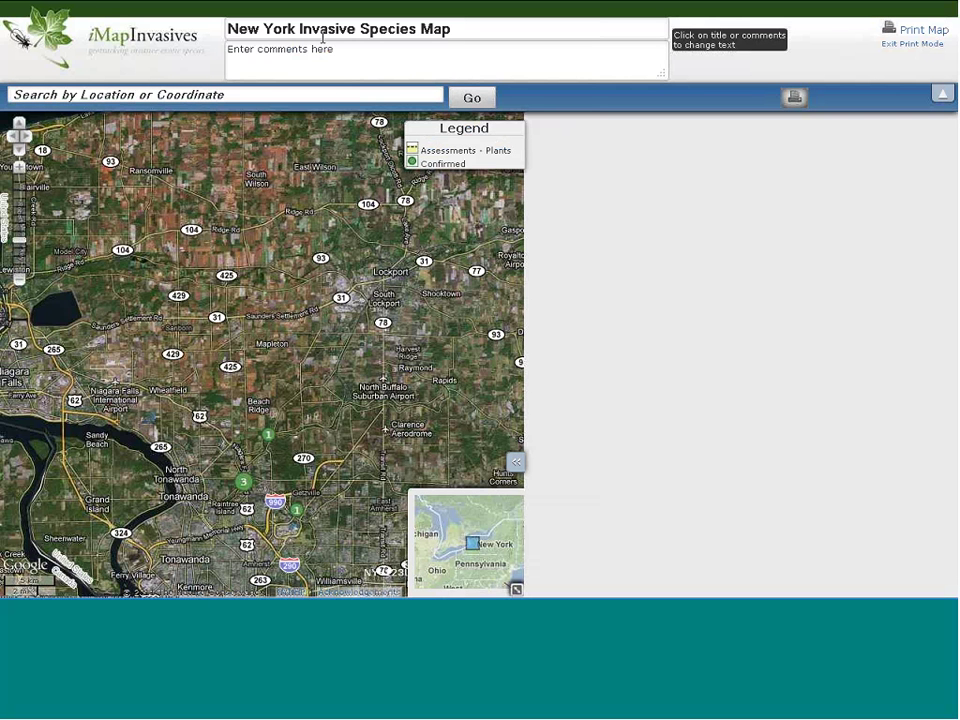
Retitle the printable map with the account holder's first name in the possessive plus "Map" and add the comment "iMap is awesom"
drag(450, 29, 228, 30)
key(BackSpace)
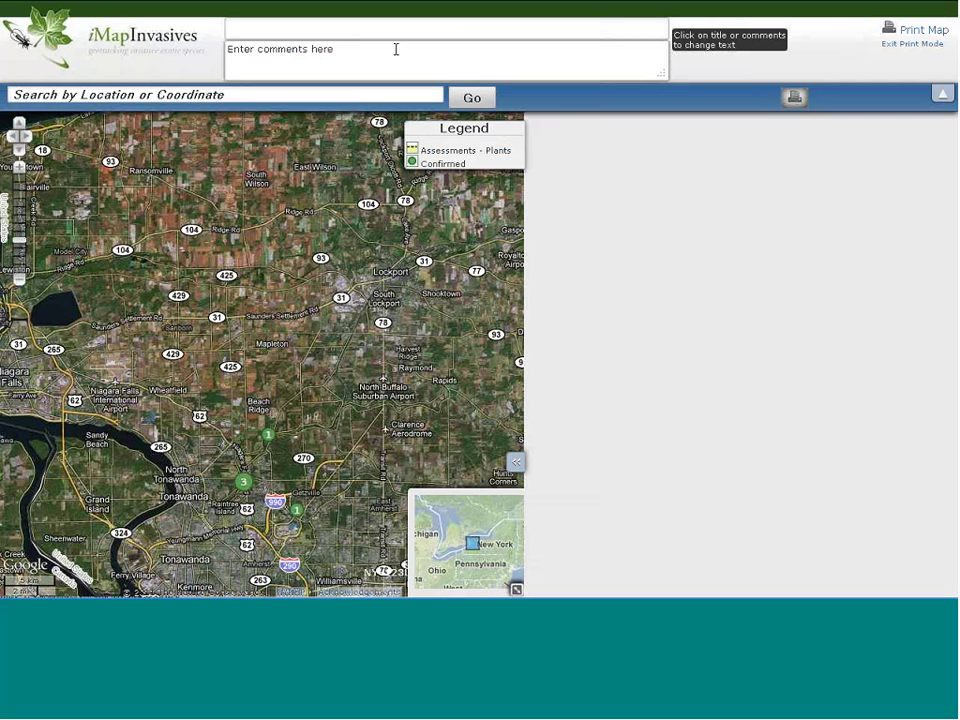
text(Brent's Map)
key(Tab)
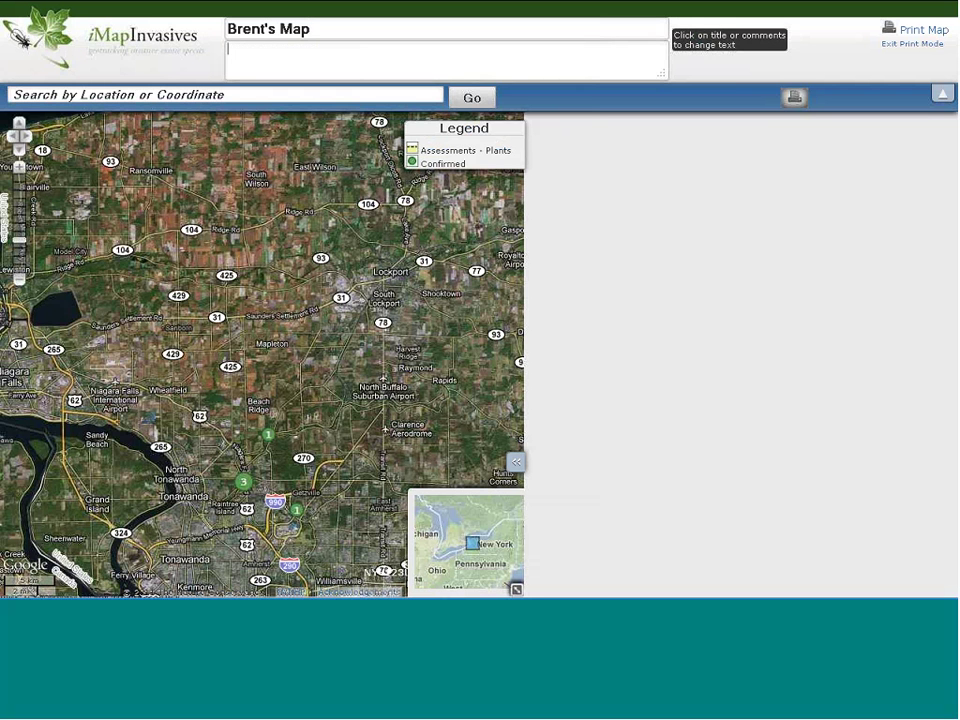
mouse_move(153, 6)
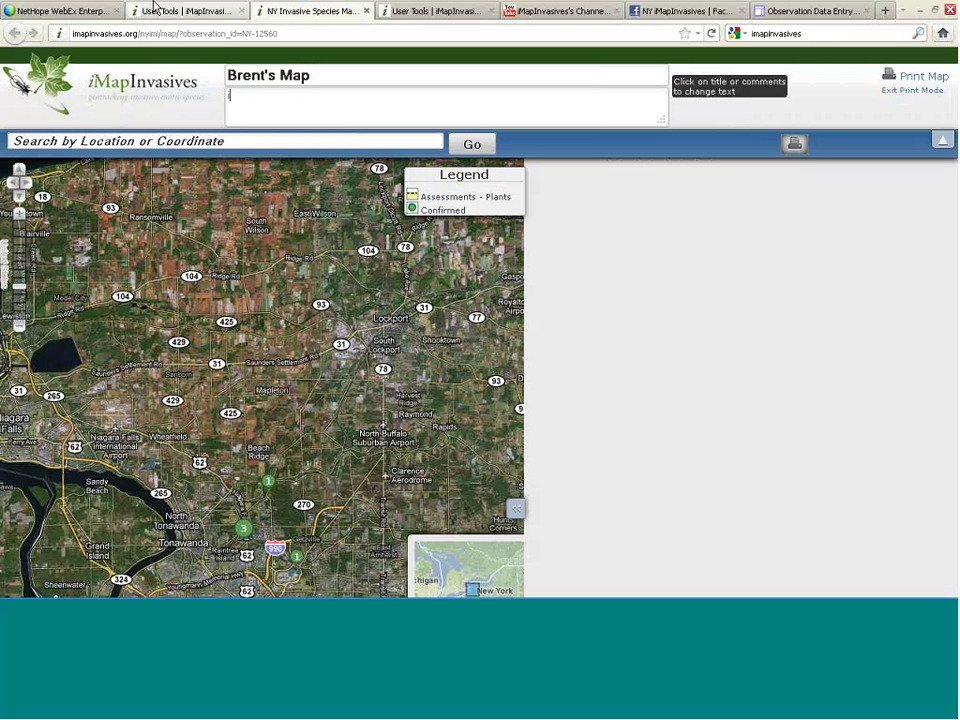
text(iMAp)
key(BackSpace)
key(BackSpace)
text(ap is awesom)
click(153, 7)
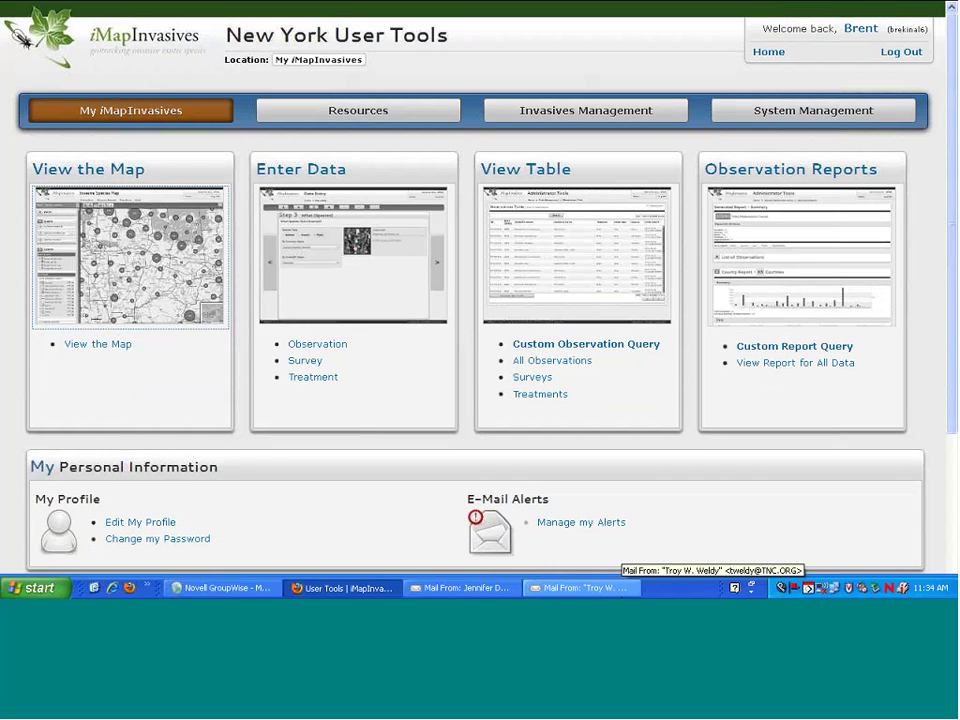
click(340, 588)
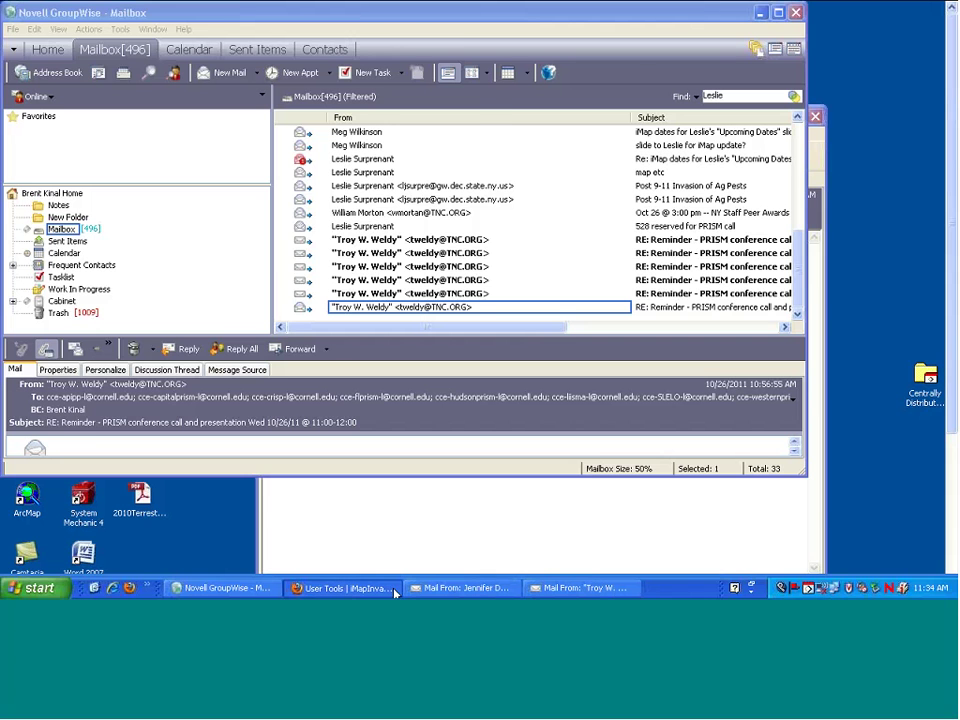
click(395, 590)
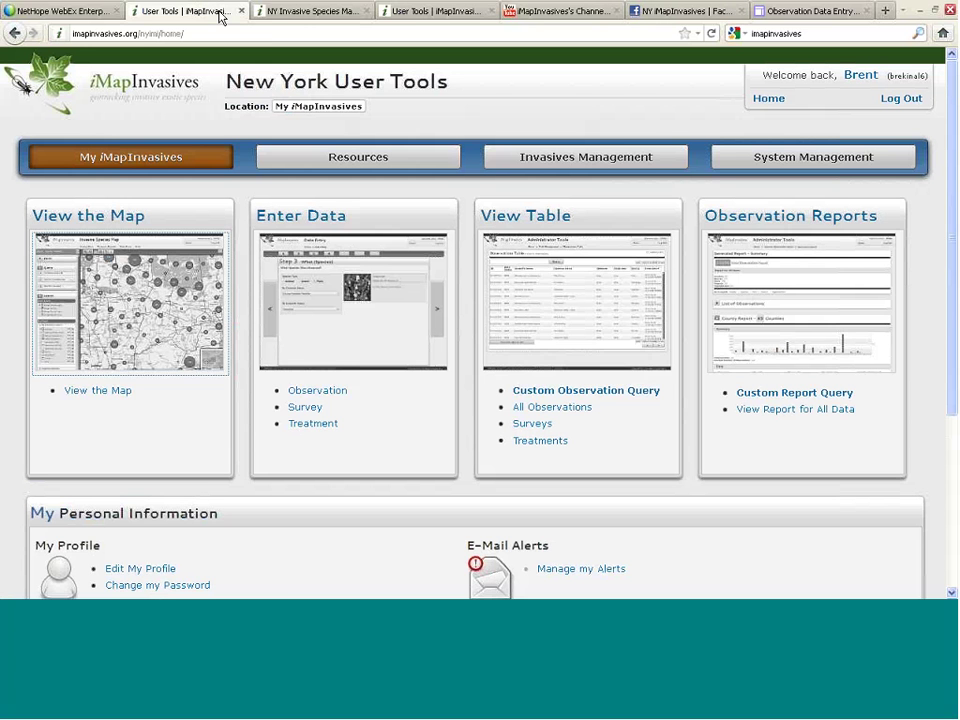
click(266, 14)
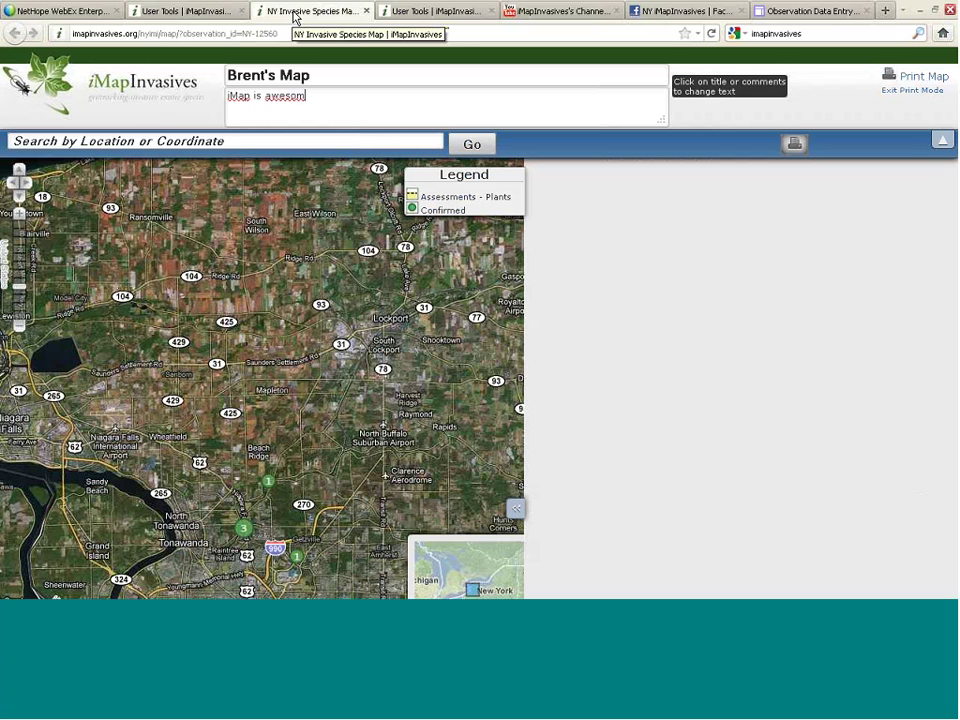
key(F11)
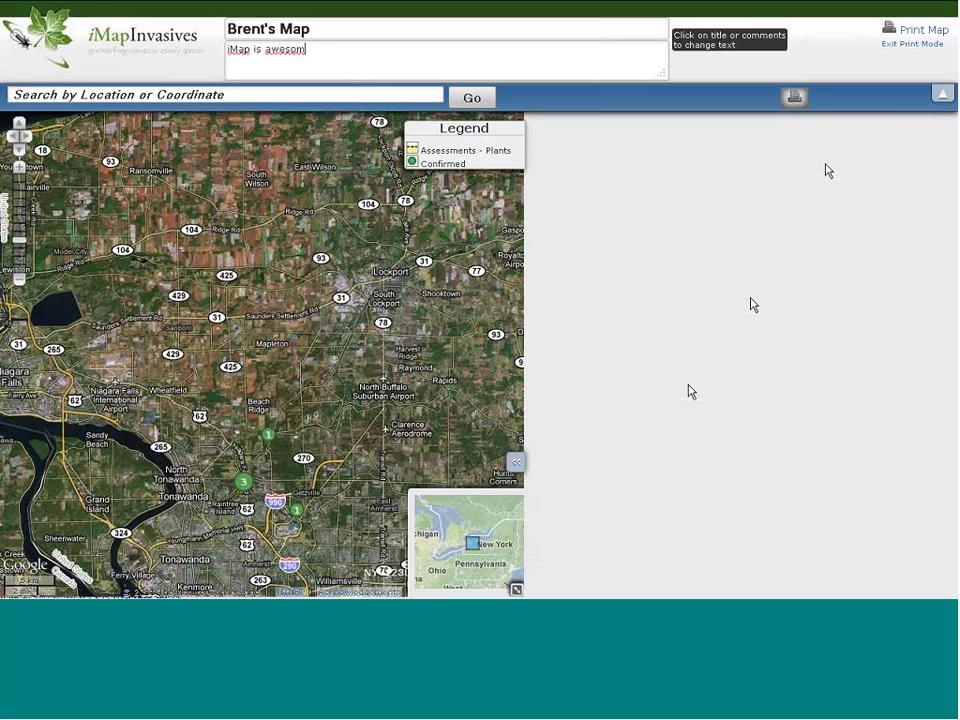
Leave the map's print mode, switch it back on, and exit full screen
click(793, 102)
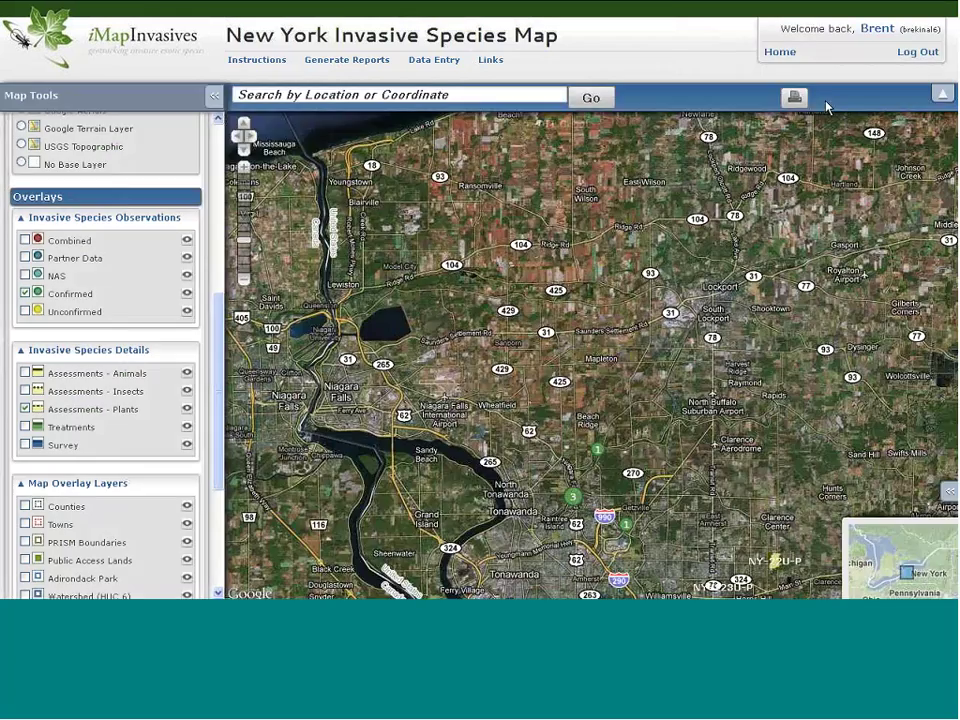
click(793, 97)
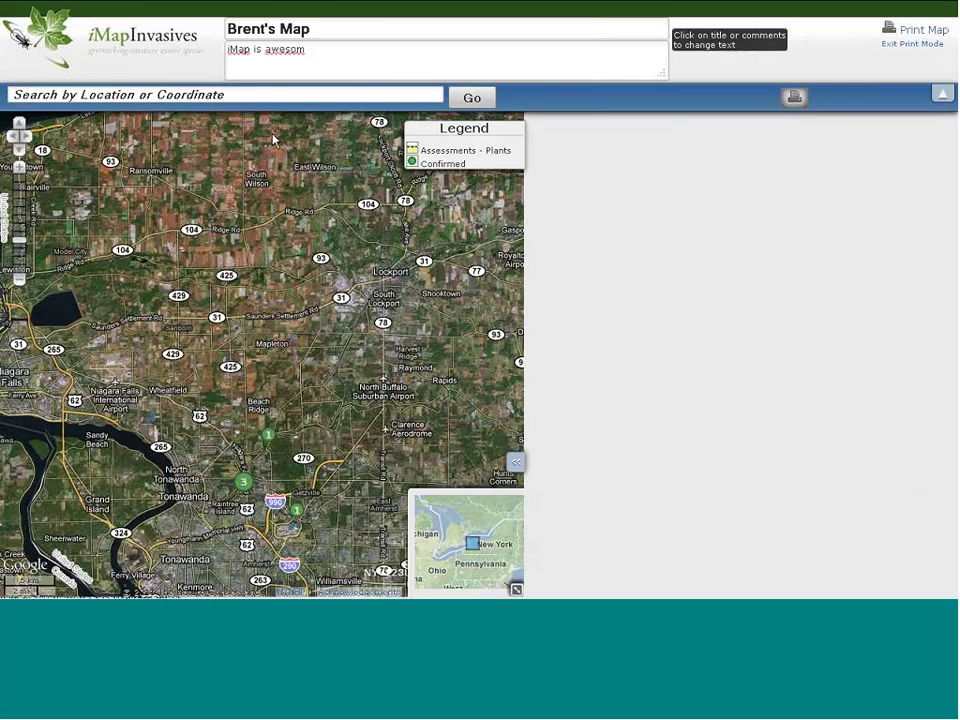
mouse_move(108, 18)
key(F11)
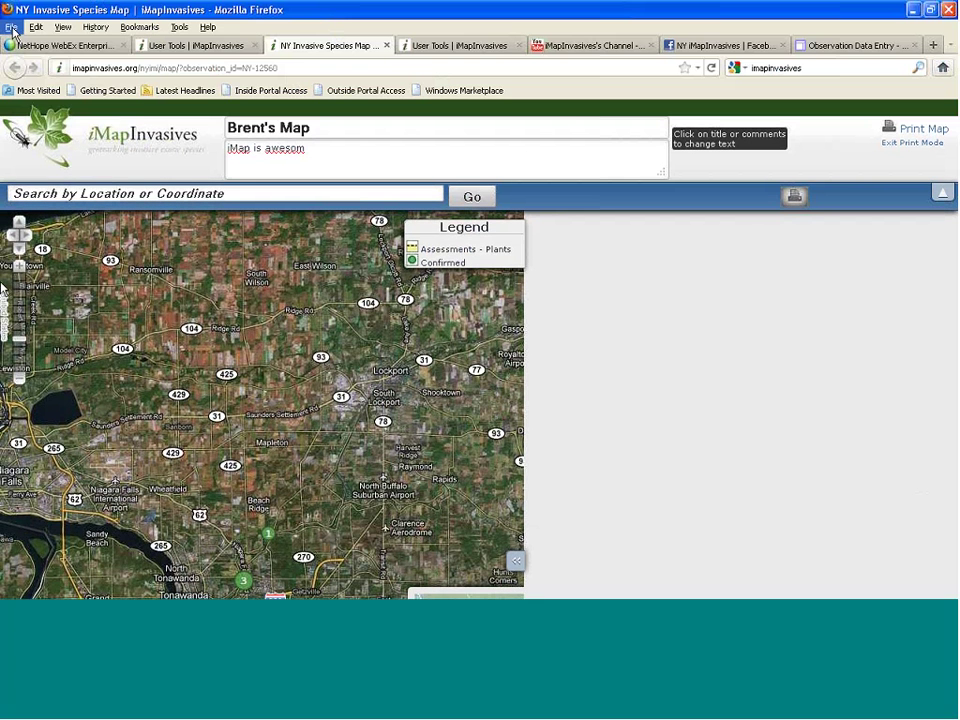
Open the print dialog for the map, check the available printers, and close it without printing
click(11, 26)
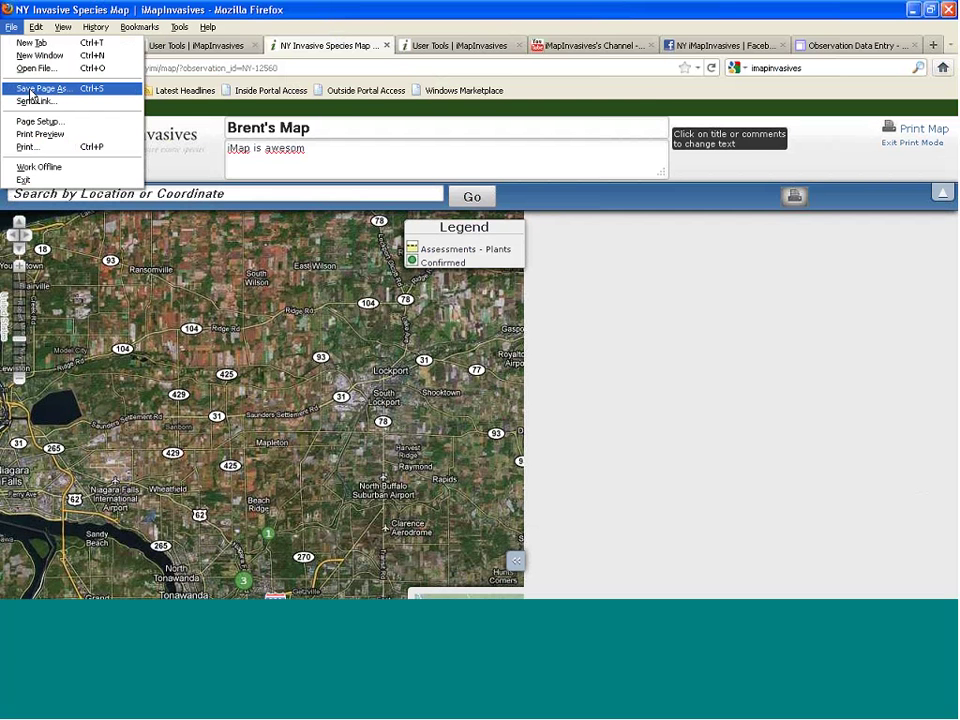
click(915, 131)
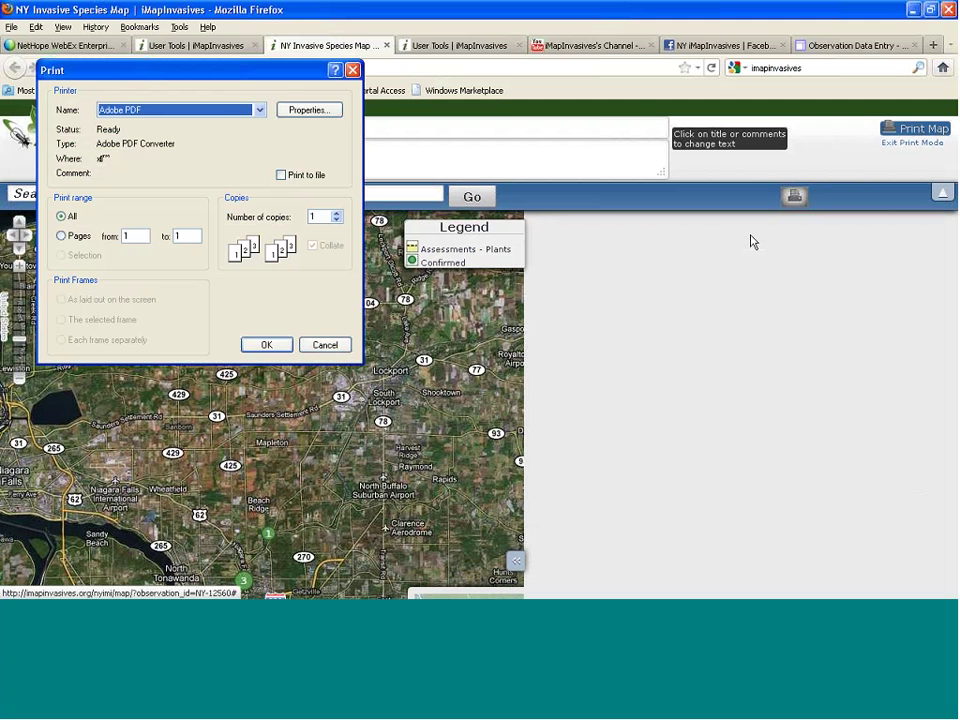
click(259, 110)
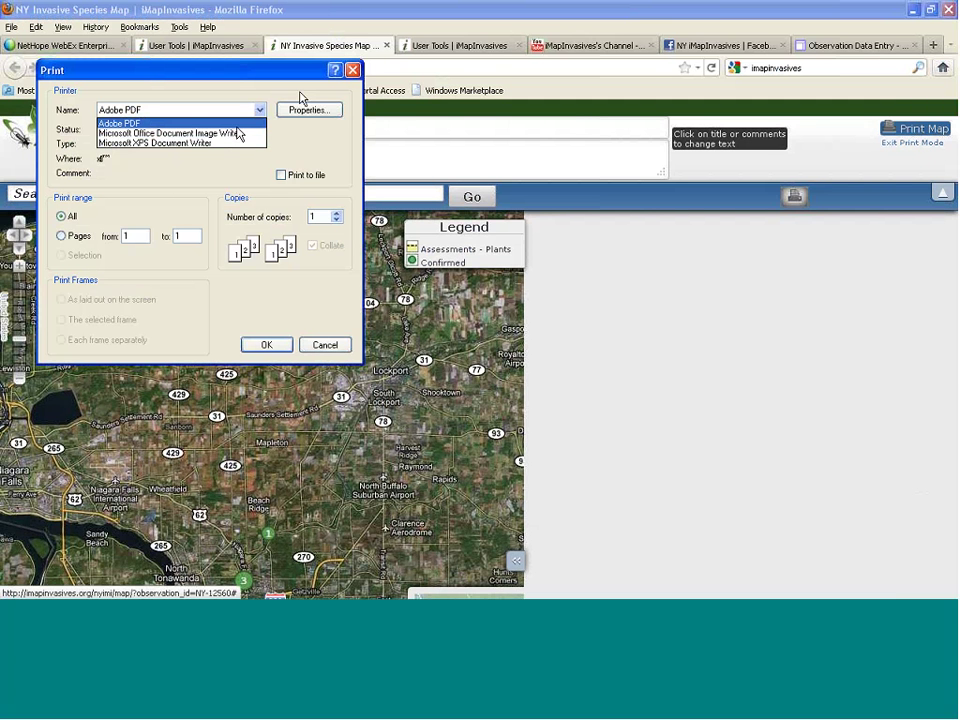
click(353, 71)
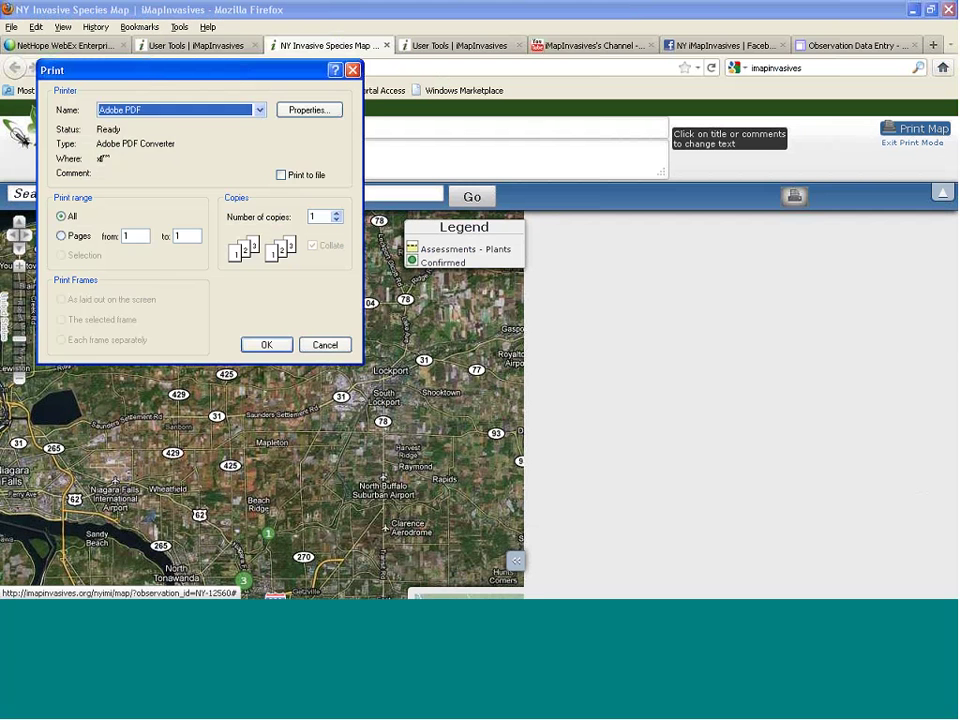
click(353, 71)
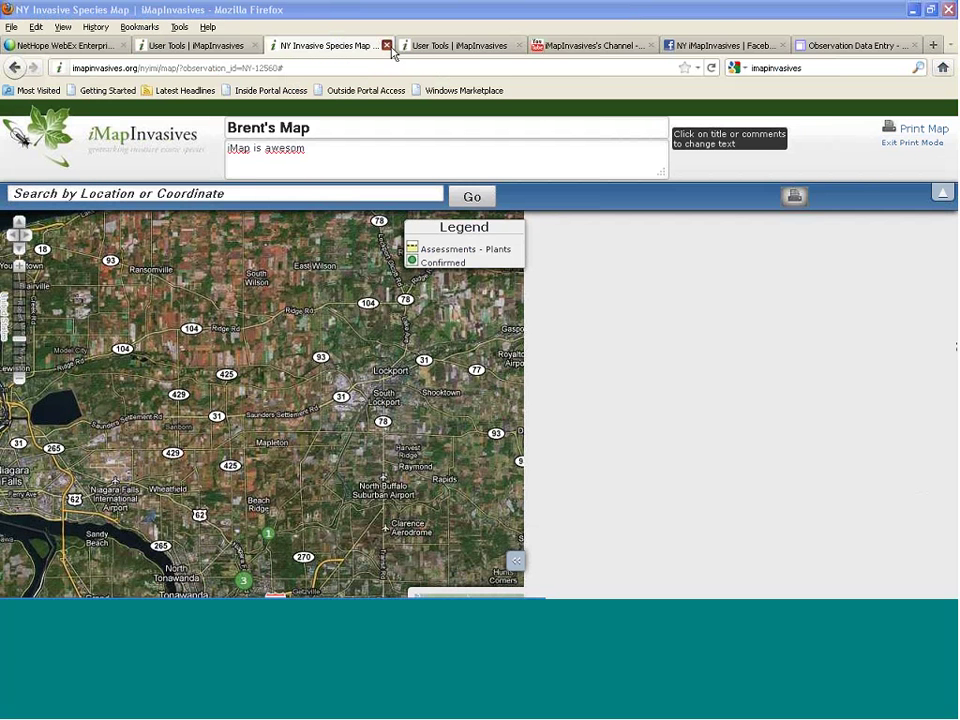
Close the printable map and bring up the new survey entry form from the user tools
click(386, 45)
click(294, 54)
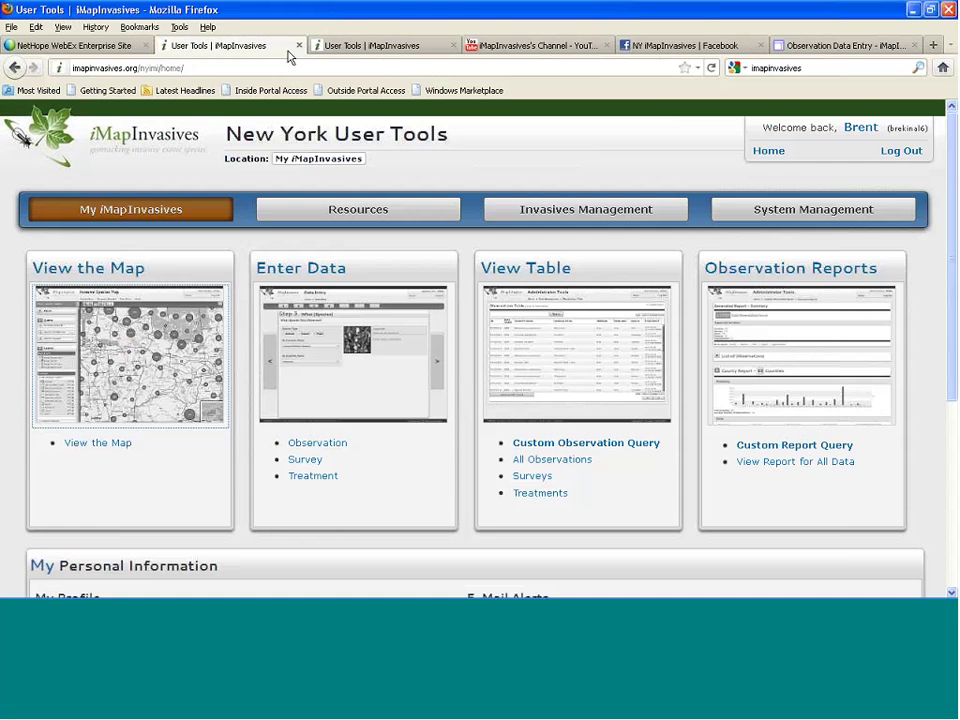
click(362, 467)
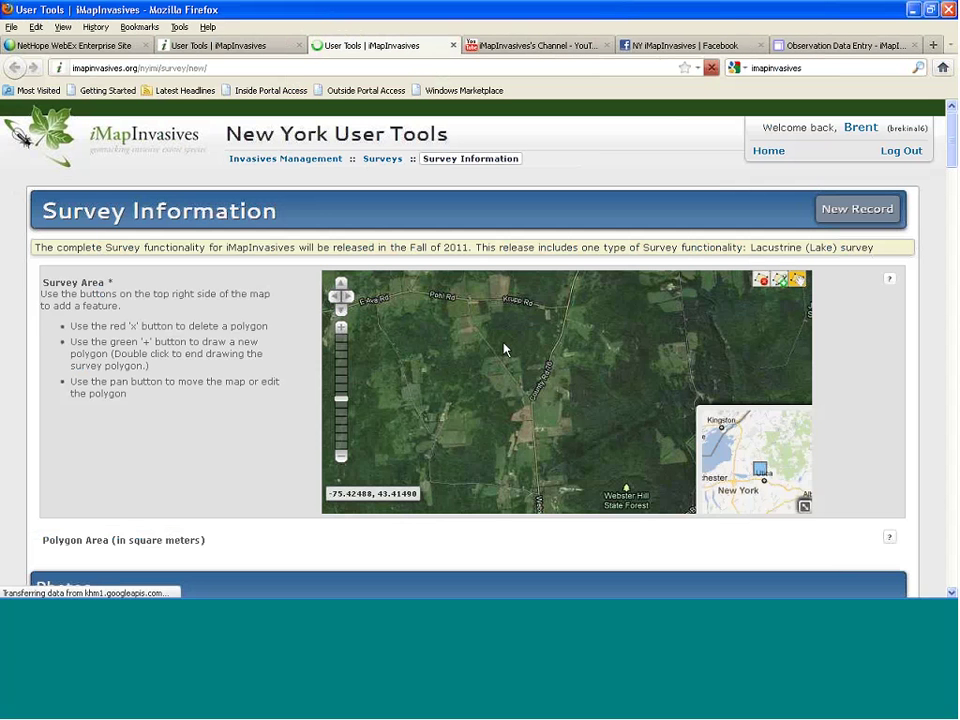
Check the available survey types near the end of the new survey form, leaving the field empty
scroll(505, 349, down, 3)
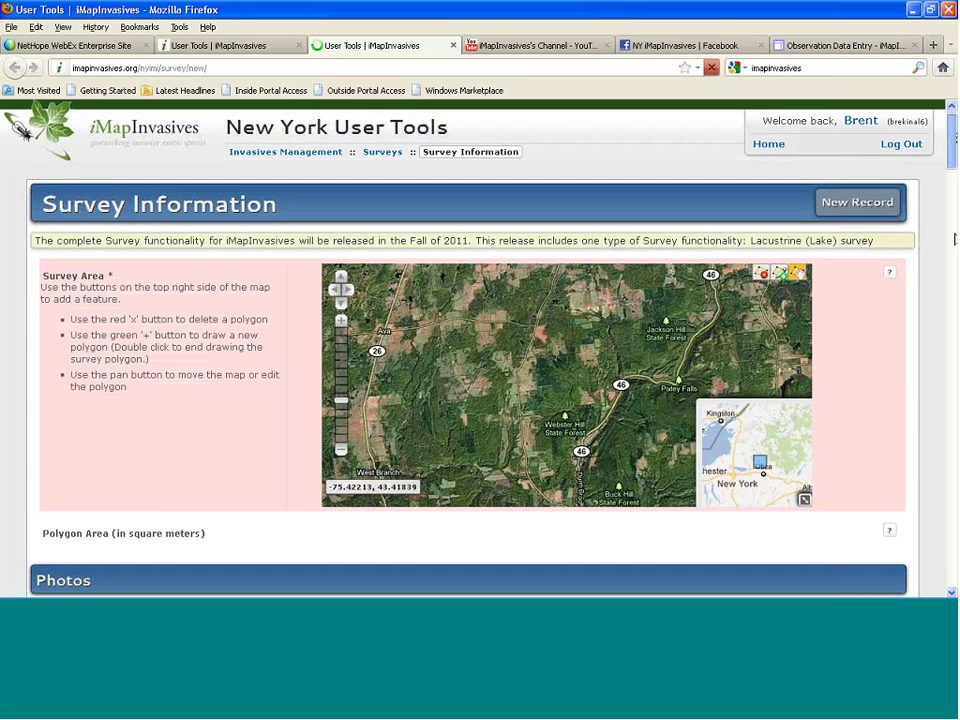
drag(953, 160, 954, 590)
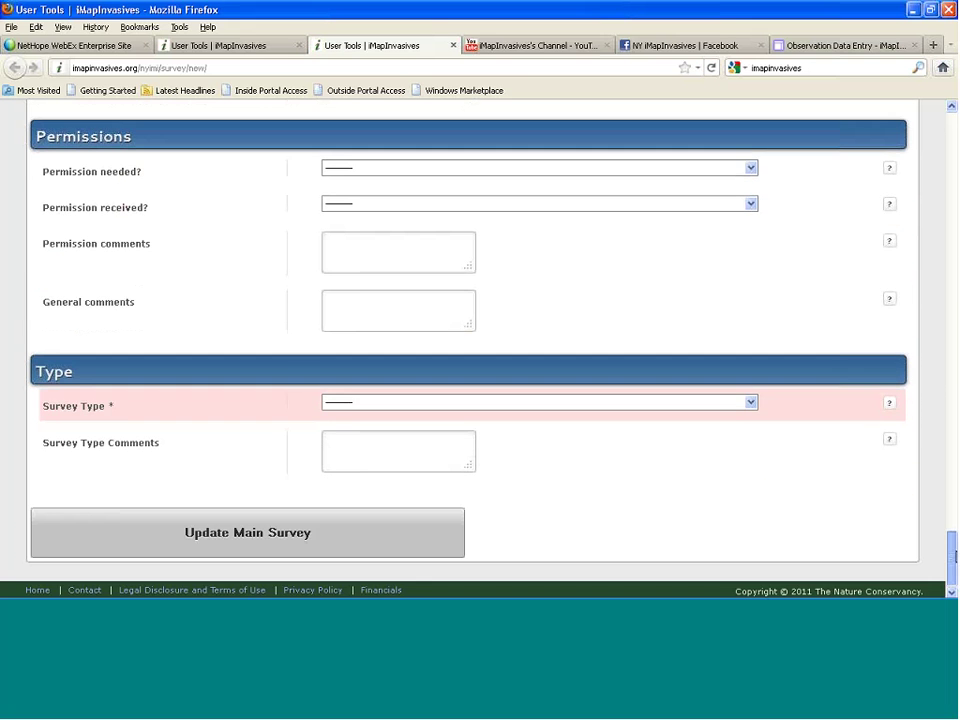
click(710, 402)
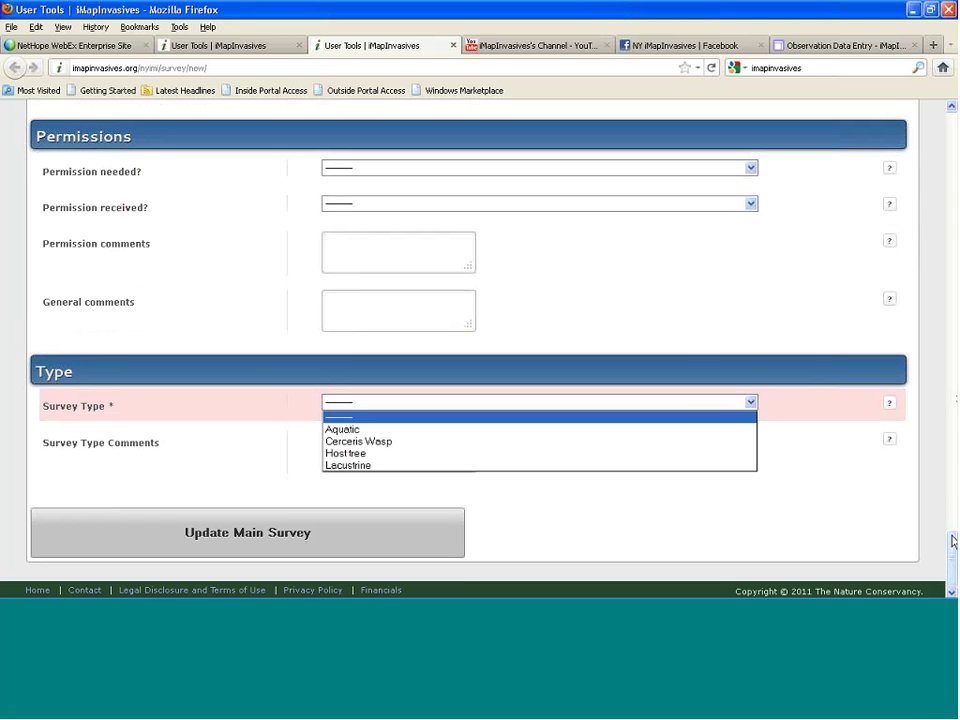
click(940, 440)
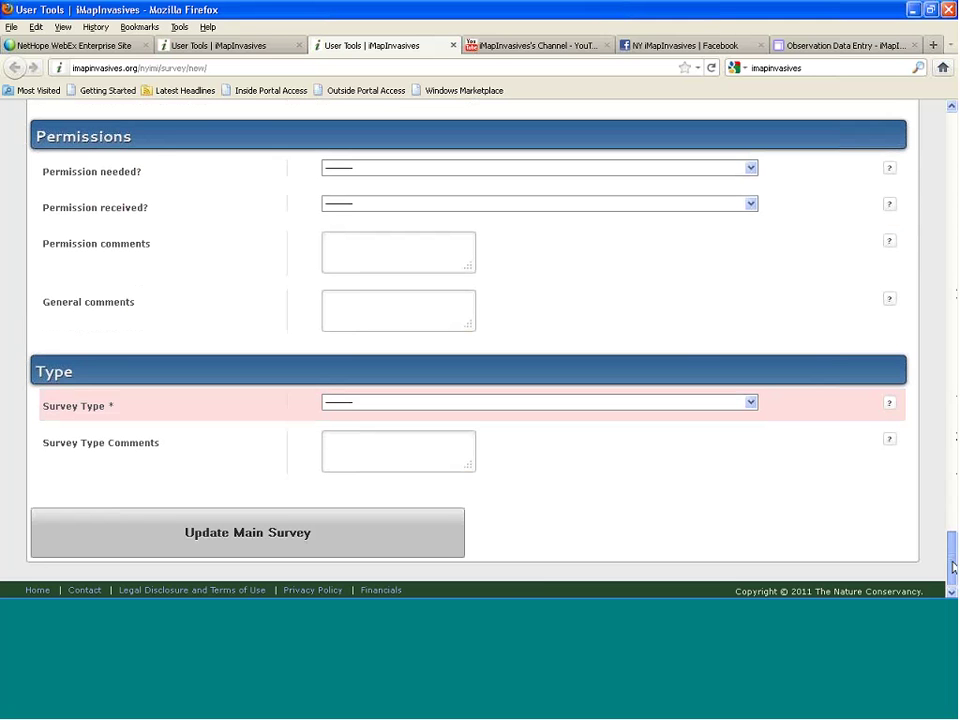
Review the survey form's Survey Area map and its Photos, Goals, Who and What sections
drag(951, 545, 951, 141)
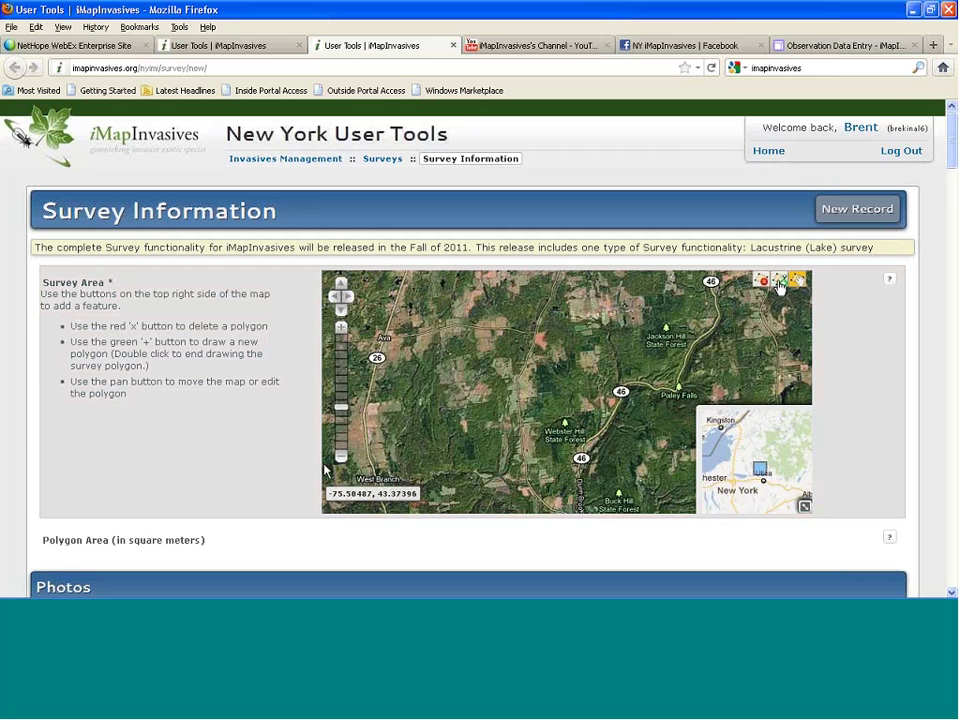
scroll(189, 435, down, 5)
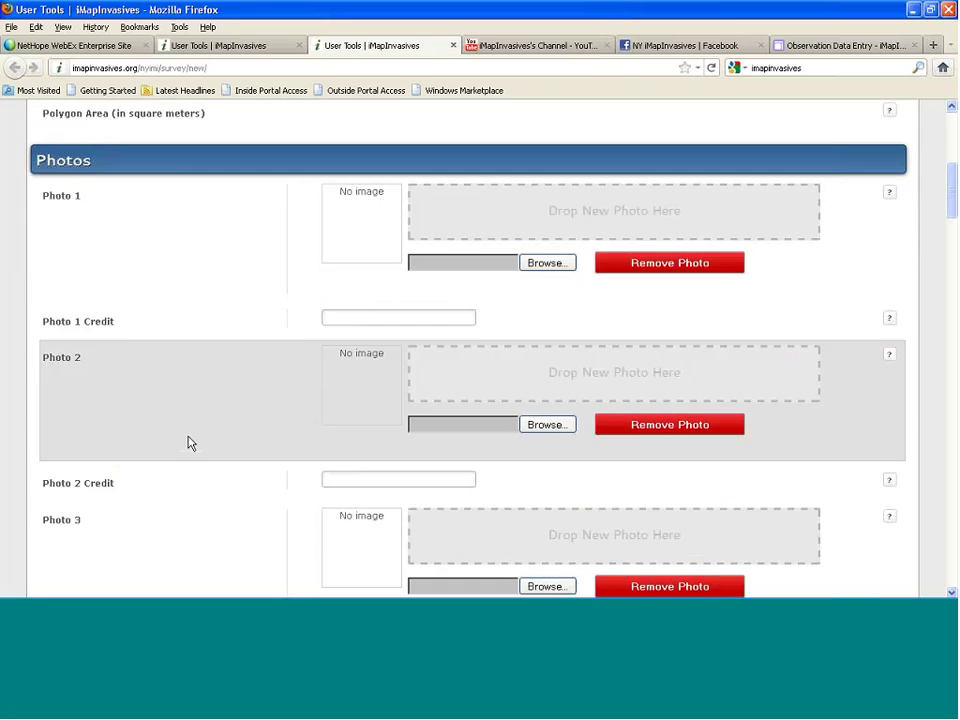
scroll(190, 442, down, 4)
scroll(196, 440, down, 1)
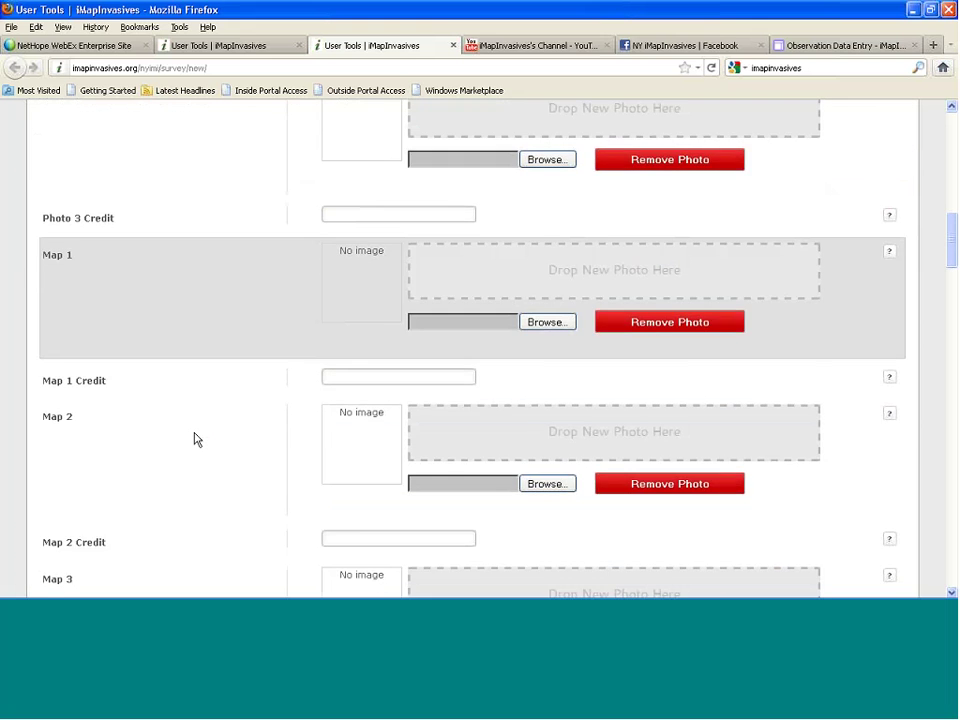
scroll(196, 438, down, 5)
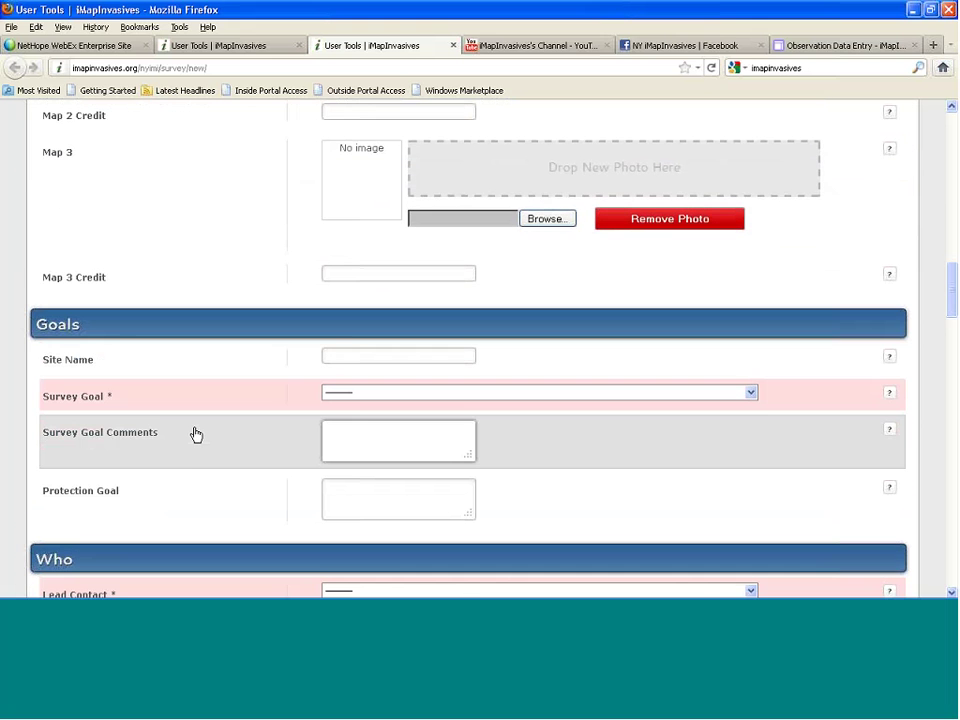
scroll(196, 434, down, 4)
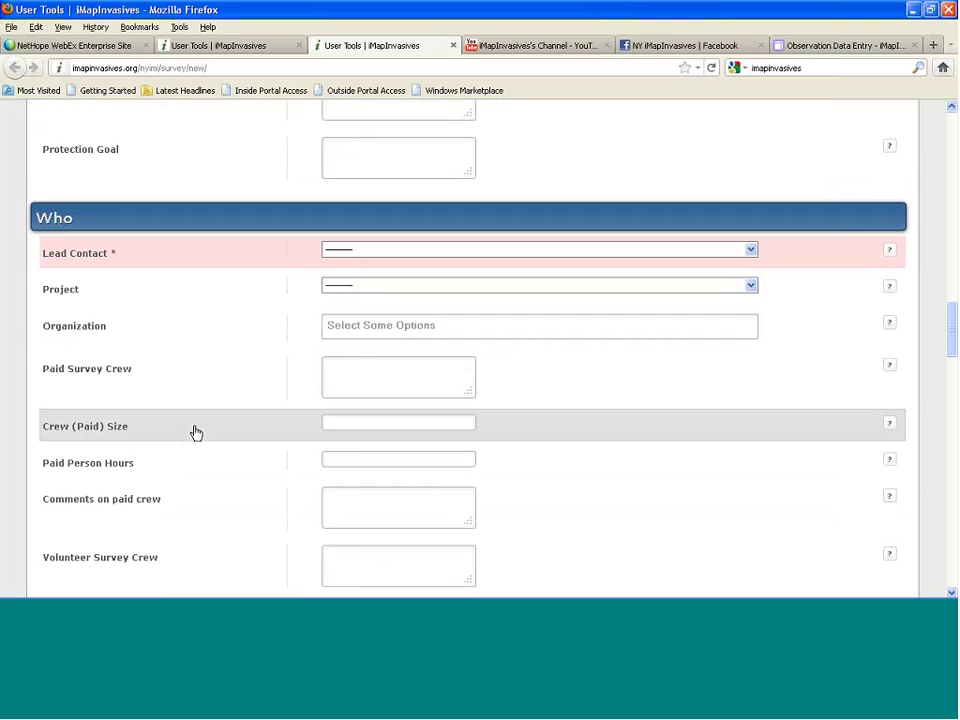
scroll(196, 432, down, 2)
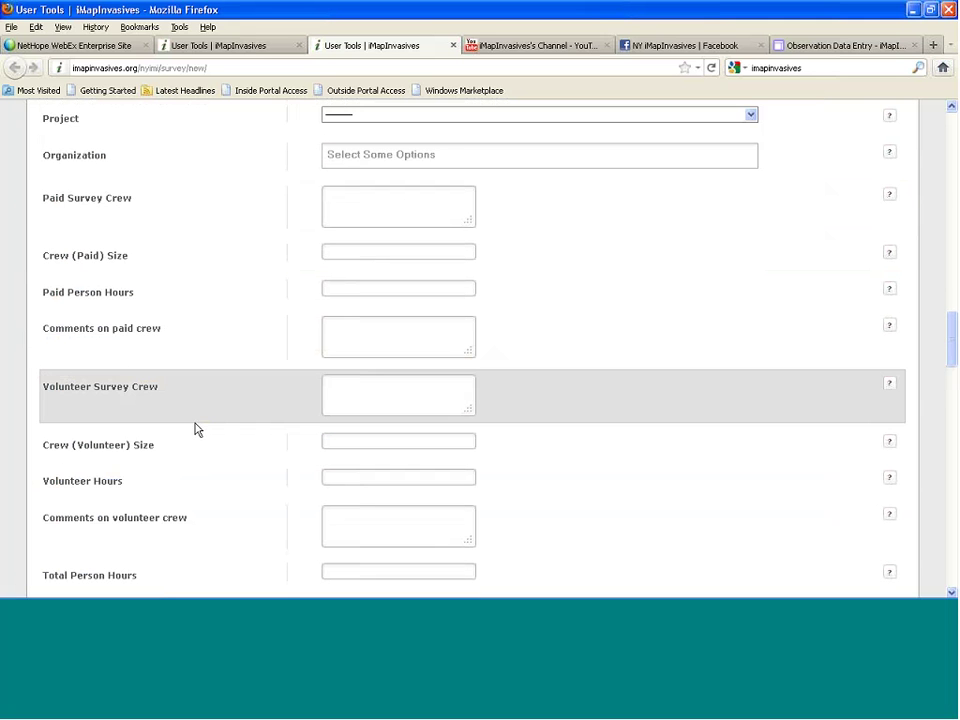
scroll(196, 429, up, 2)
scroll(196, 429, down, 2)
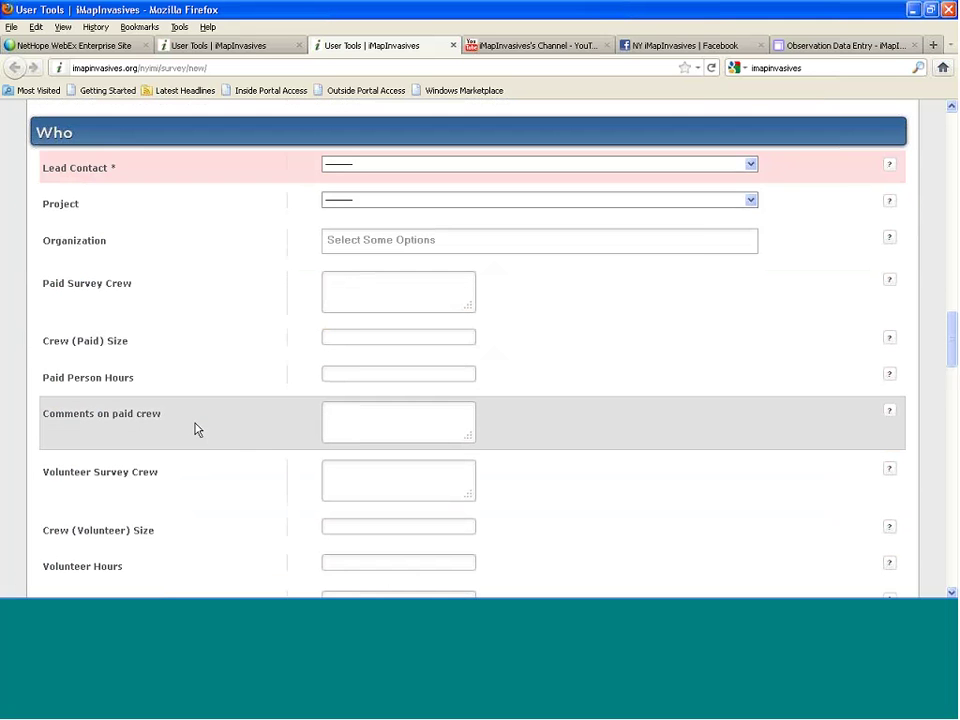
scroll(196, 430, down, 3)
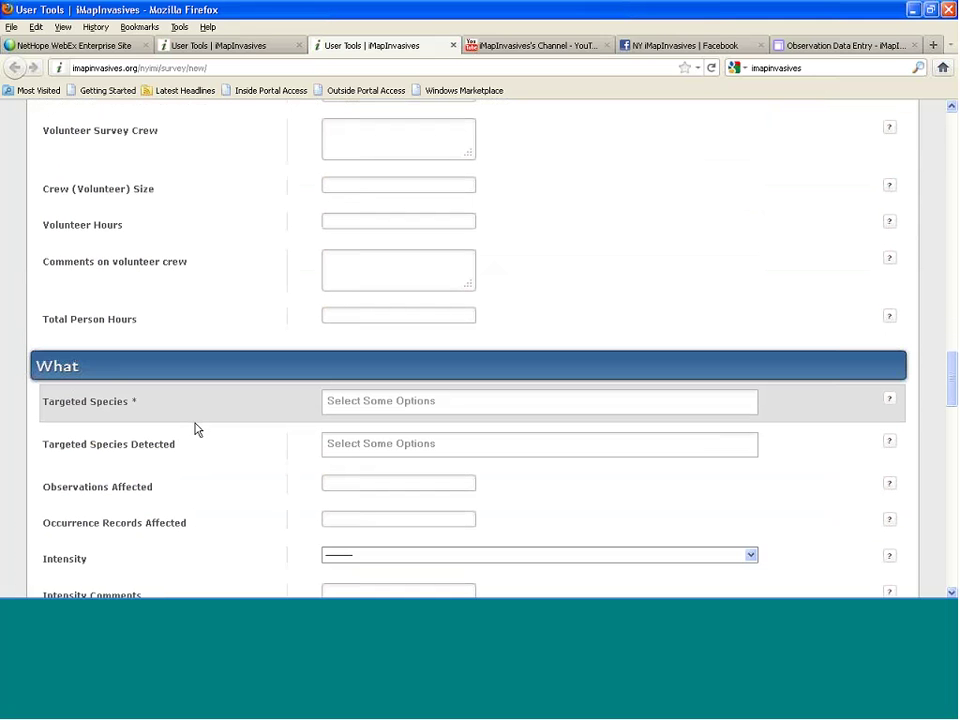
scroll(197, 430, down, 3)
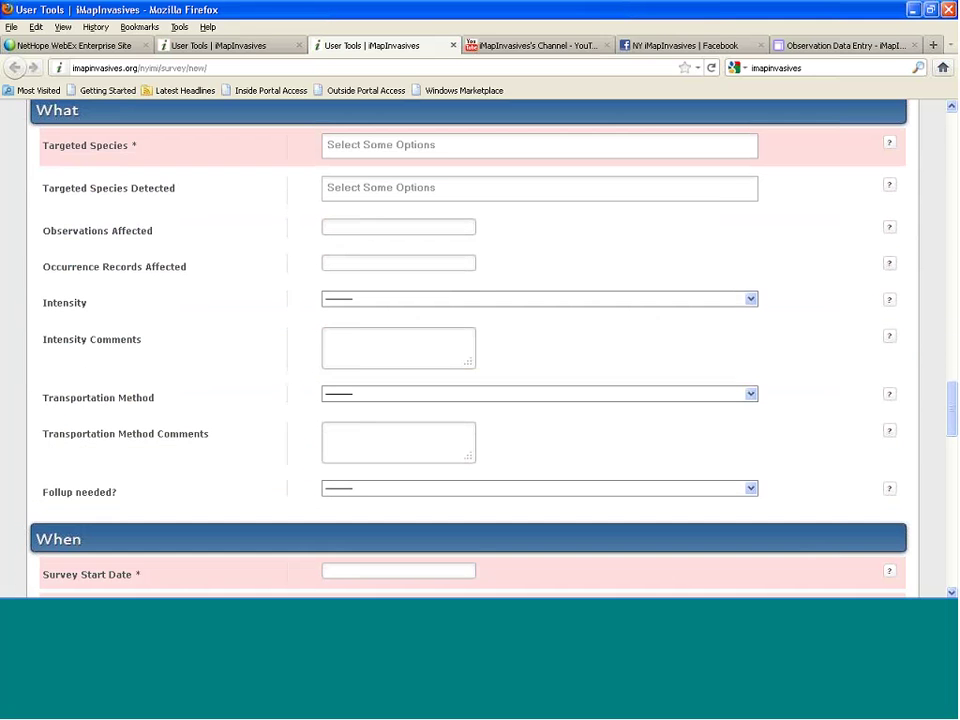
Add Acalypha australis and Acer platanoides as targeted species, and view the choices for Targeted Species Detected without picking any
click(754, 146)
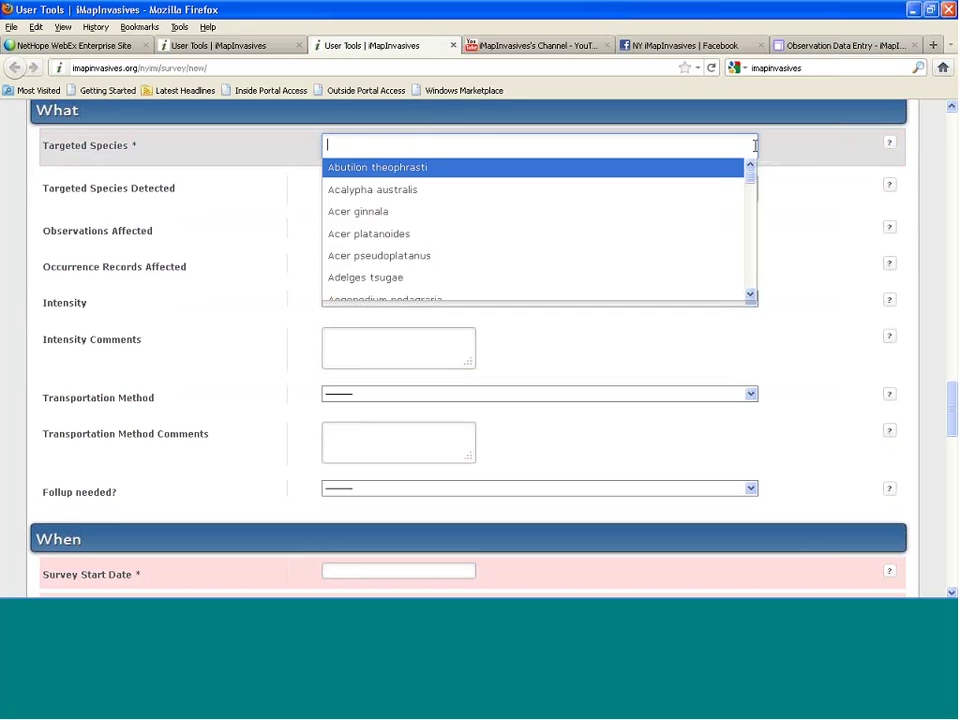
click(428, 190)
click(502, 146)
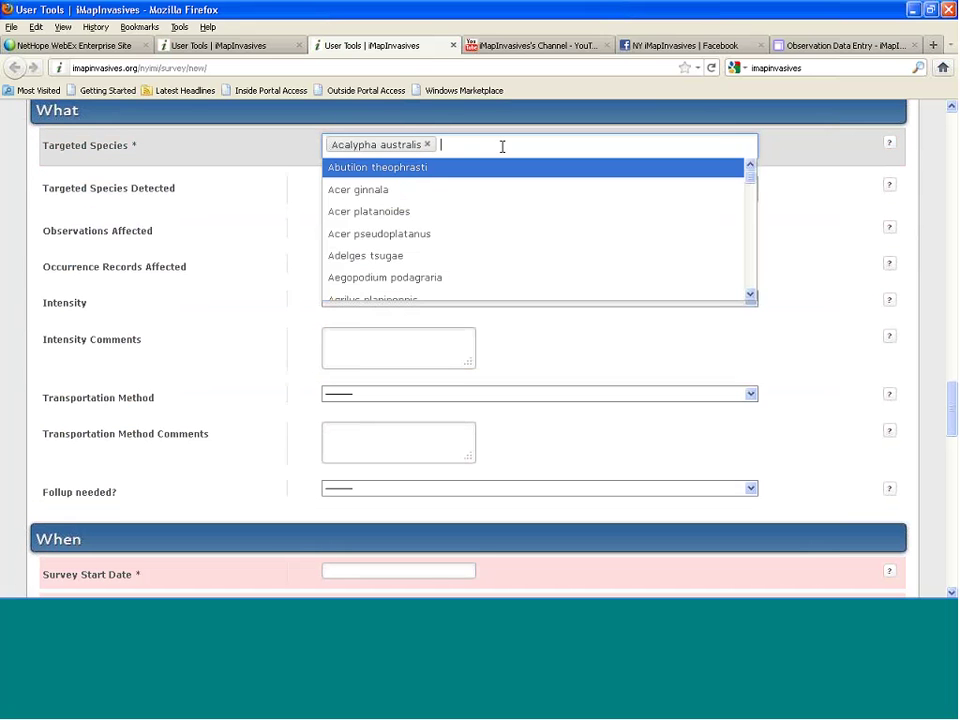
click(428, 211)
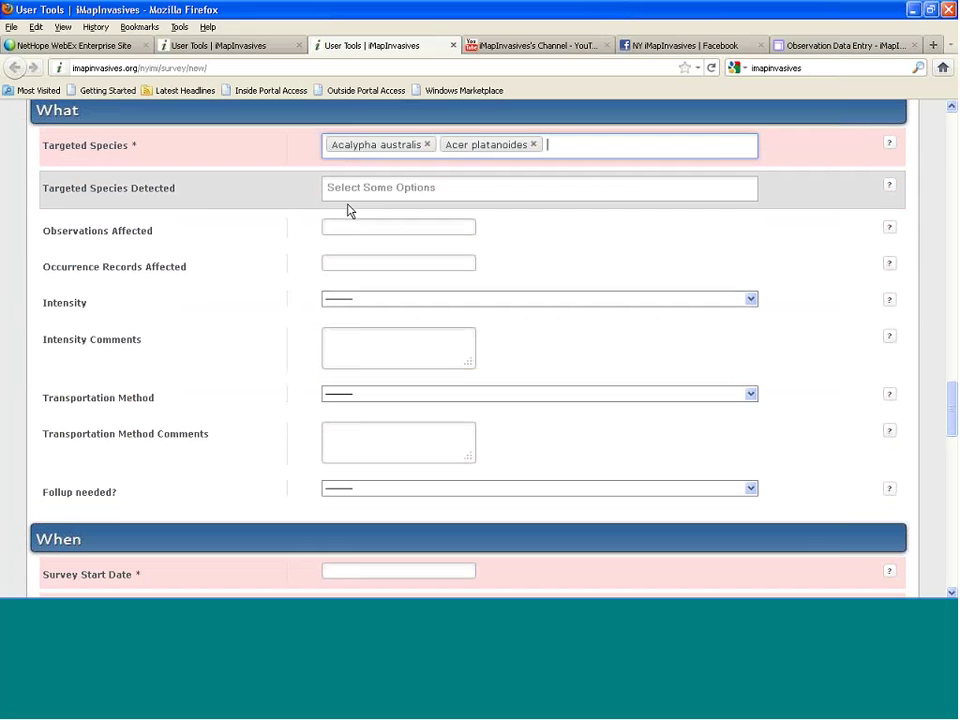
click(381, 188)
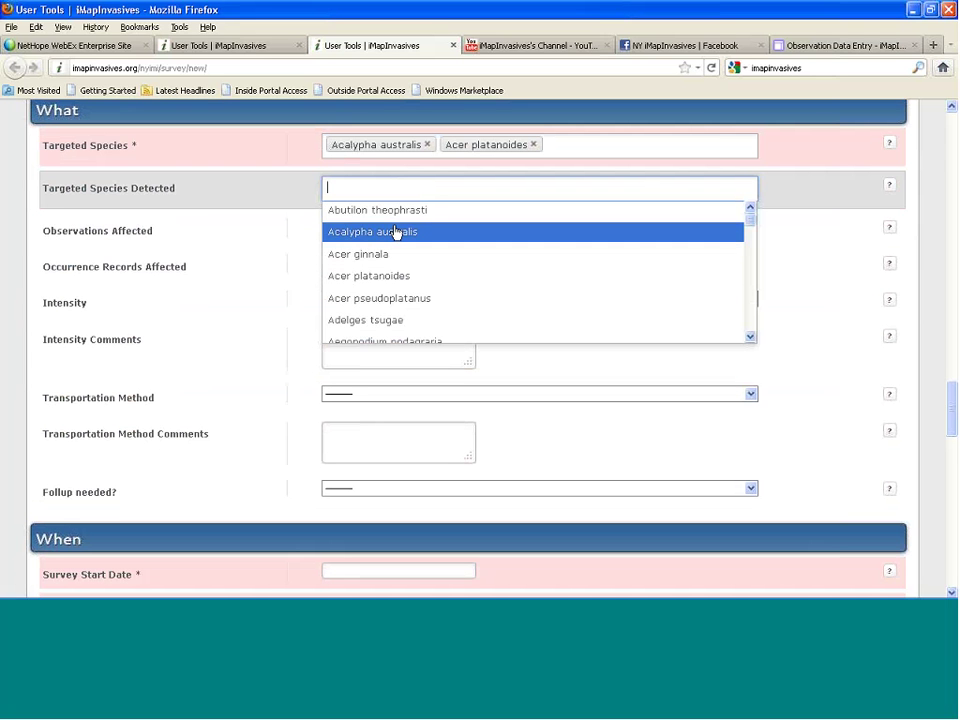
click(842, 176)
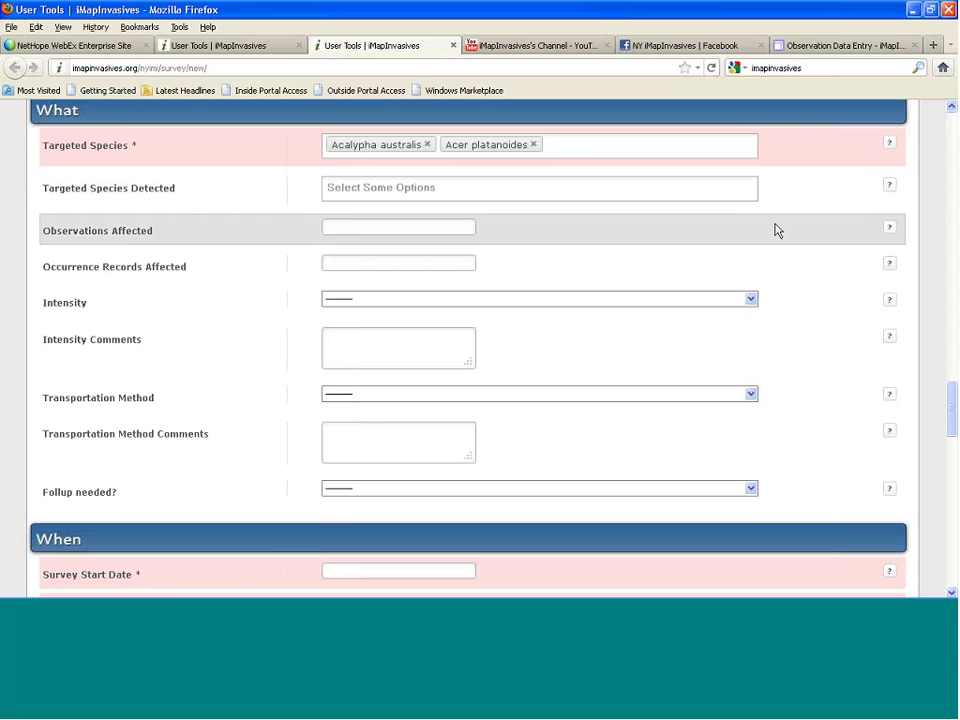
Look through the survey form's When, Where and Weather fields, and return up past Who and Goals to the map photo fields
scroll(775, 229, down, 3)
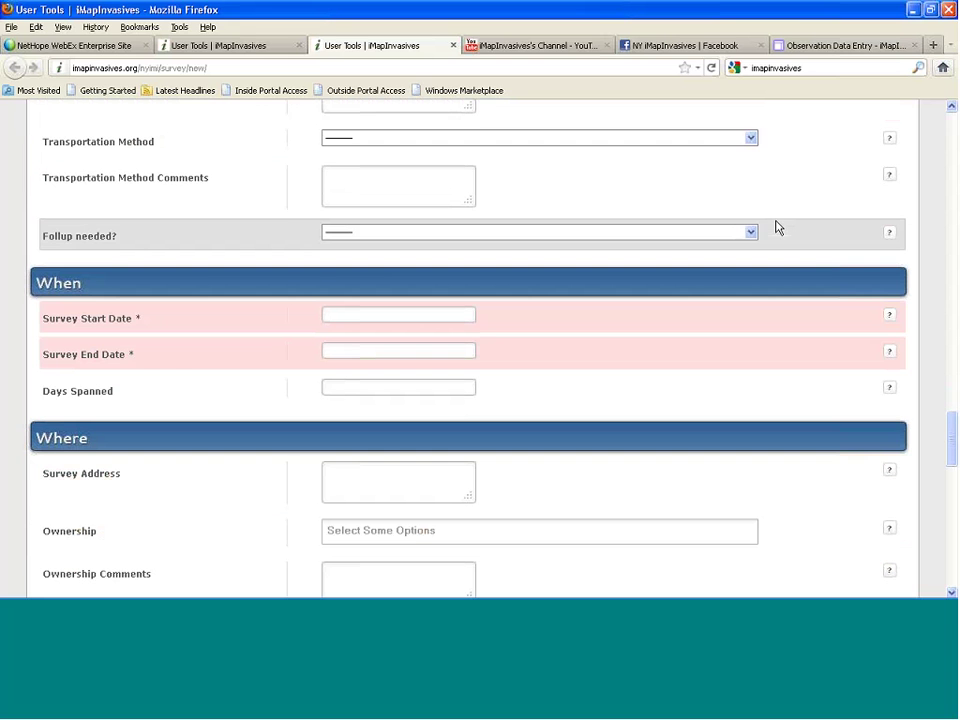
scroll(775, 229, down, 8)
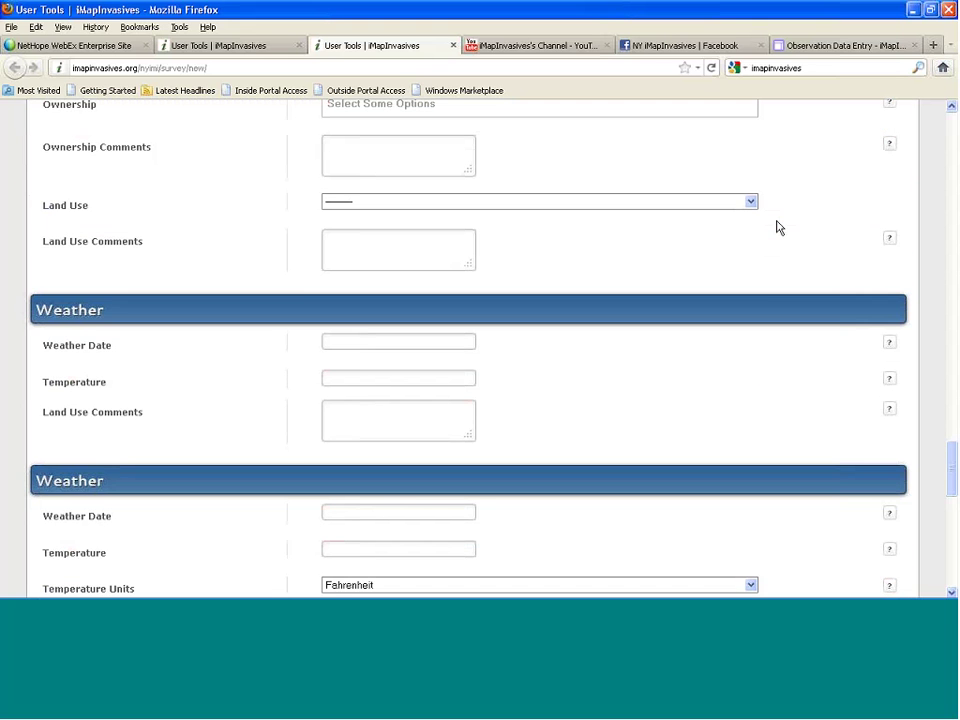
scroll(778, 228, down, 5)
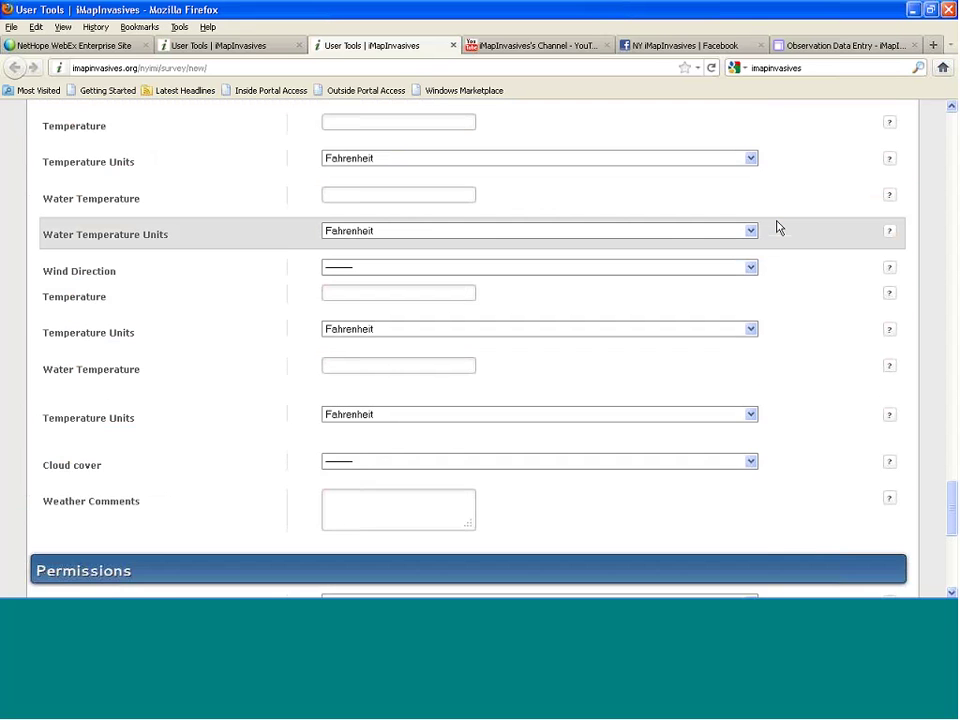
scroll(776, 225, up, 12)
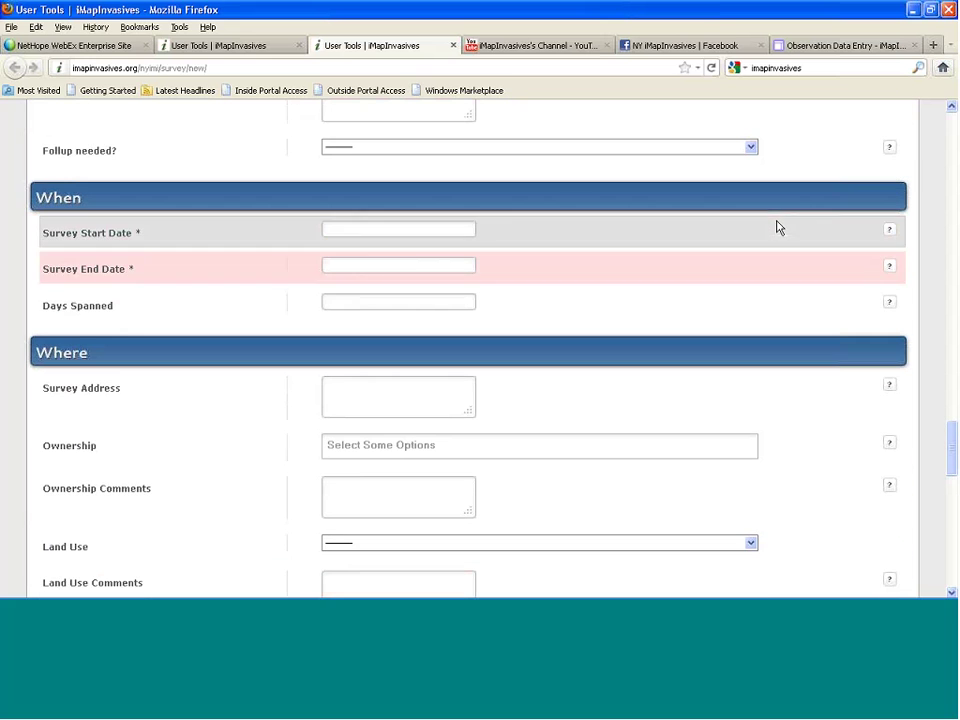
scroll(729, 299, up, 5)
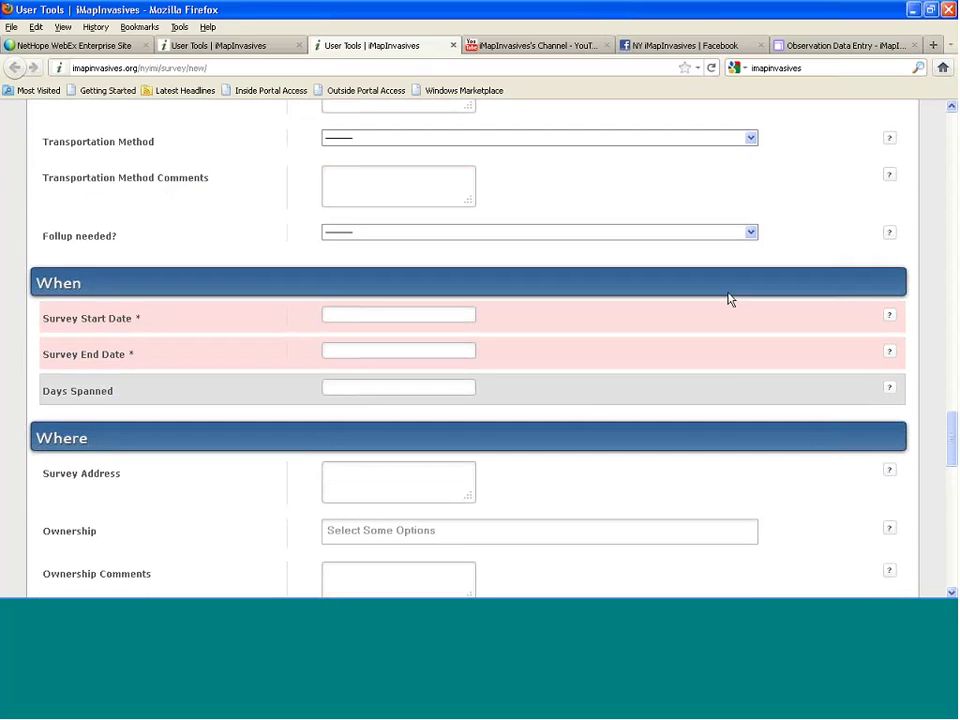
scroll(729, 297, up, 15)
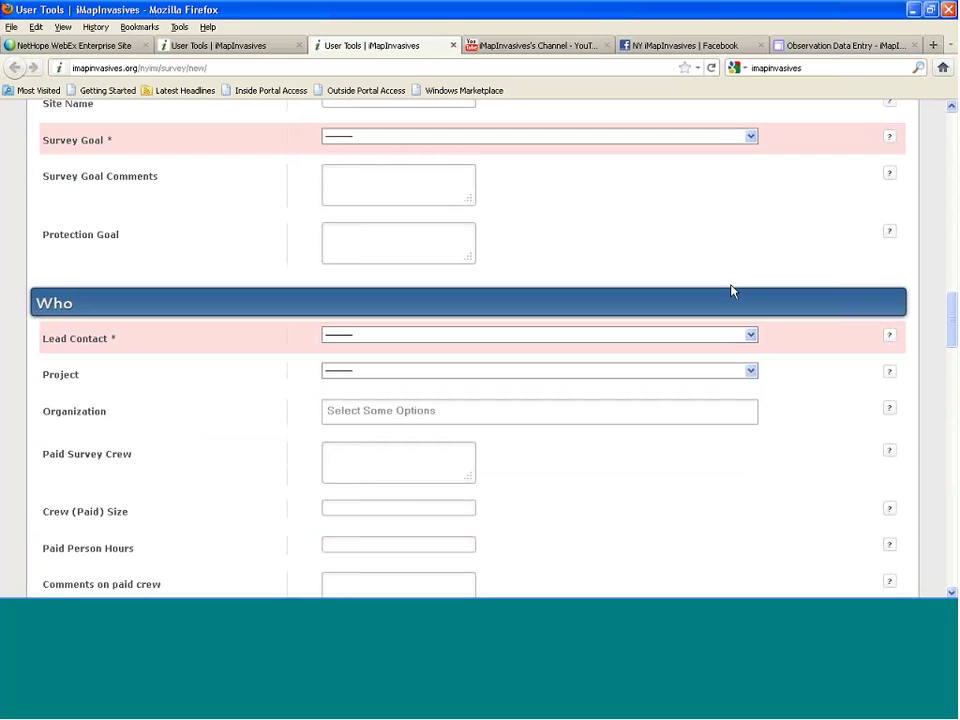
scroll(730, 290, up, 13)
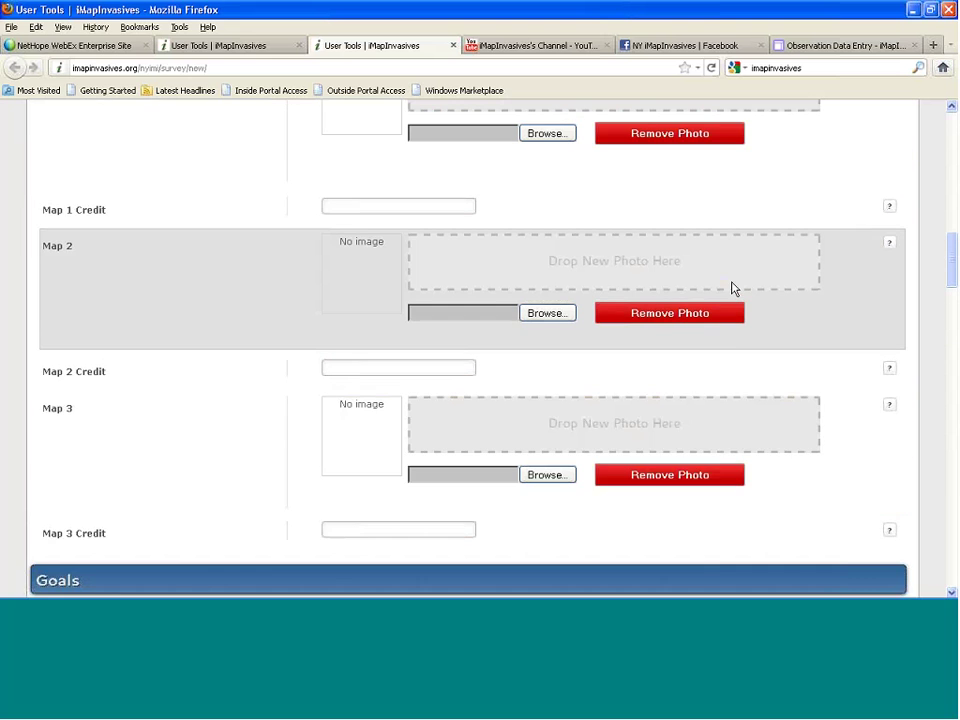
Draw a four-sided survey area polygon of about 9,324,415 square meters just north of Webster Hill State Forest
scroll(731, 288, up, 12)
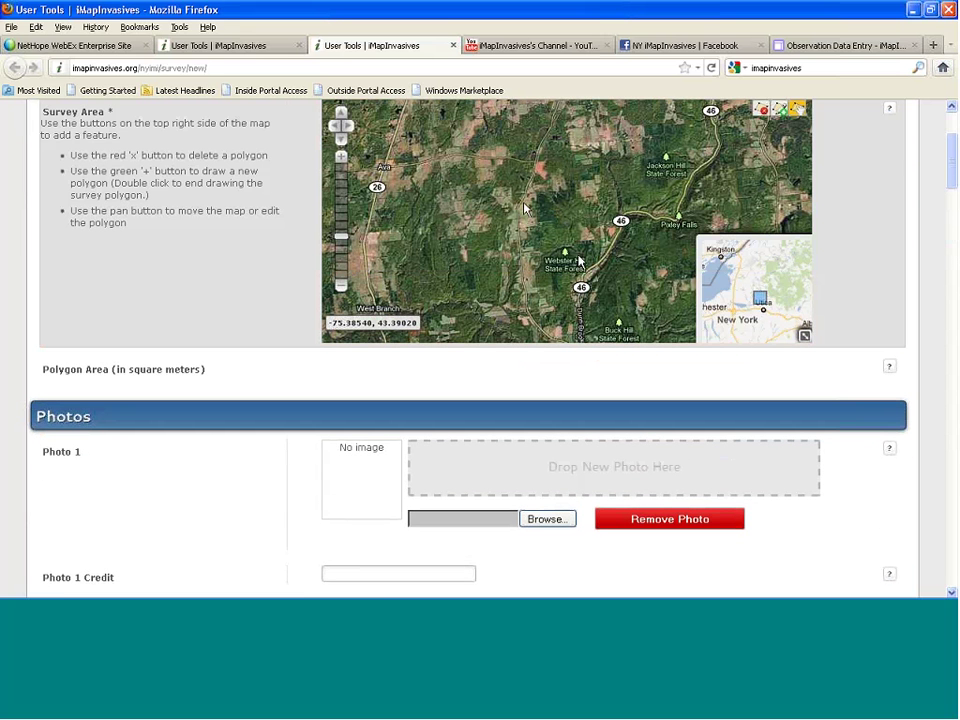
click(779, 108)
click(503, 176)
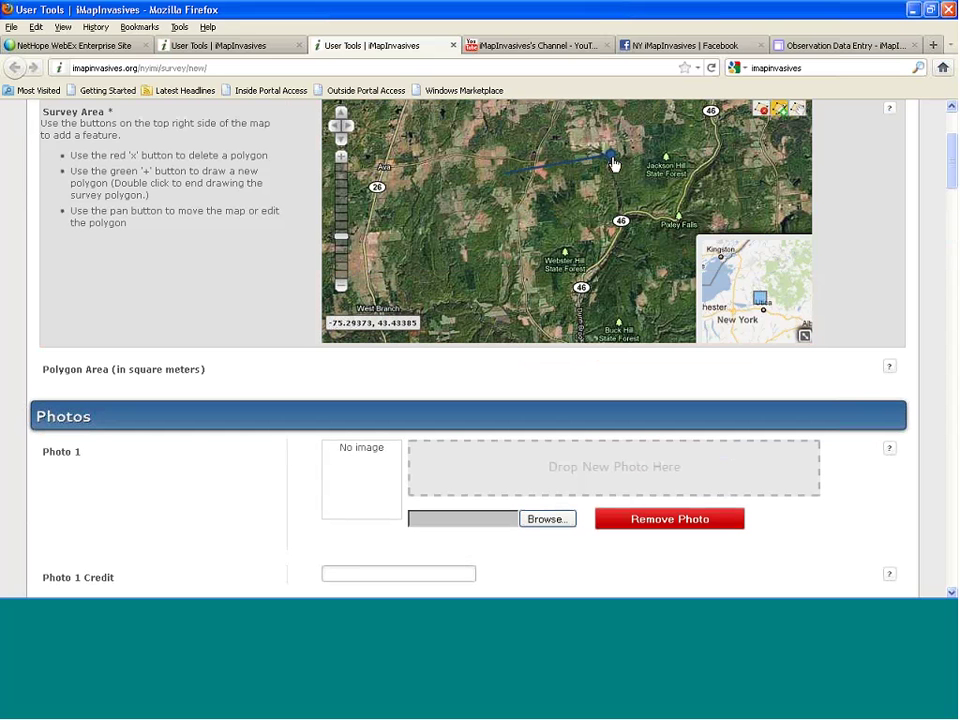
click(608, 155)
click(609, 228)
double_click(501, 230)
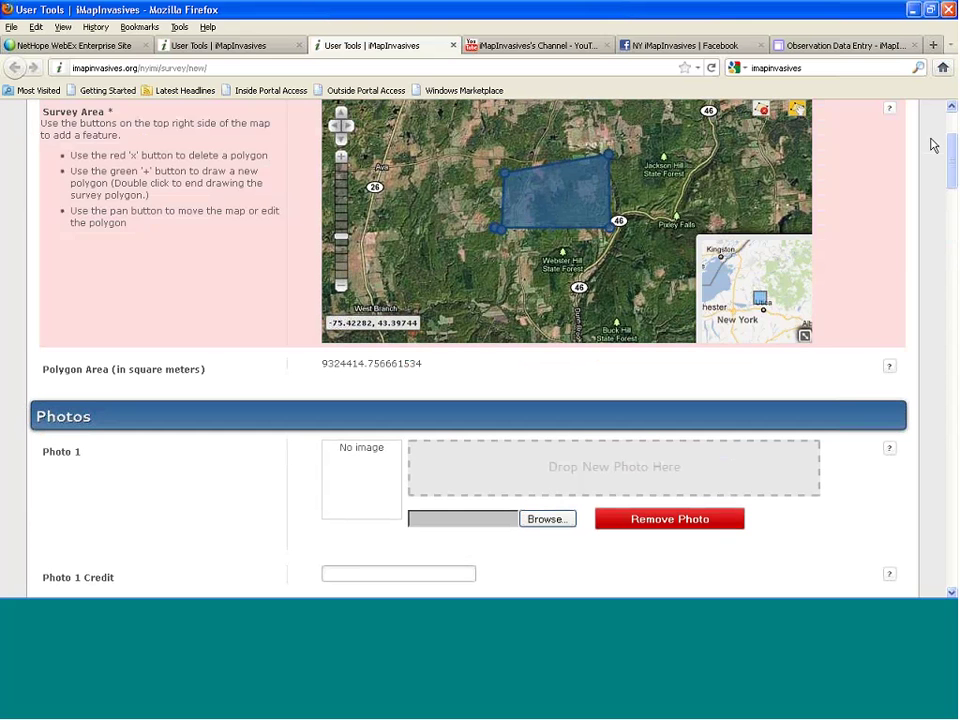
Set the survey type to Cerceris Wasp and review its detail fields, from Supervisor through Cerceris comments
drag(955, 157, 930, 311)
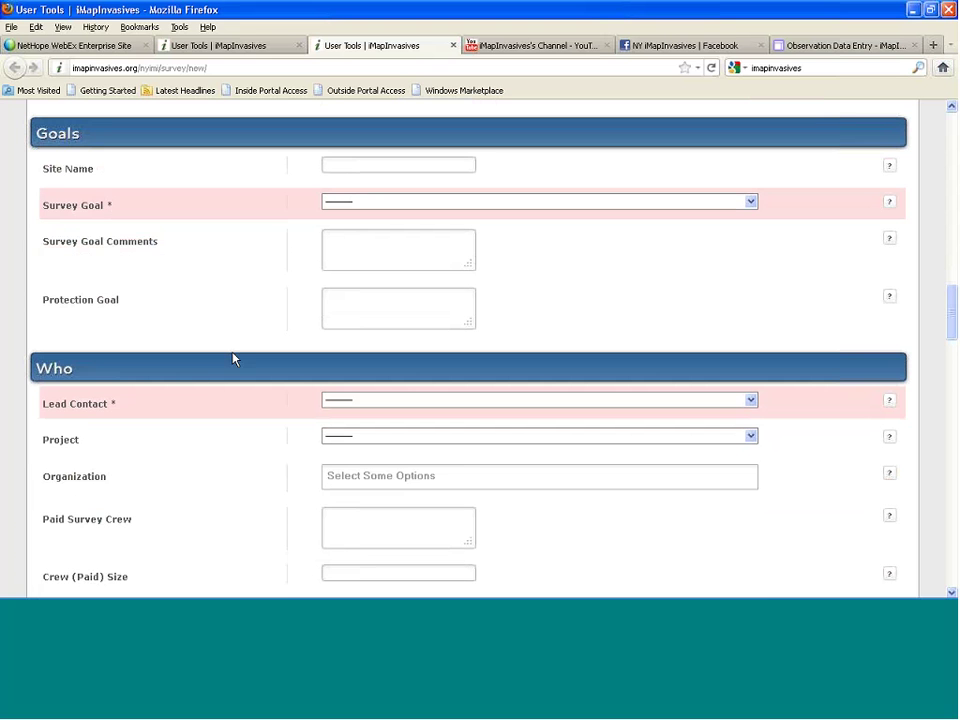
scroll(208, 376, down, 6)
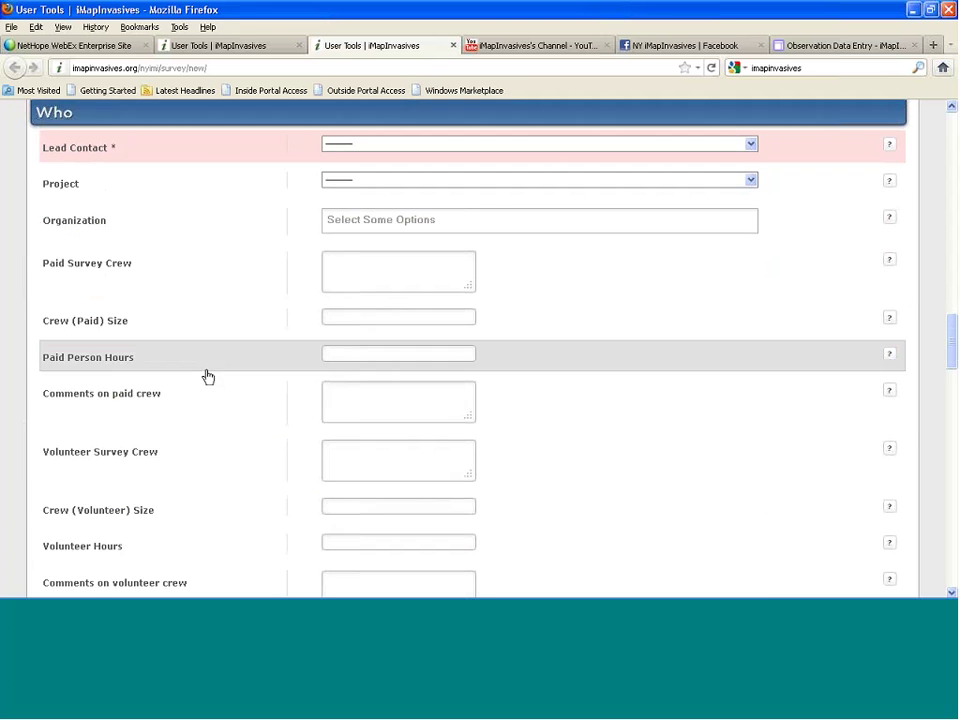
scroll(208, 374, down, 15)
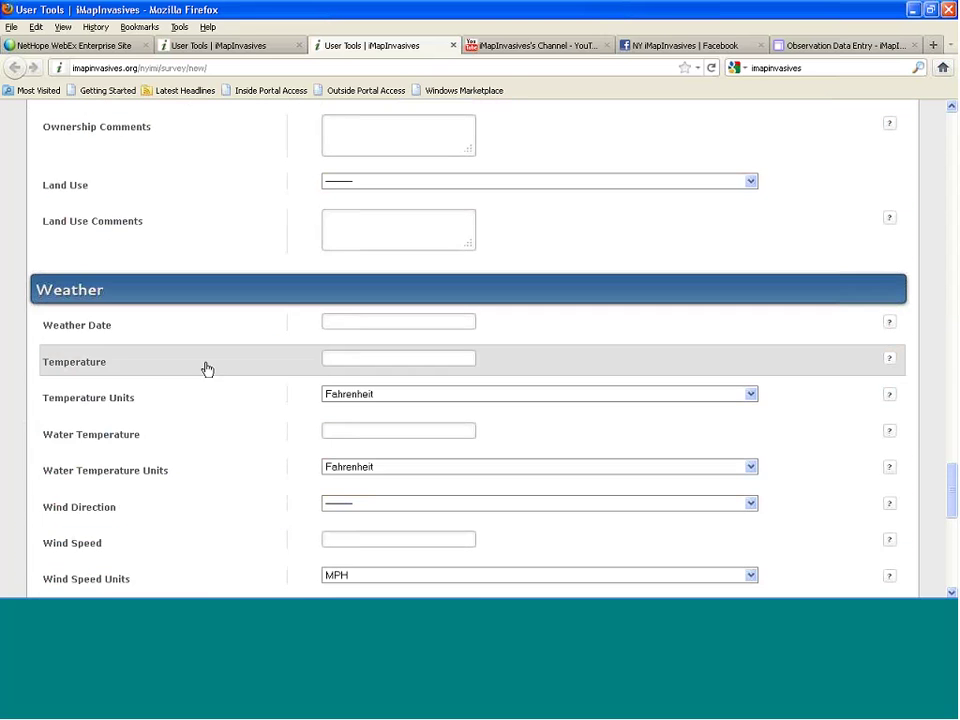
scroll(208, 370, down, 10)
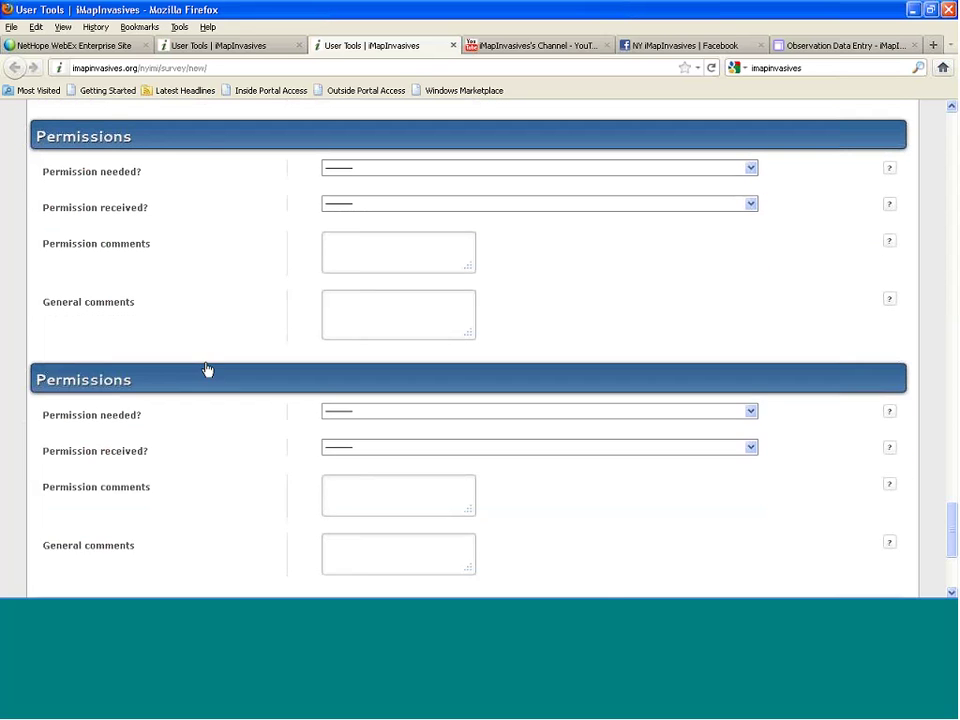
click(480, 402)
click(372, 440)
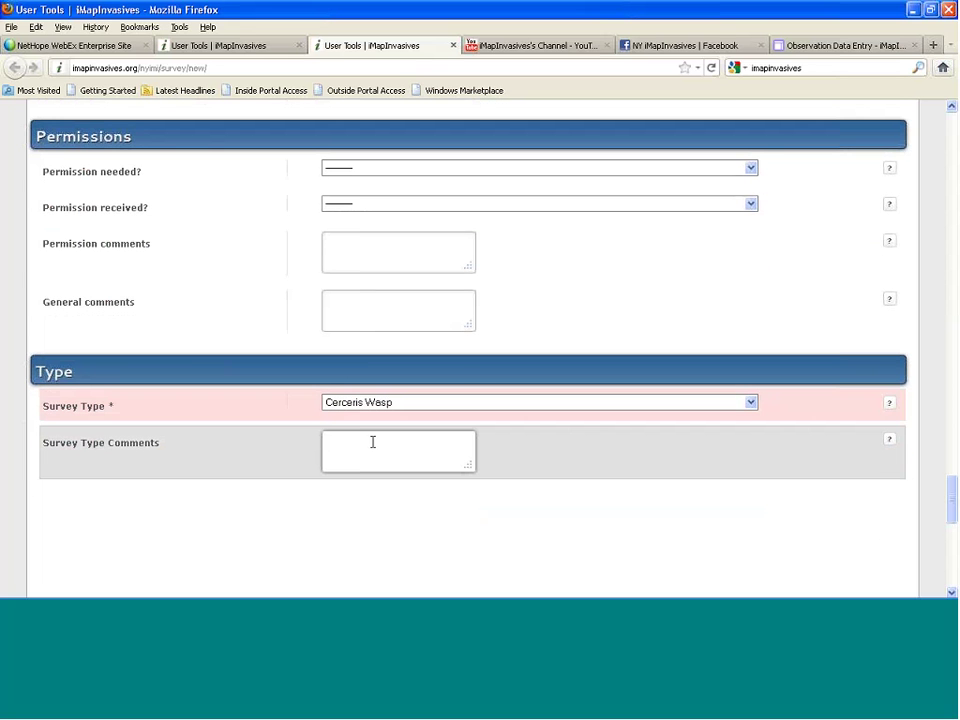
scroll(512, 450, down, 7)
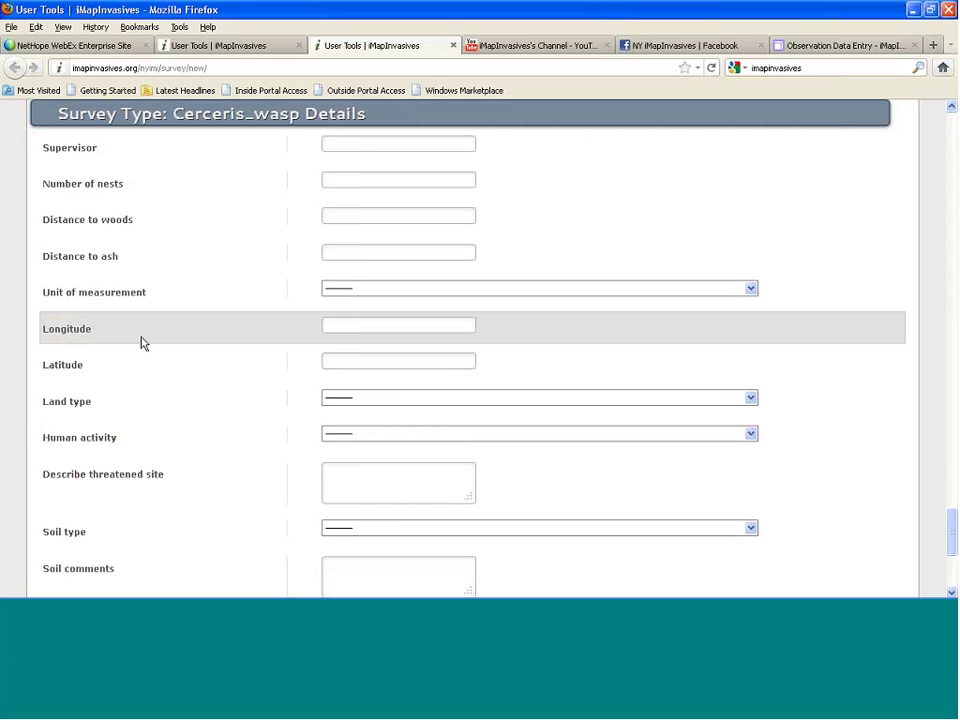
scroll(141, 343, down, 3)
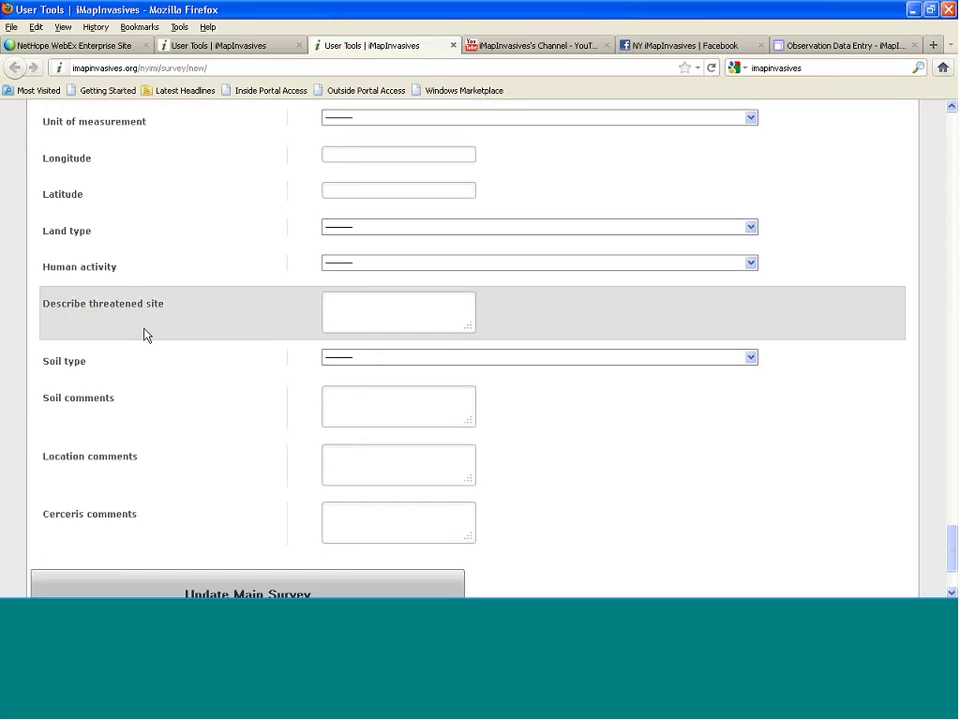
scroll(144, 335, up, 13)
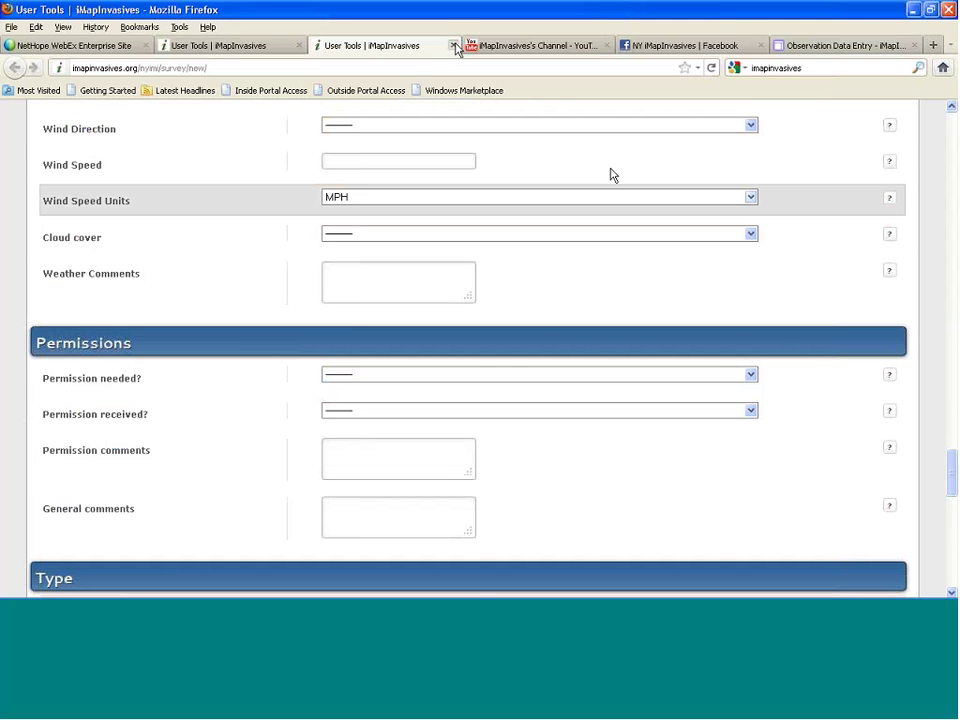
Open a new treatment form in place of the survey and check its treatment types, leaving the field empty
key(ctrl+Page_Up)
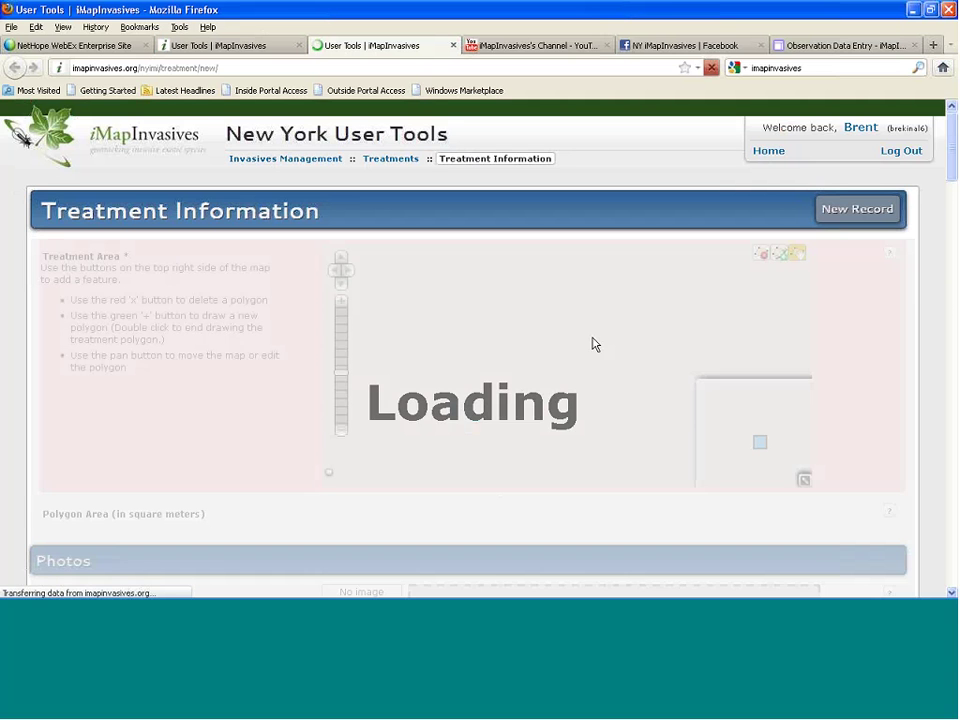
drag(948, 160, 950, 535)
click(428, 403)
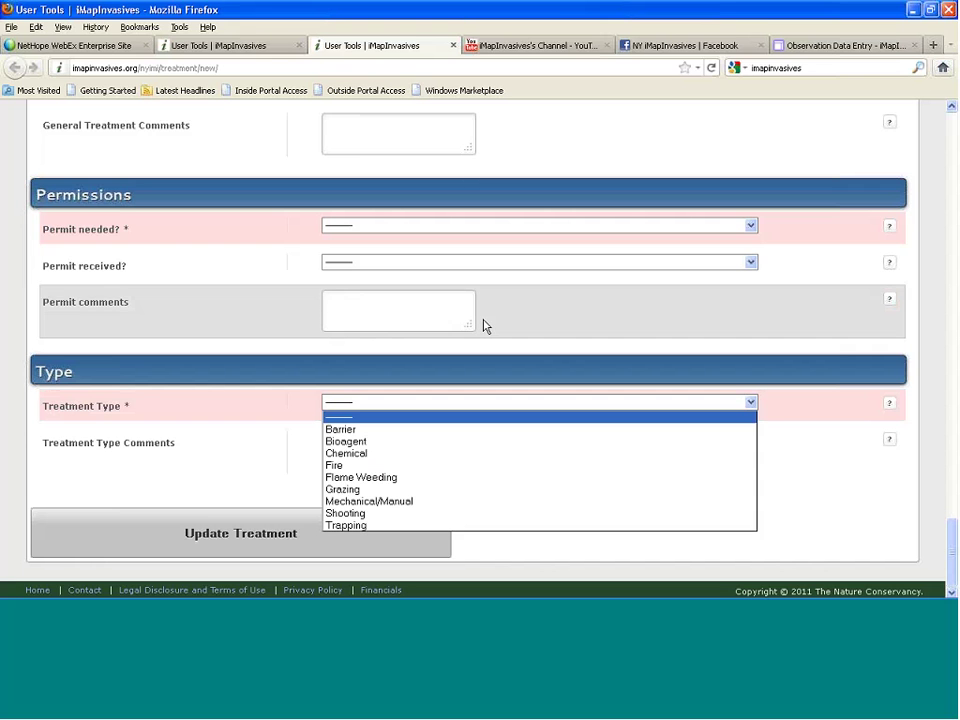
scroll(486, 332, up, 2)
scroll(259, 182, up, 3)
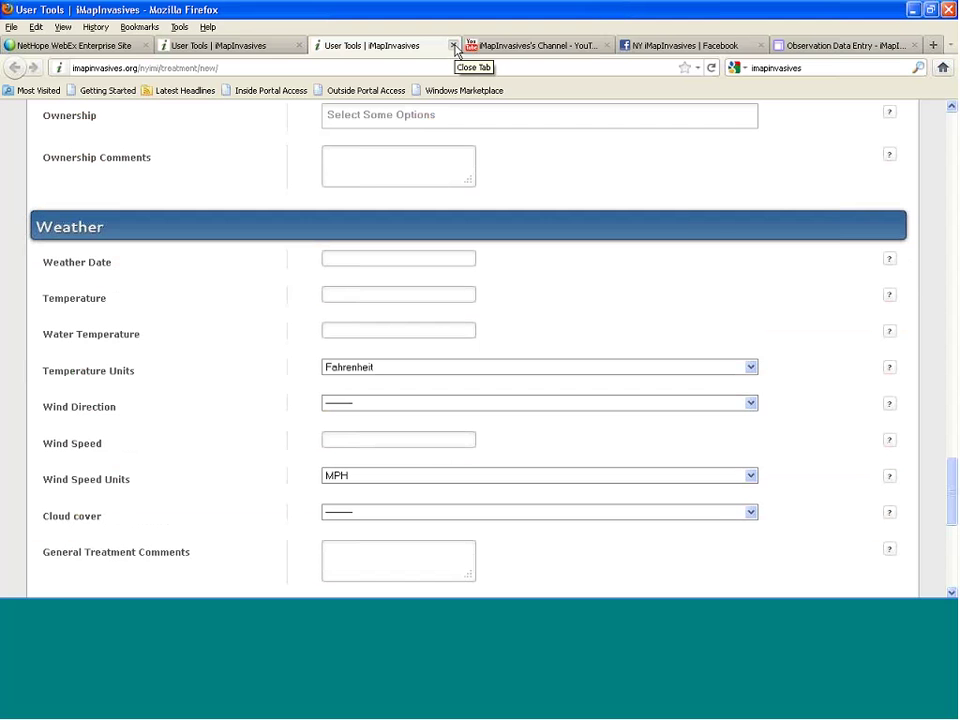
Return to the user tools home page, open a custom observation query, and check the Data Set choices
click(262, 46)
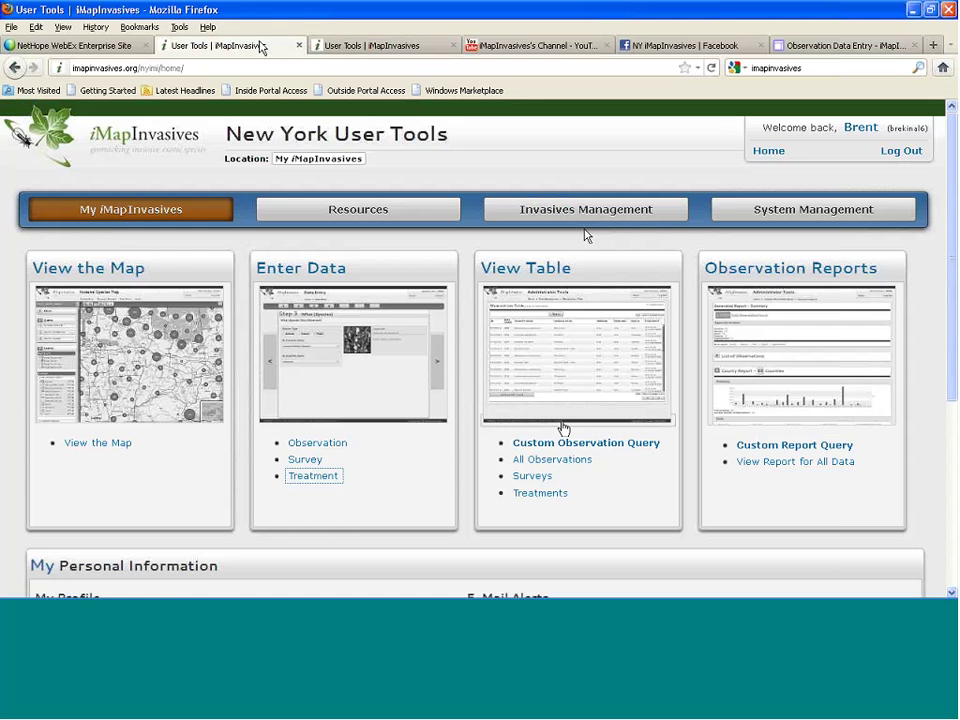
click(586, 442)
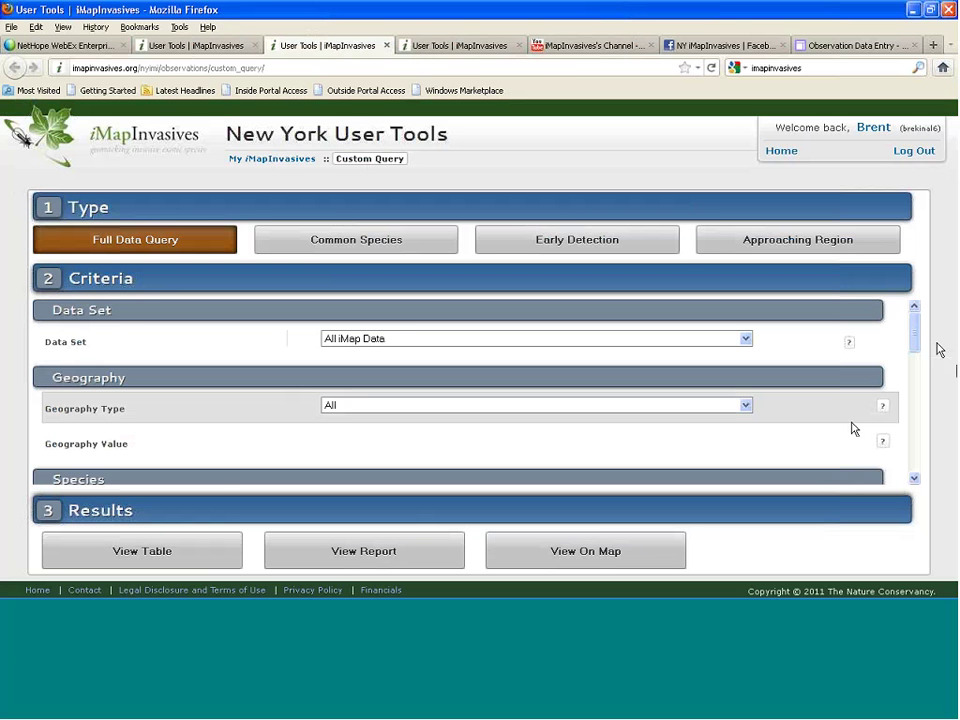
click(348, 341)
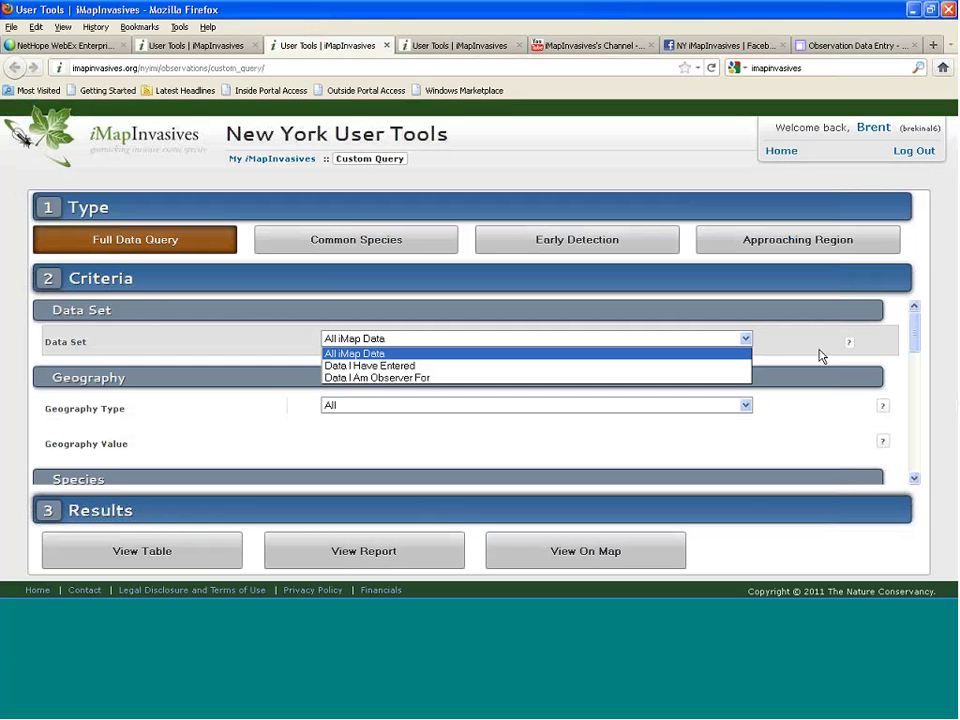
click(876, 360)
Check the query's Geography Type choices, keeping All for geography and All iMap Data for the data set
click(397, 406)
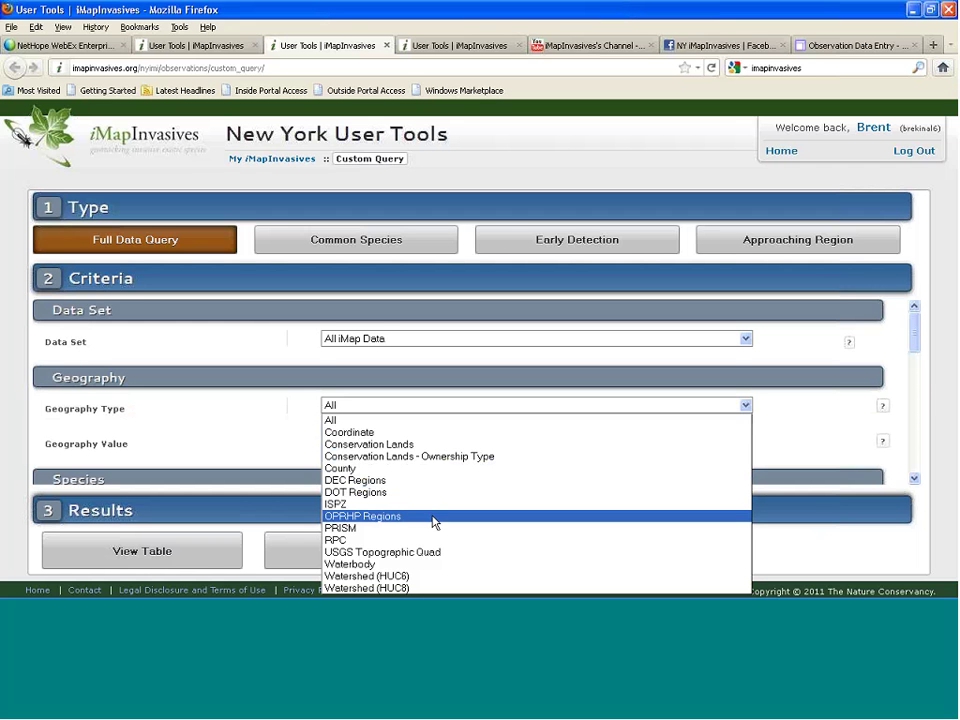
click(912, 336)
scroll(916, 345, down, 2)
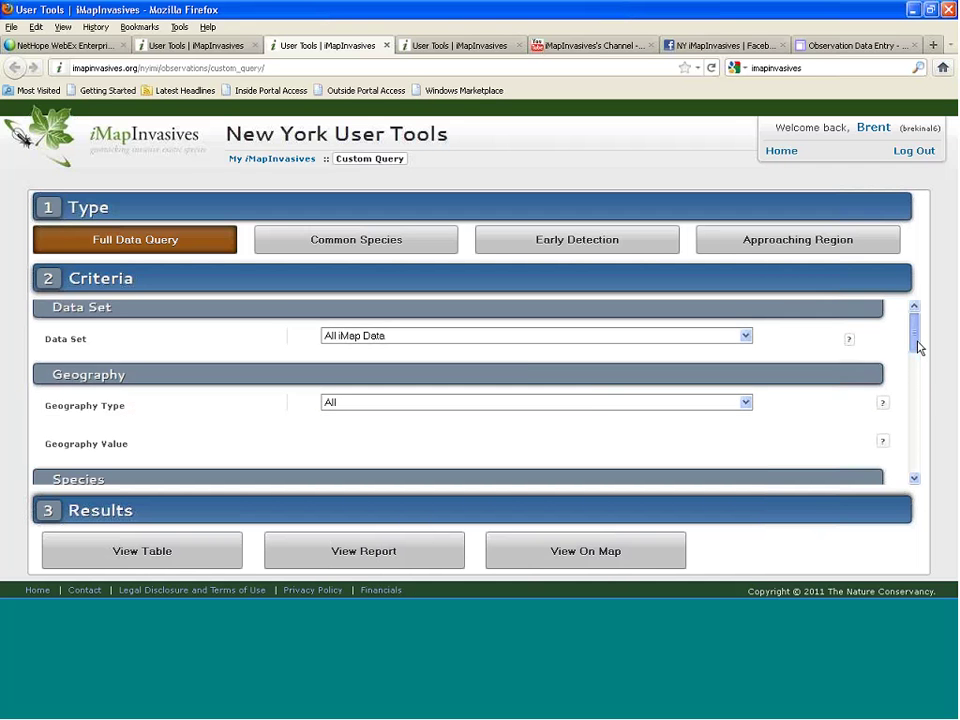
scroll(916, 340, up, 2)
click(591, 340)
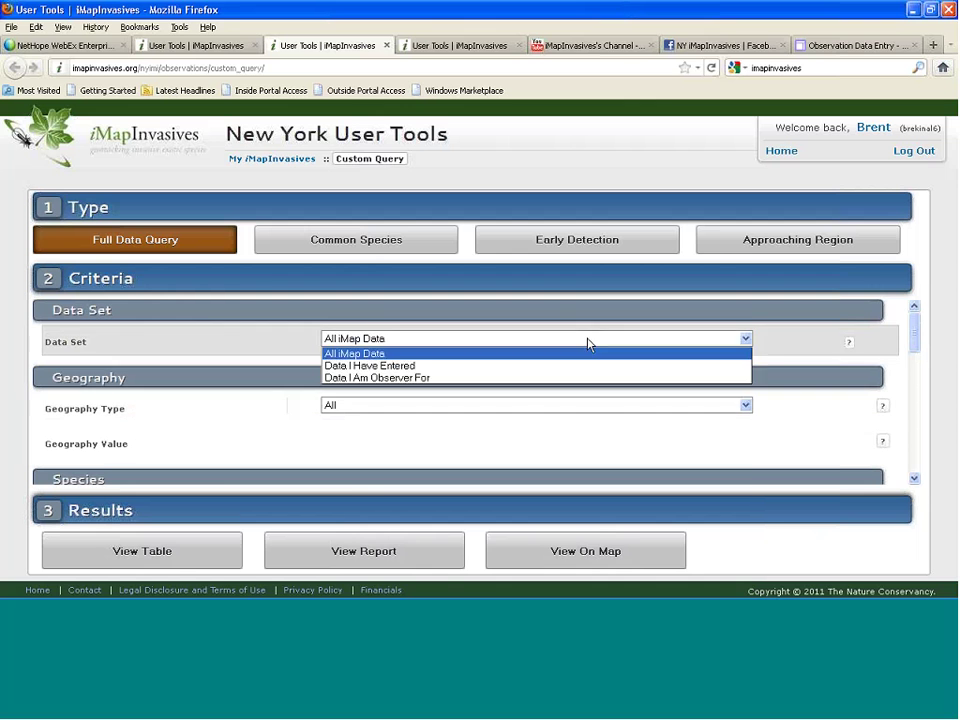
click(574, 356)
click(523, 405)
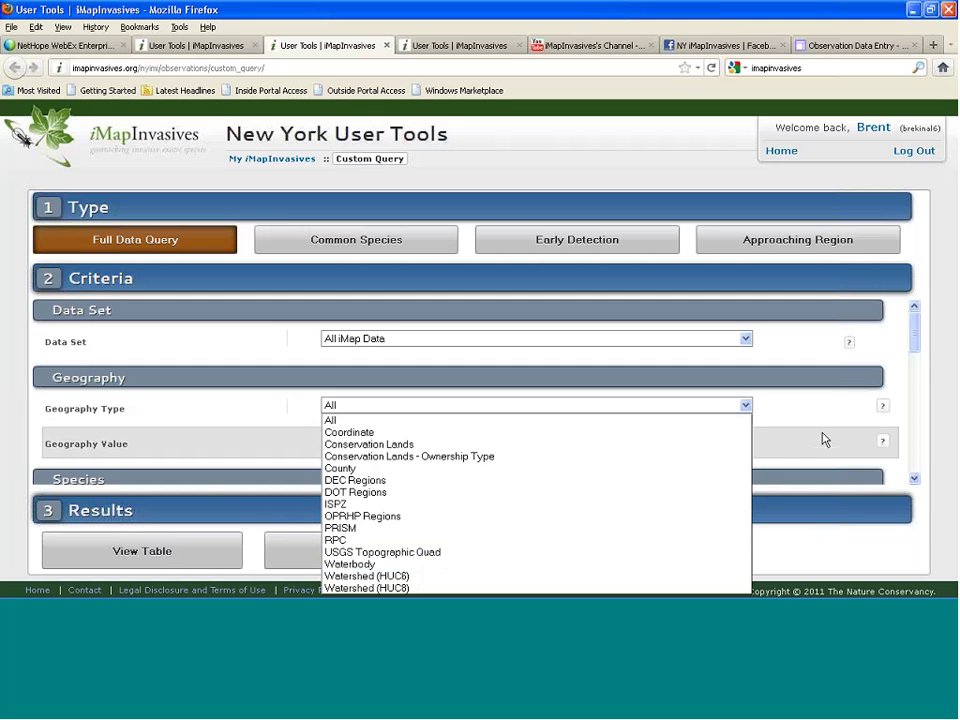
click(916, 347)
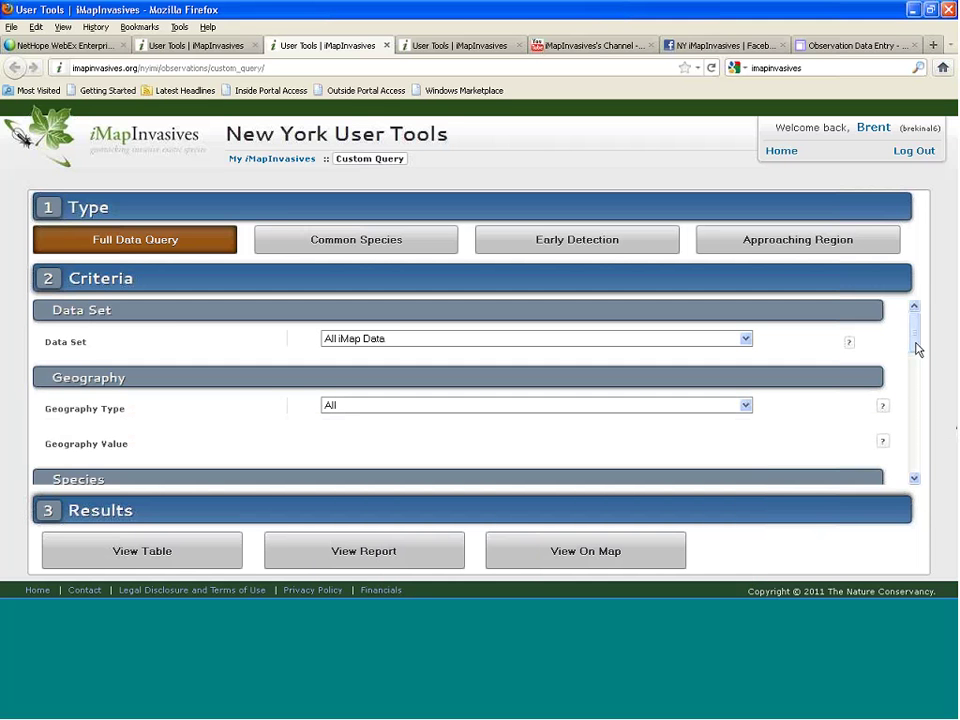
Review the query's species criteria and check the Species Type choices, keeping All
click(913, 479)
click(913, 479)
click(913, 479)
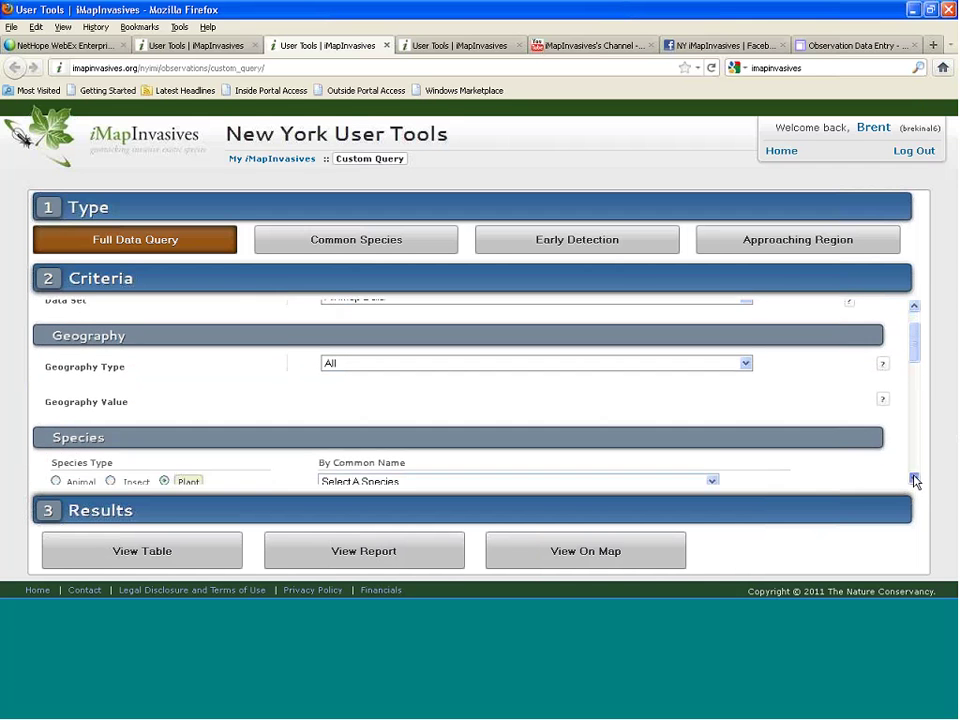
click(913, 479)
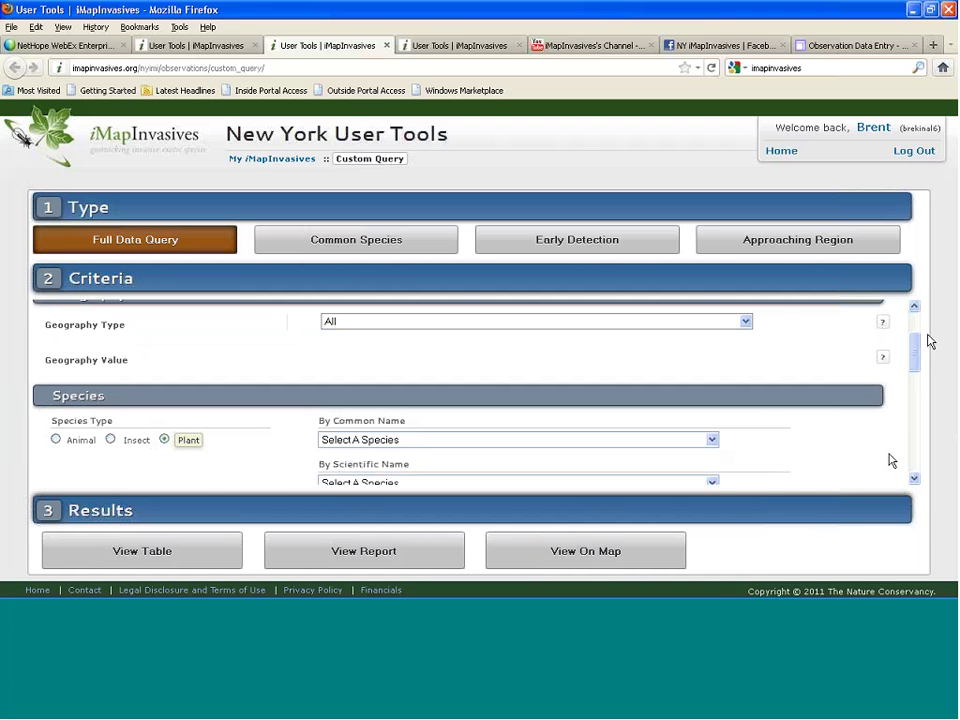
drag(915, 360, 923, 409)
click(745, 388)
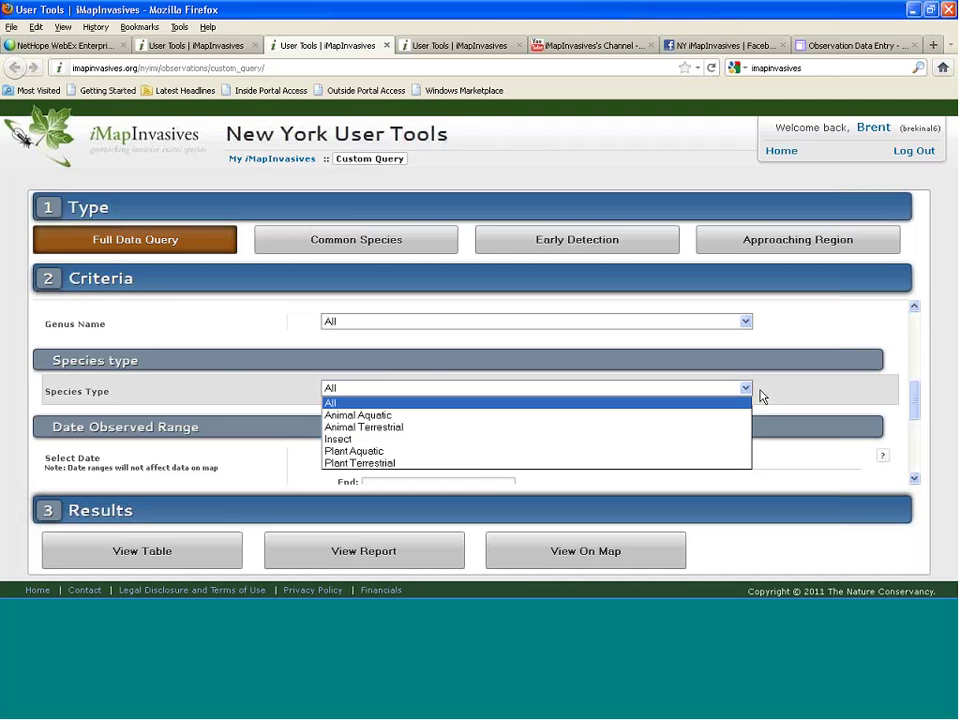
click(761, 396)
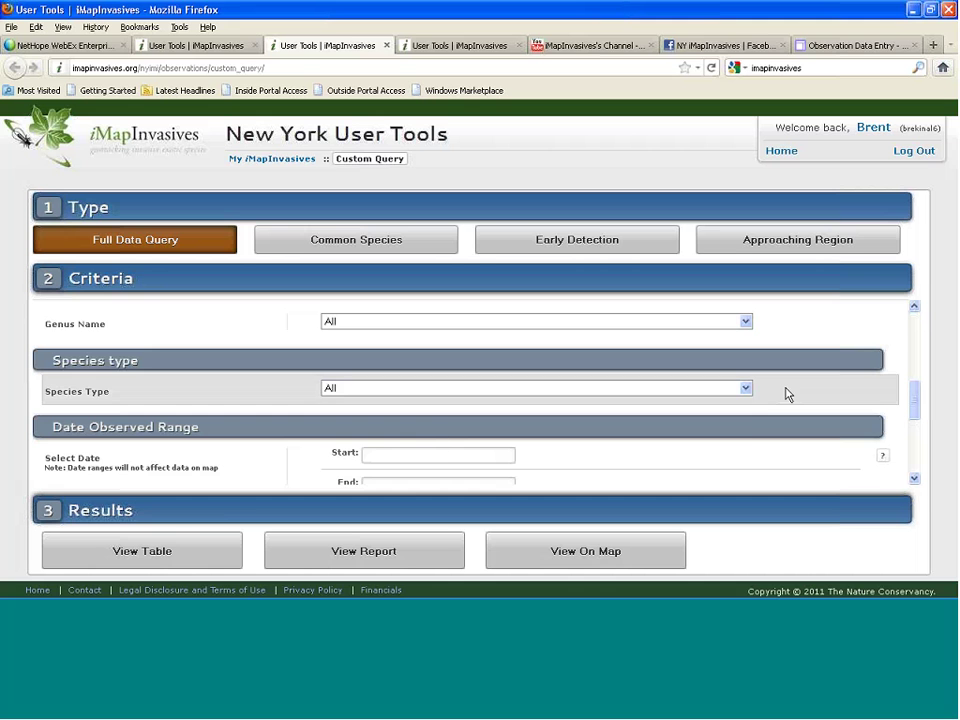
click(750, 394)
click(899, 398)
Review the query's Date Observed Range, Organization, Project and Data Status criteria
scroll(897, 396, down, 1)
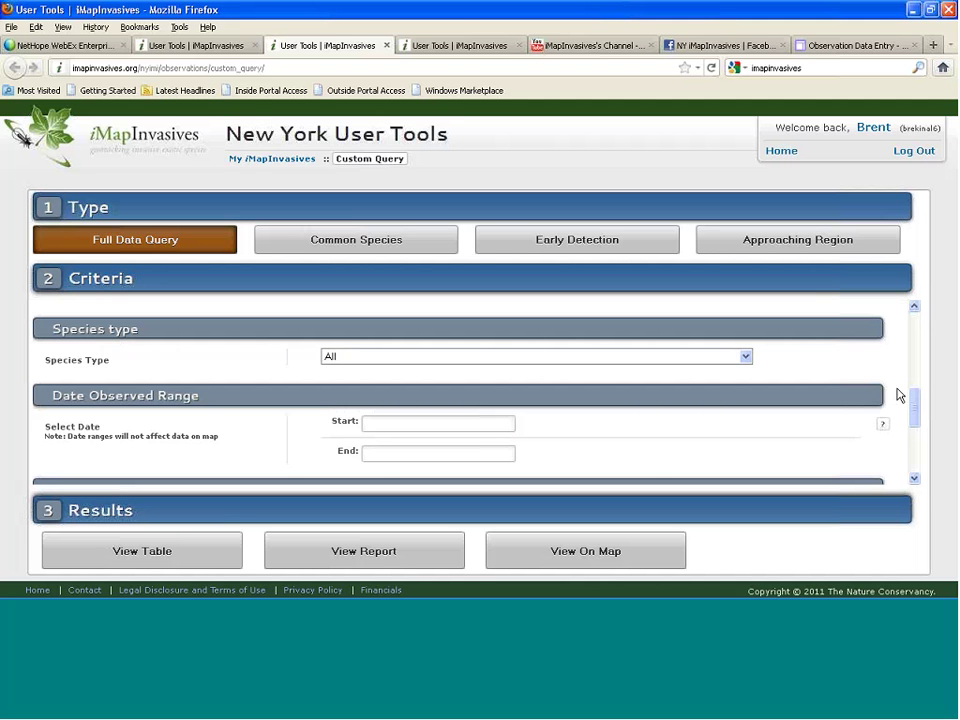
scroll(897, 396, down, 1)
scroll(899, 392, down, 2)
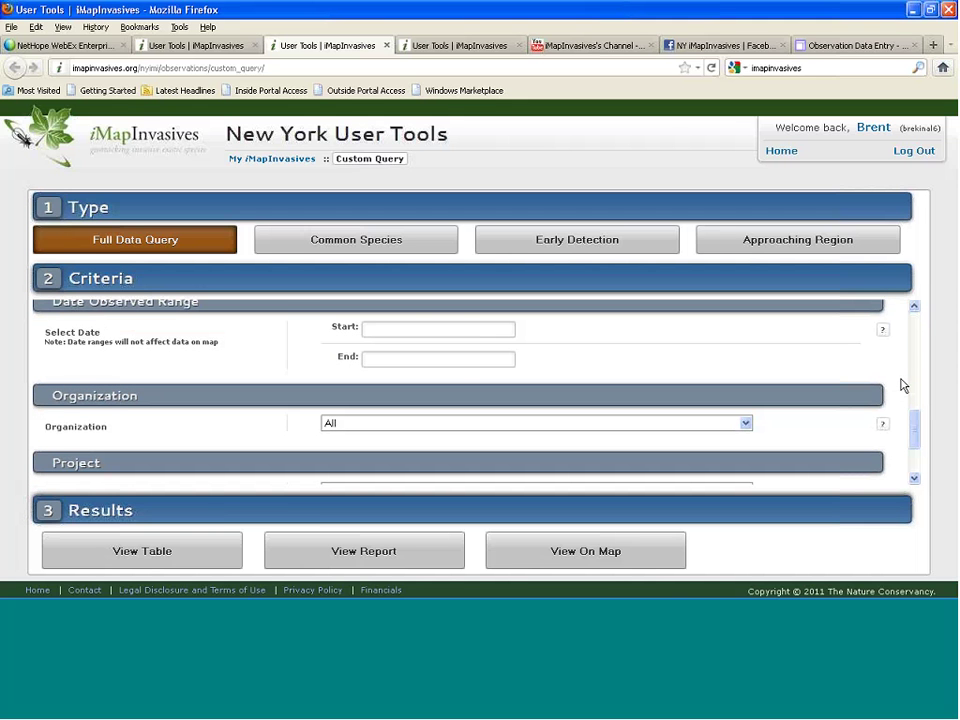
scroll(900, 386, down, 1)
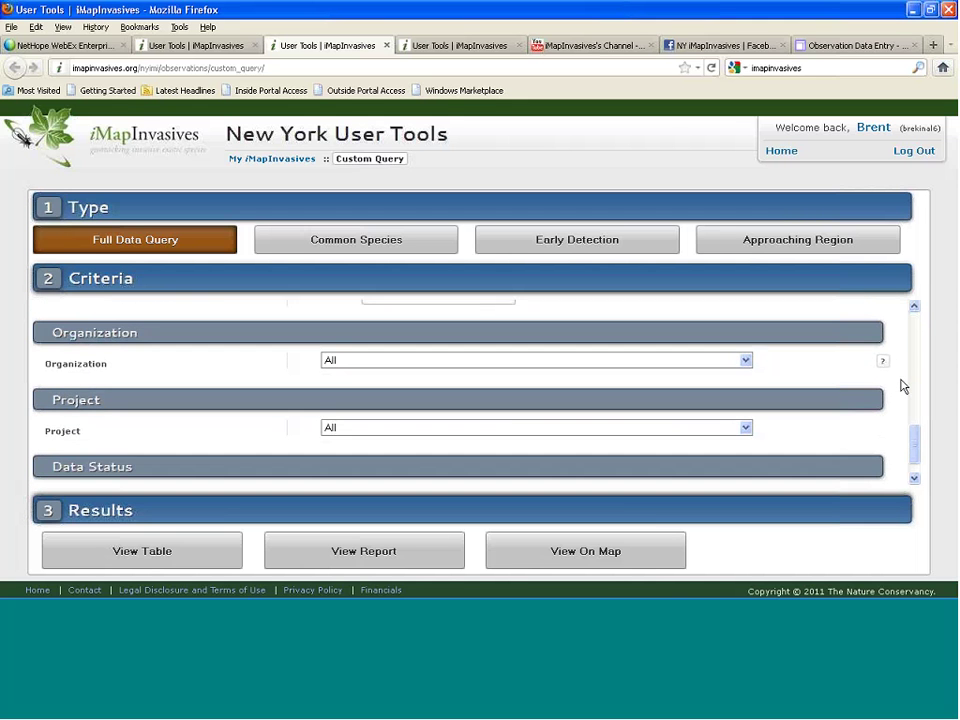
scroll(900, 386, down, 1)
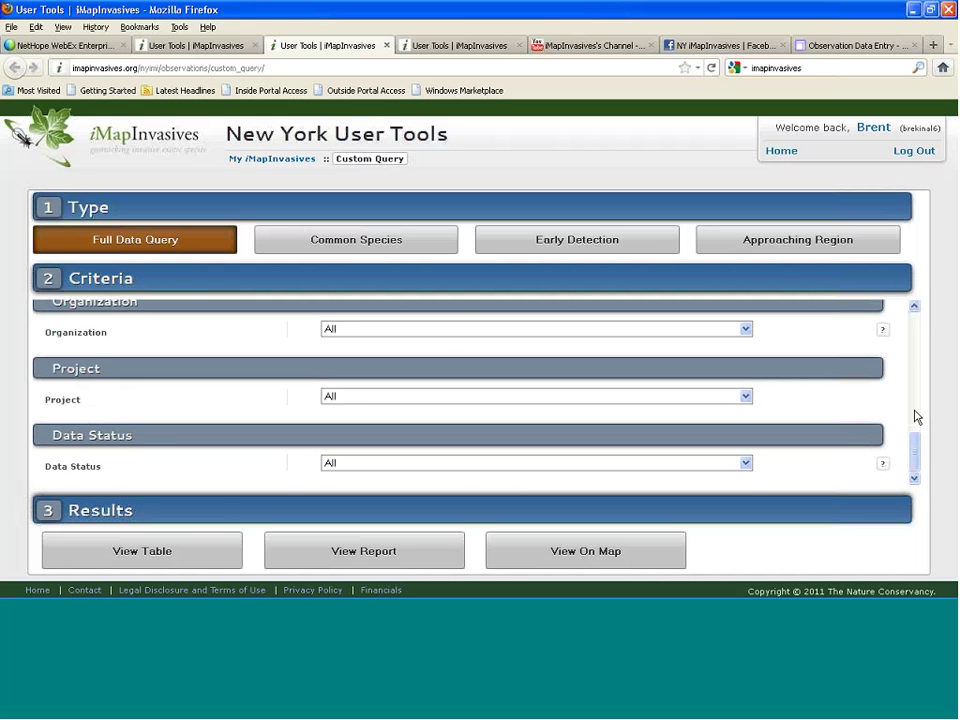
Choose the plant Japanese Knotweed, Japanese Bamboo by common name as the query's species
scroll(471, 388, up, 3)
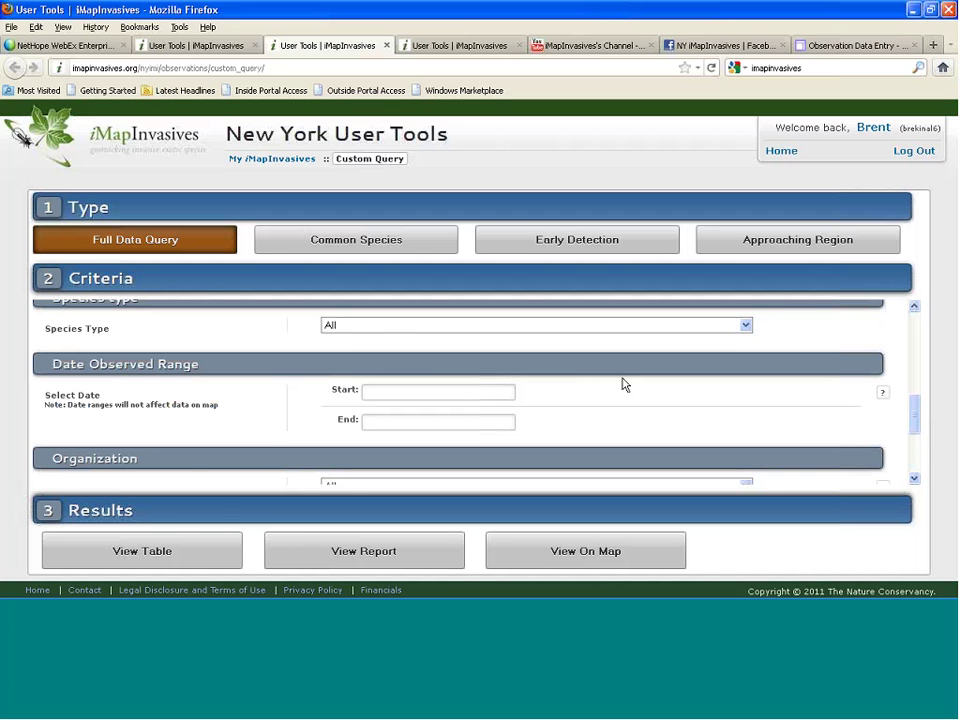
scroll(627, 420, up, 3)
scroll(627, 420, up, 2)
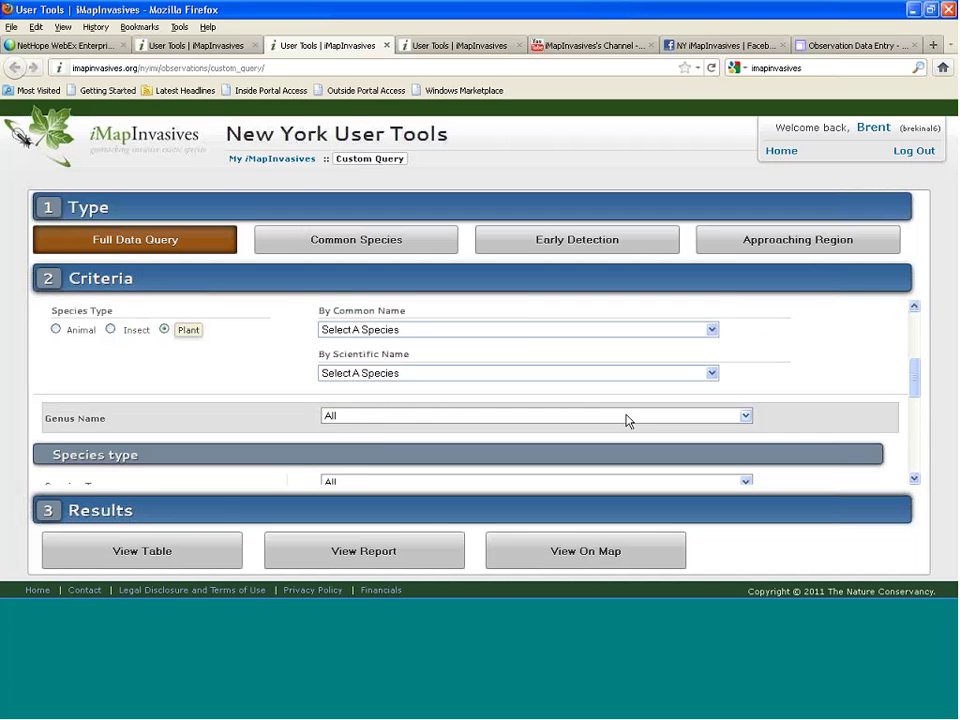
click(446, 329)
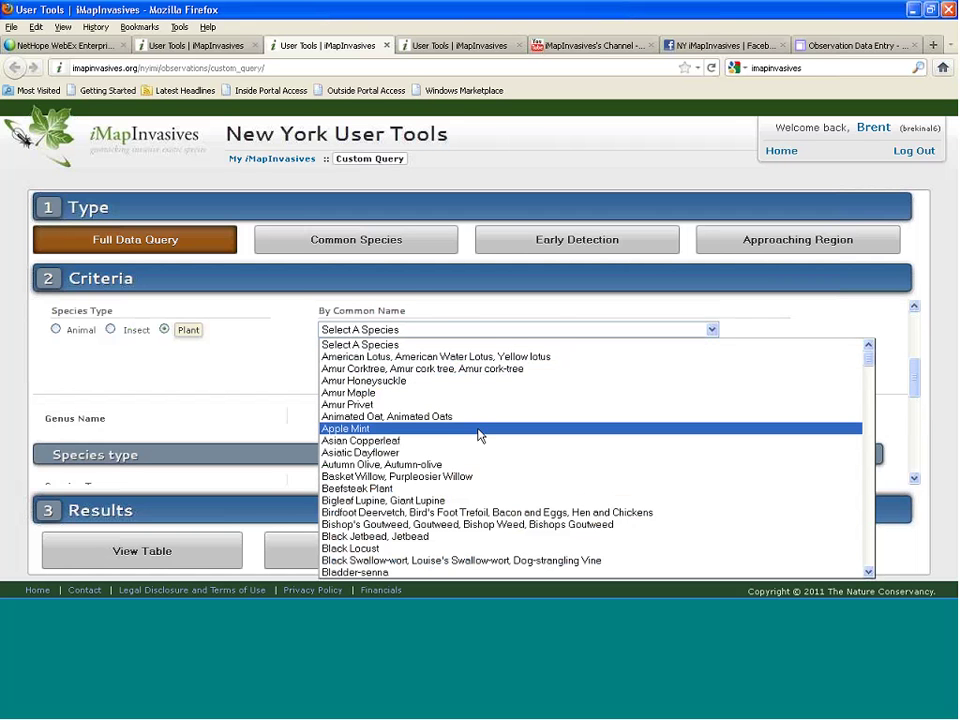
key(j)
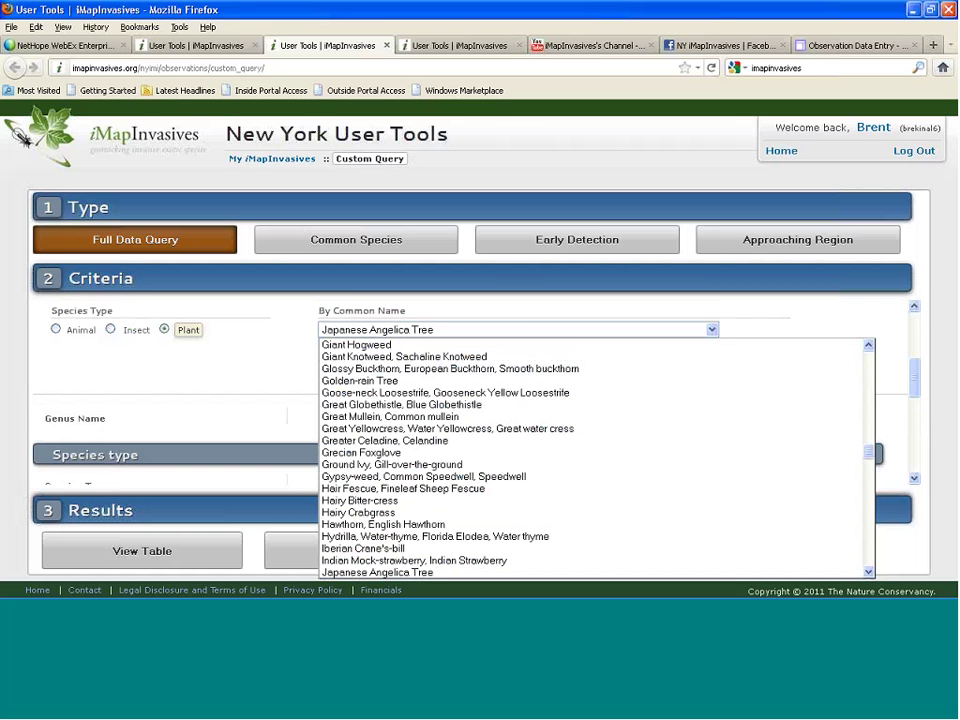
scroll(422, 362, up, 2)
scroll(426, 378, down, 6)
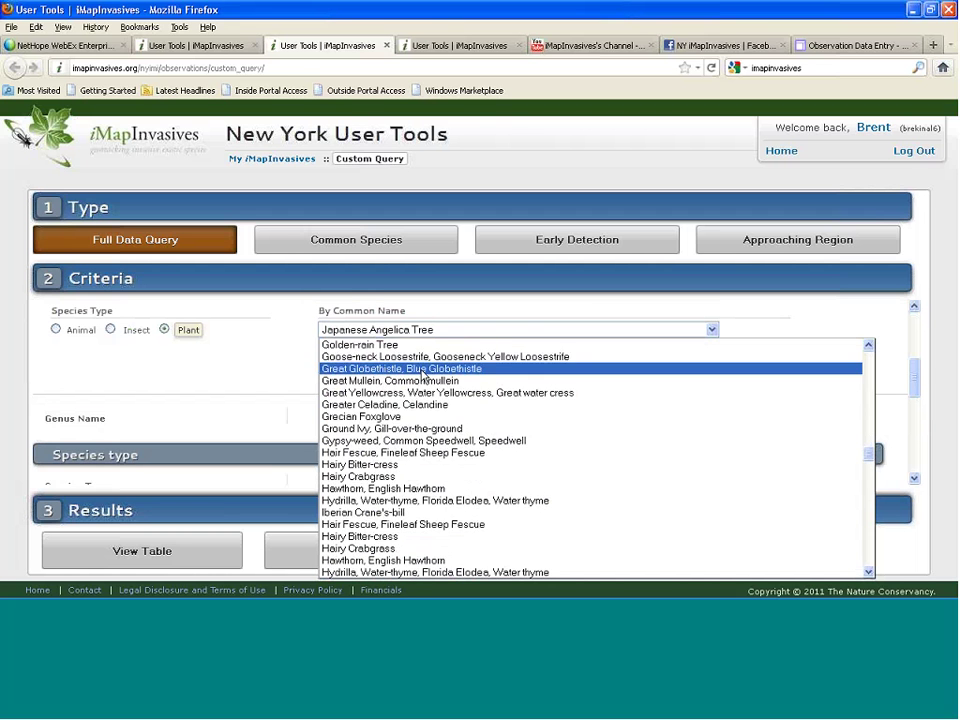
scroll(446, 564, down, 2)
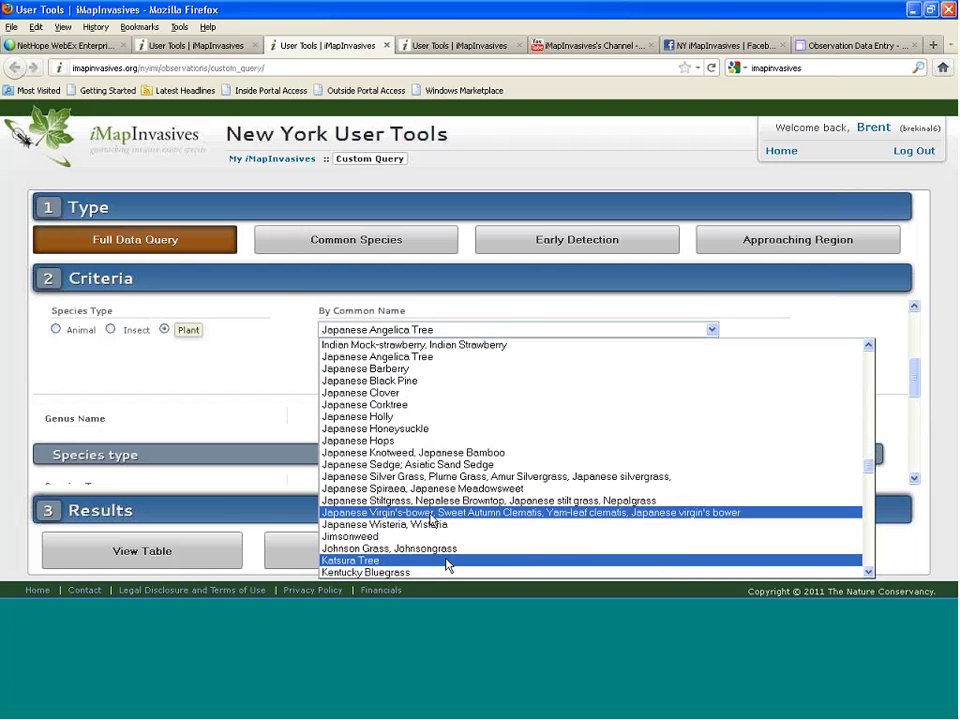
click(441, 453)
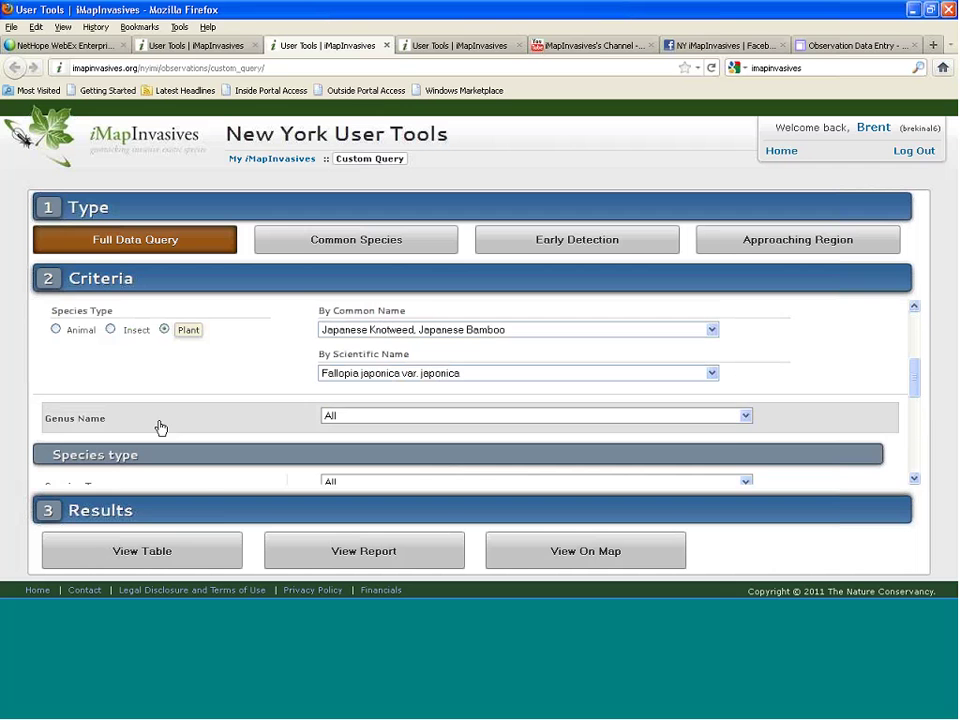
Set the query's Date Observed Range to start 2011-01-01 and end 2011-10-26
scroll(225, 456, down, 2)
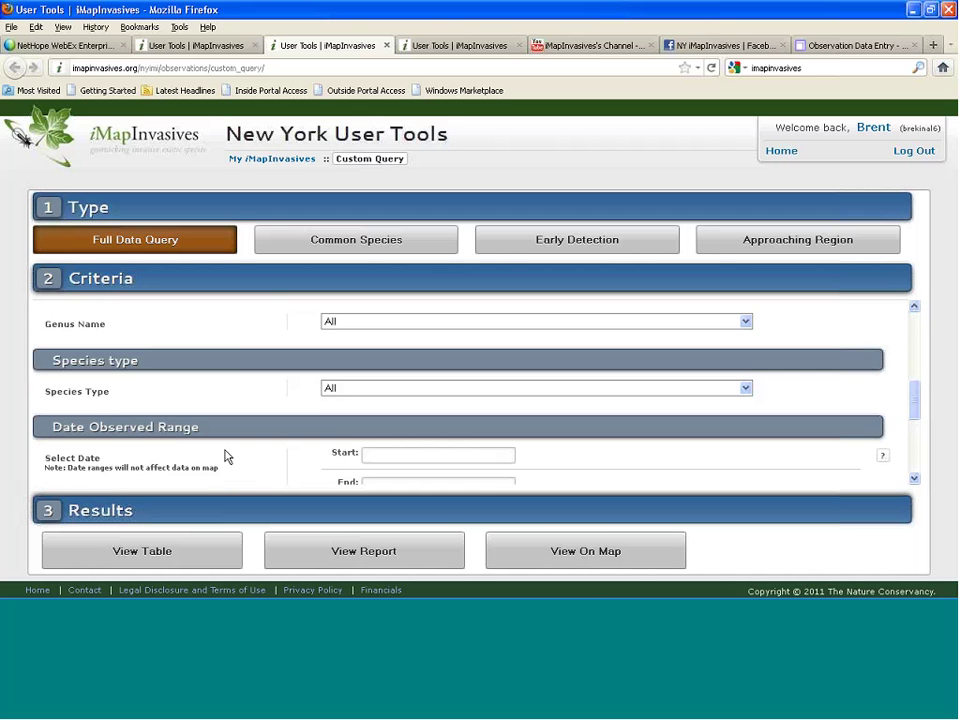
scroll(225, 456, down, 1)
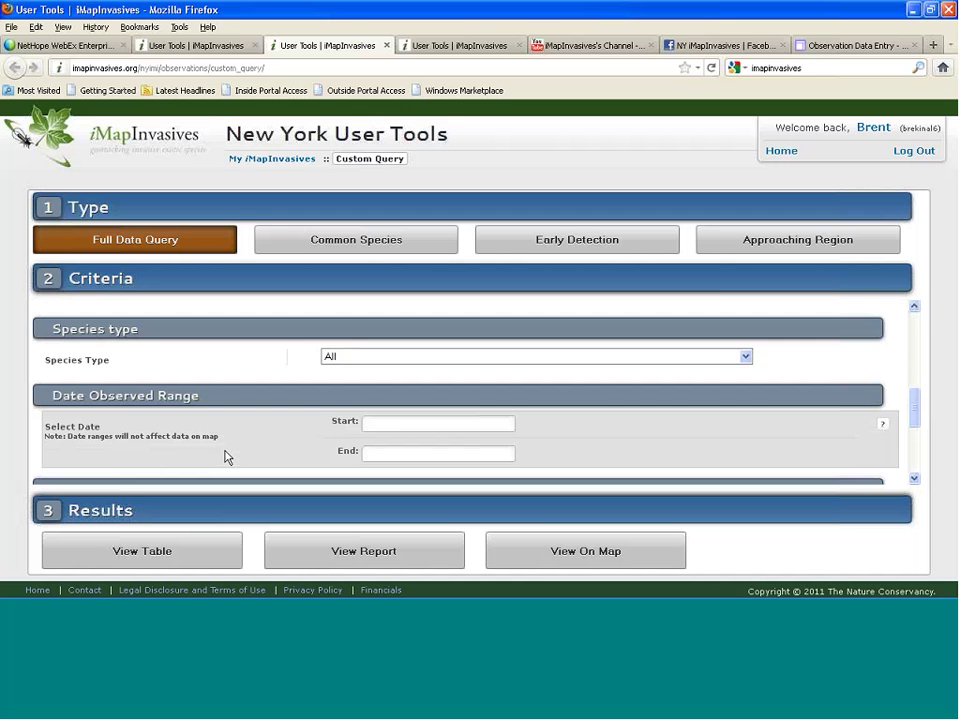
click(392, 422)
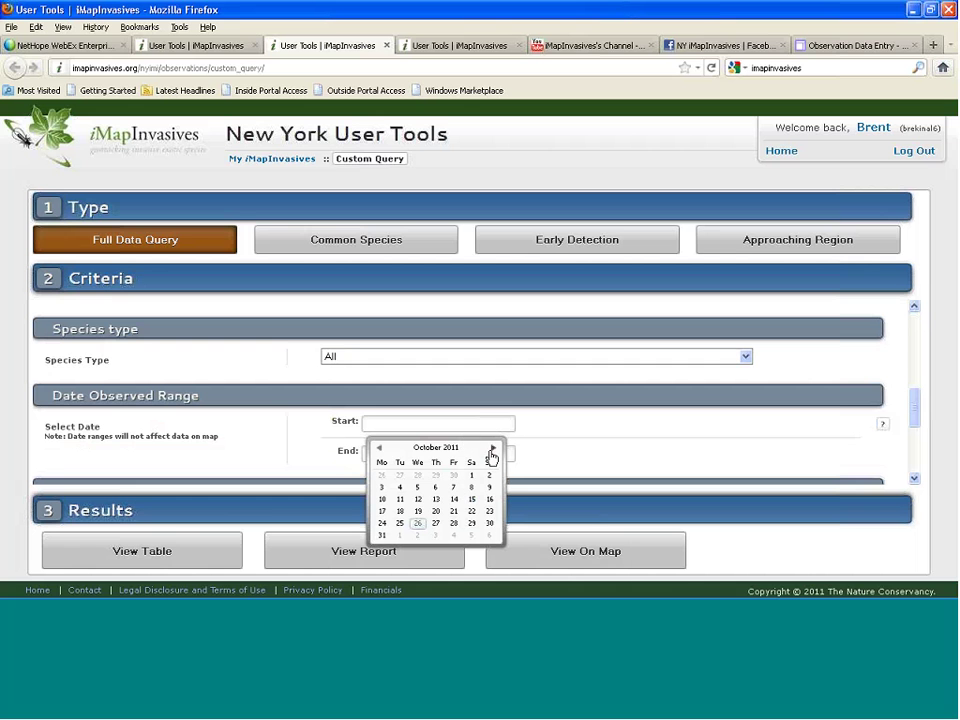
click(435, 451)
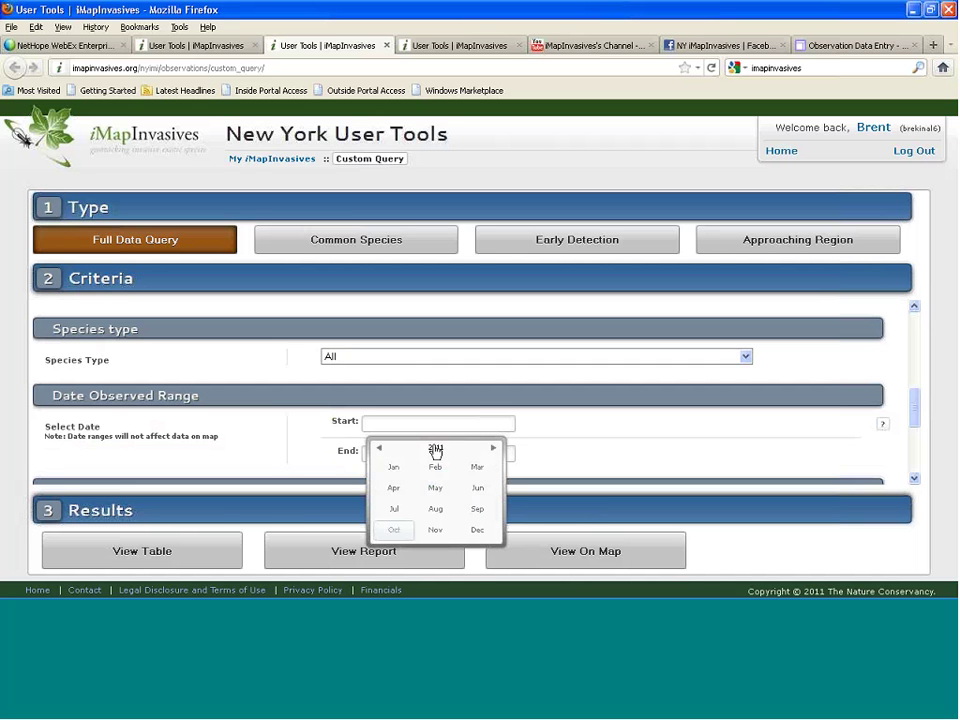
click(399, 477)
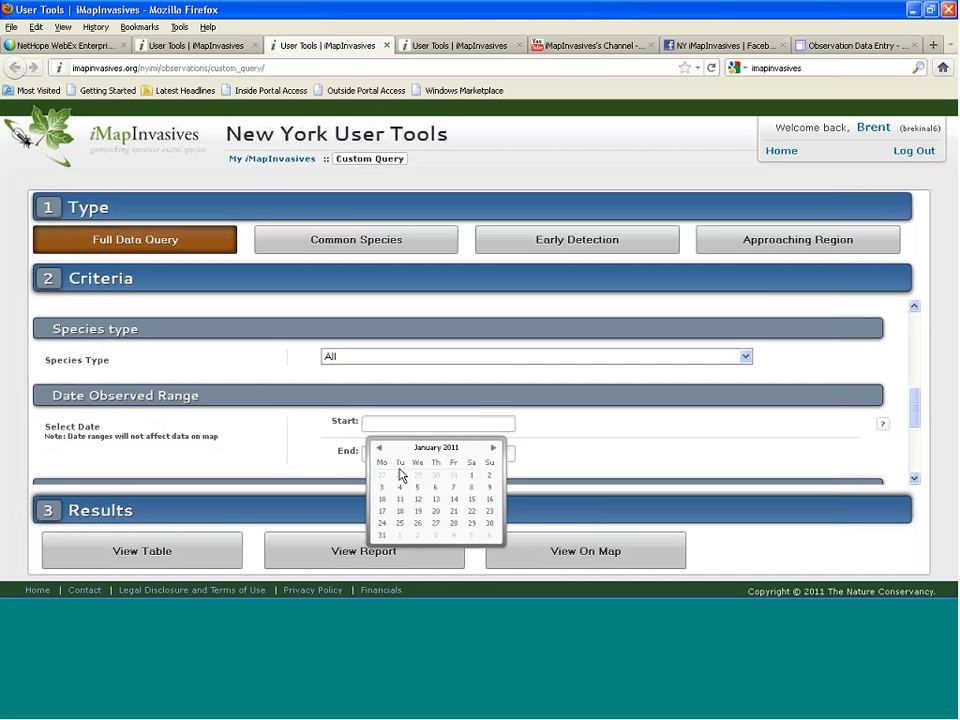
click(471, 476)
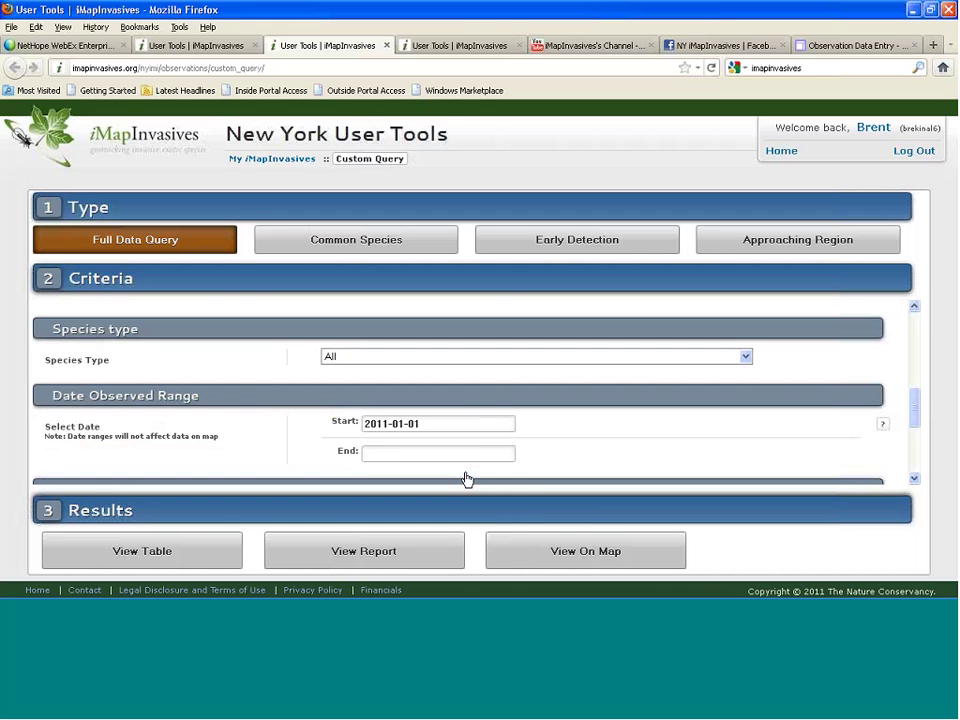
click(399, 454)
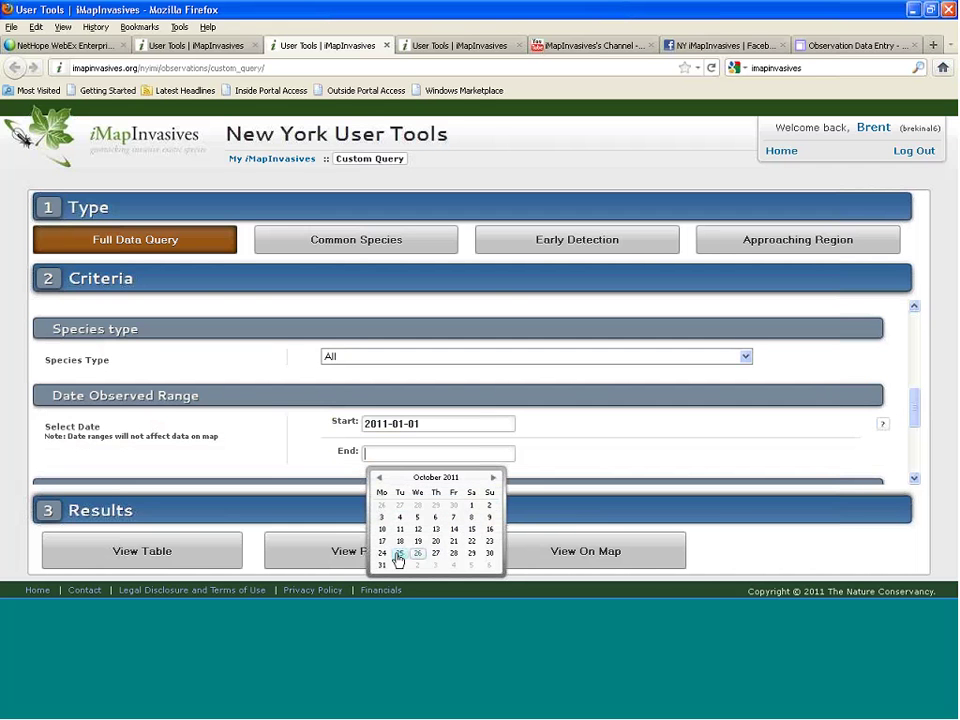
click(419, 554)
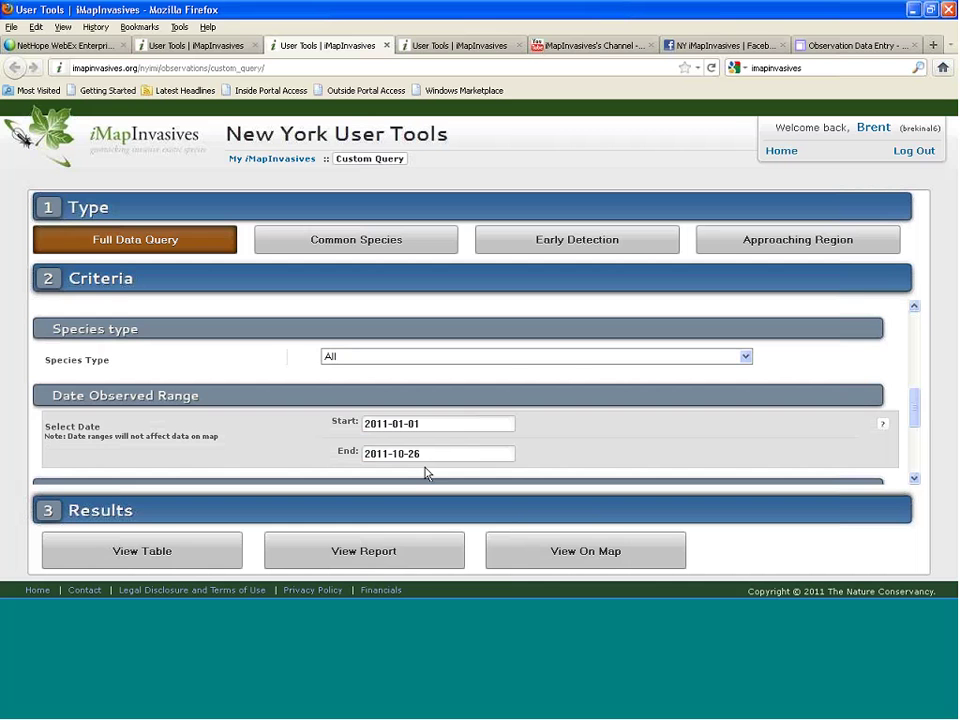
Show the custom query's results on the map
click(645, 453)
scroll(647, 449, down, 1)
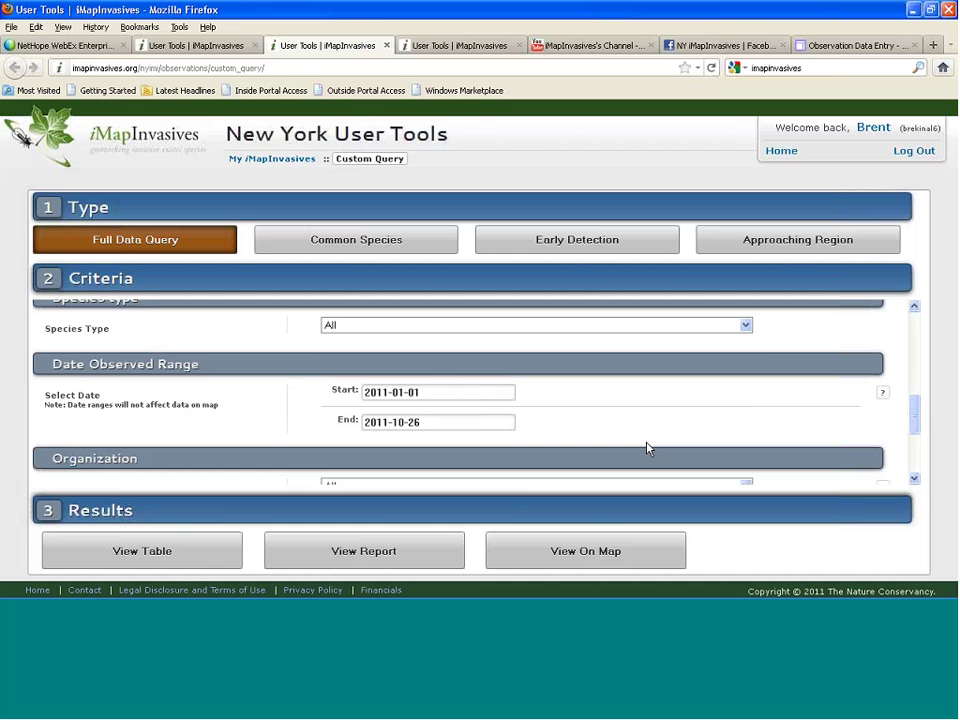
click(530, 553)
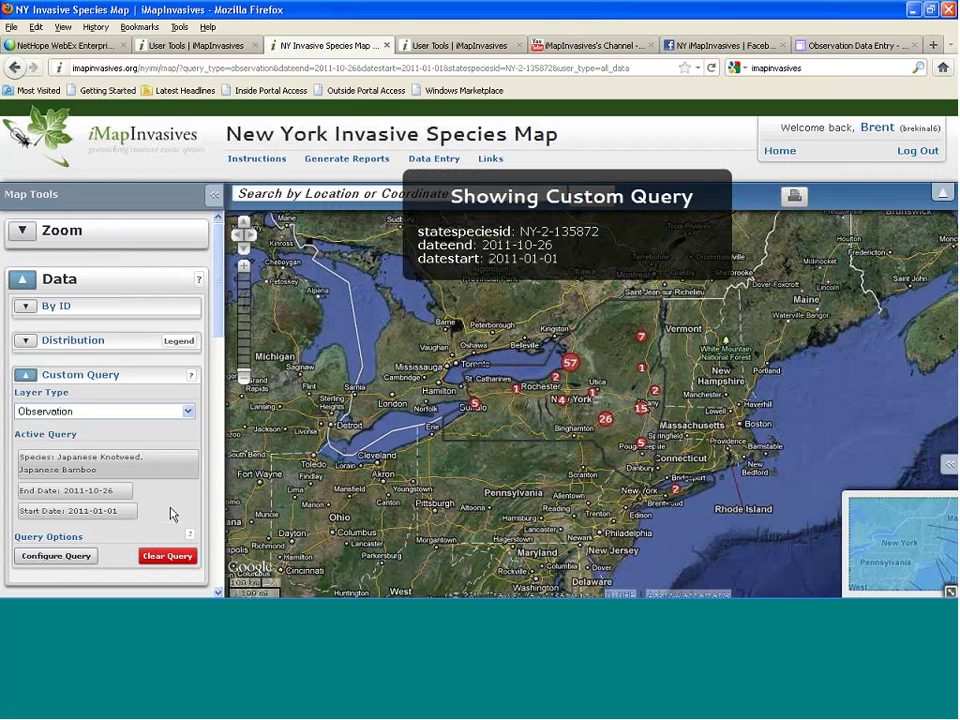
Clear the active observation query through its configuration on the map and look over the map's layer list
click(75, 560)
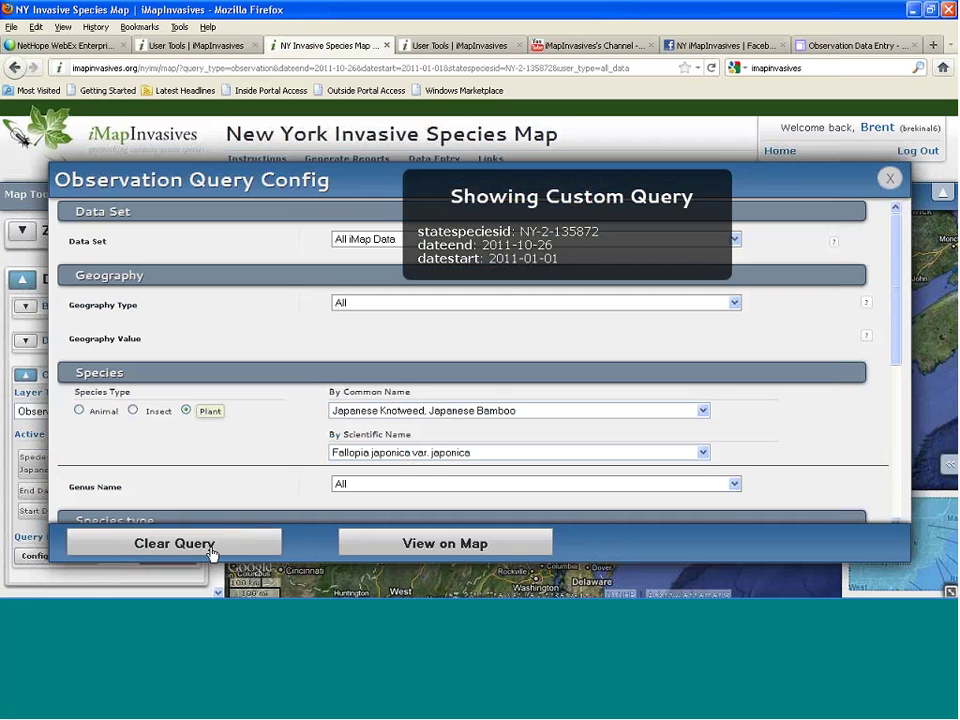
click(212, 551)
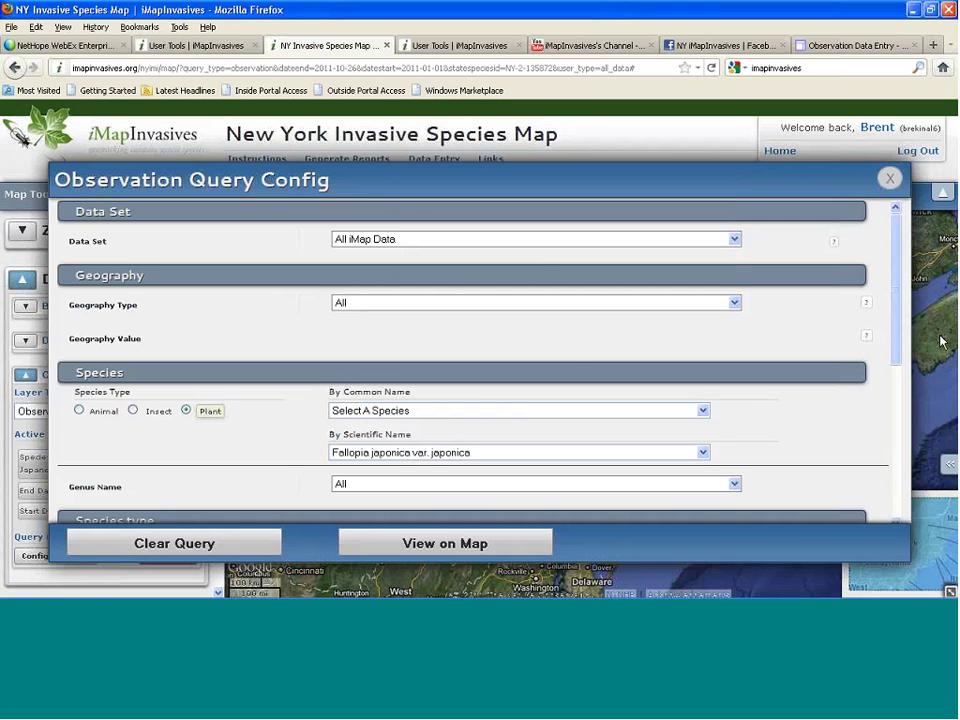
click(889, 179)
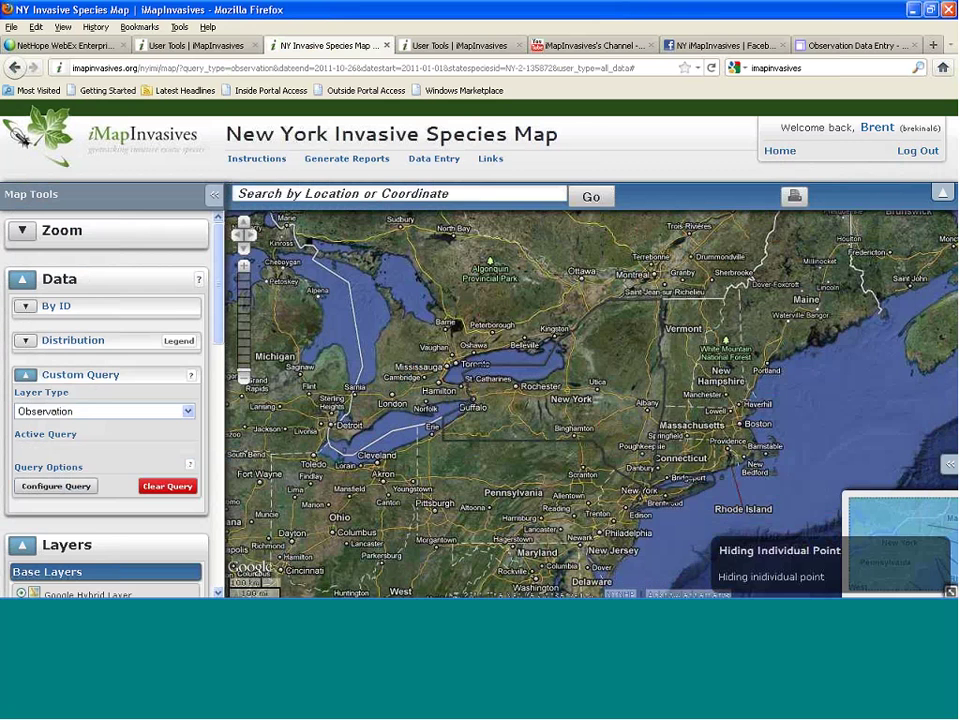
scroll(220, 374, down, 4)
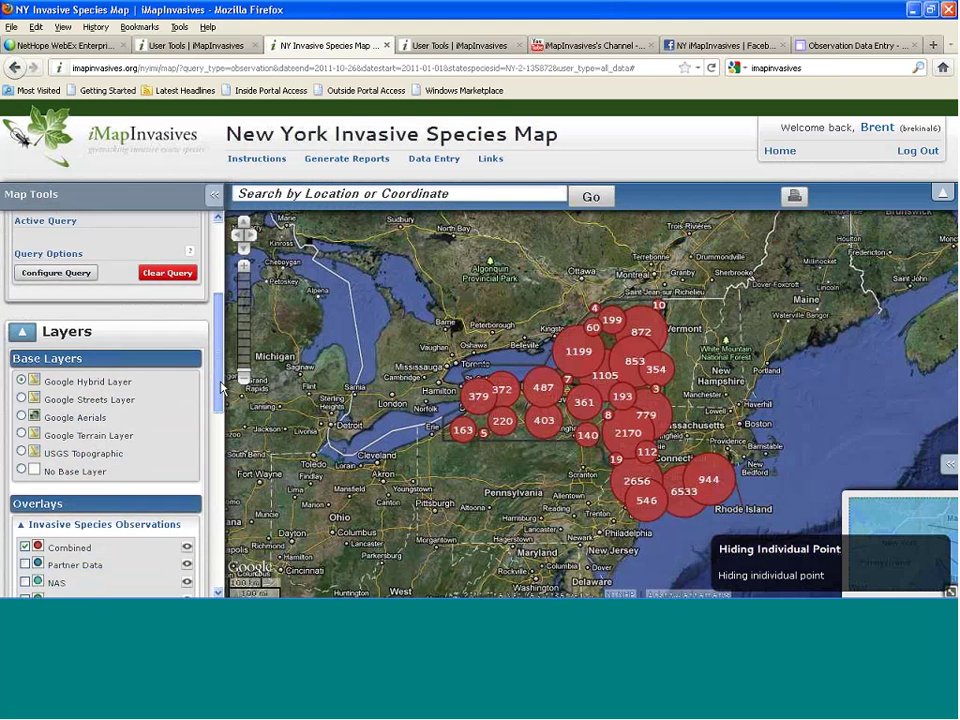
scroll(222, 374, up, 3)
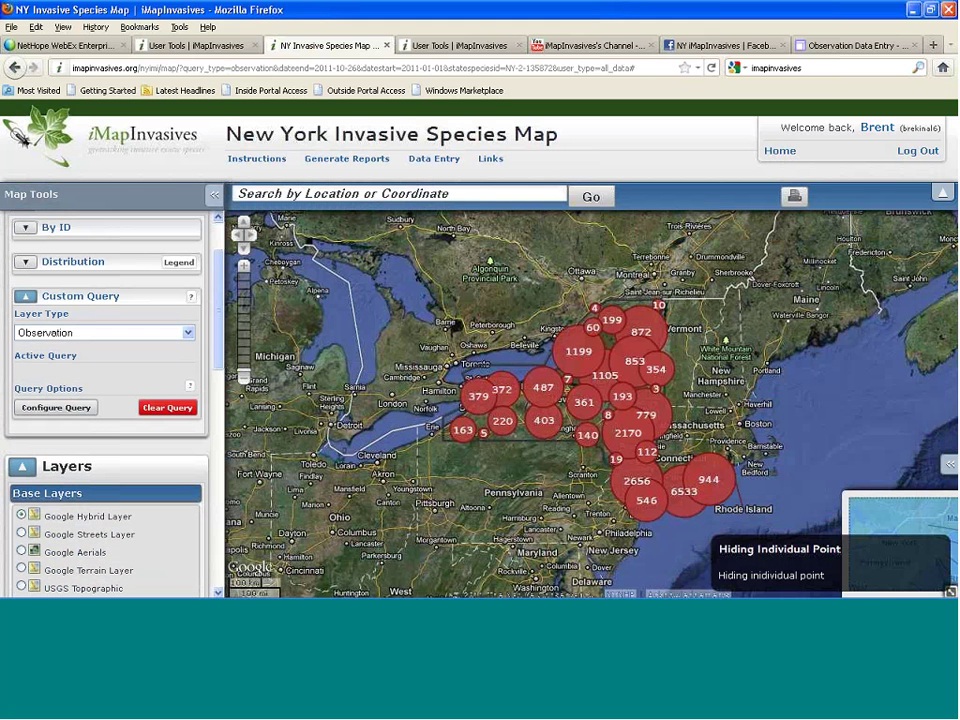
Reopen the map's observation query configuration, check the plant common name choices, and close it without selecting a species
click(52, 408)
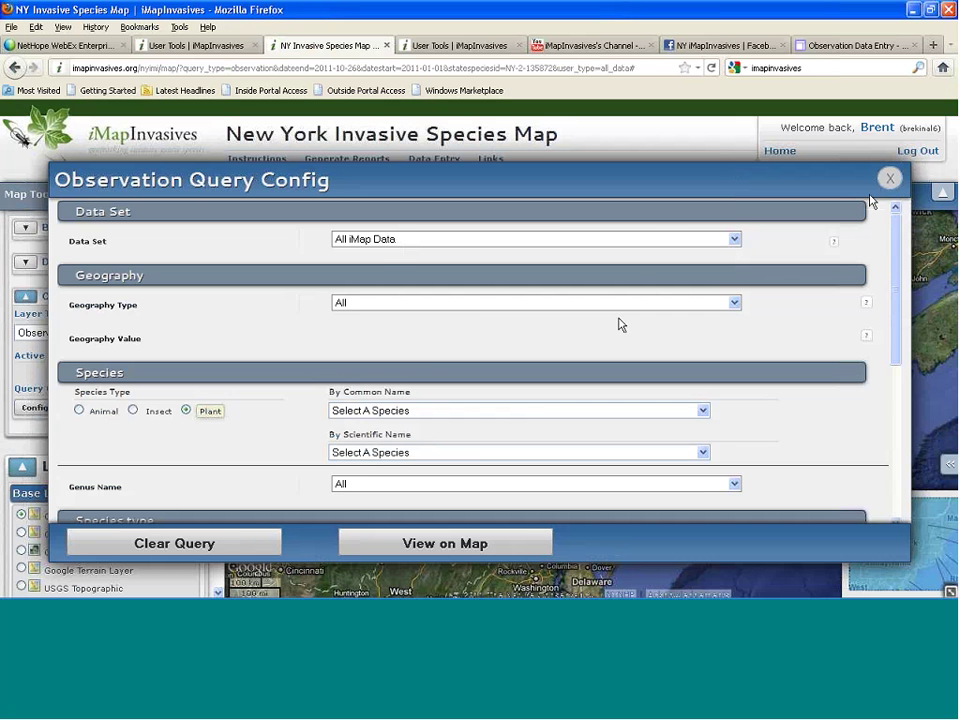
click(451, 412)
scroll(525, 362, down, 8)
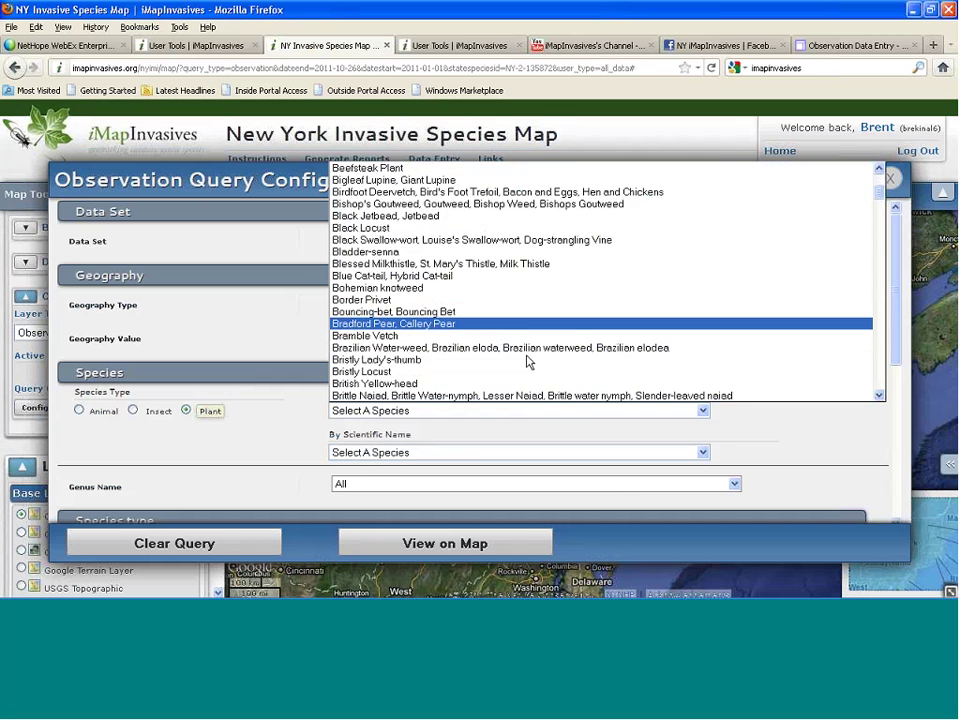
scroll(528, 362, down, 4)
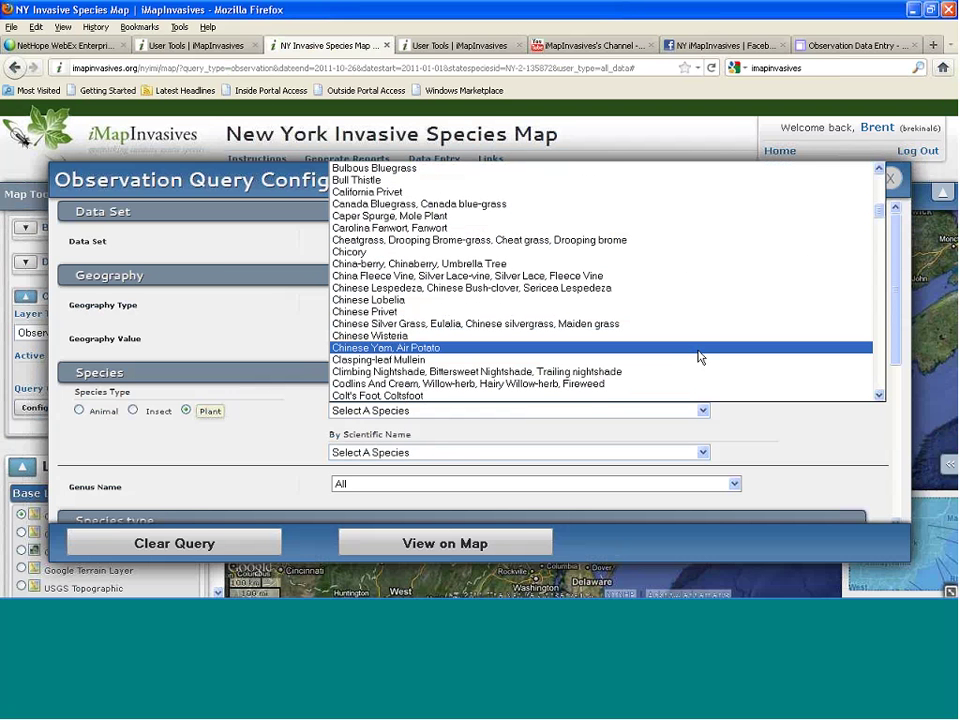
click(257, 229)
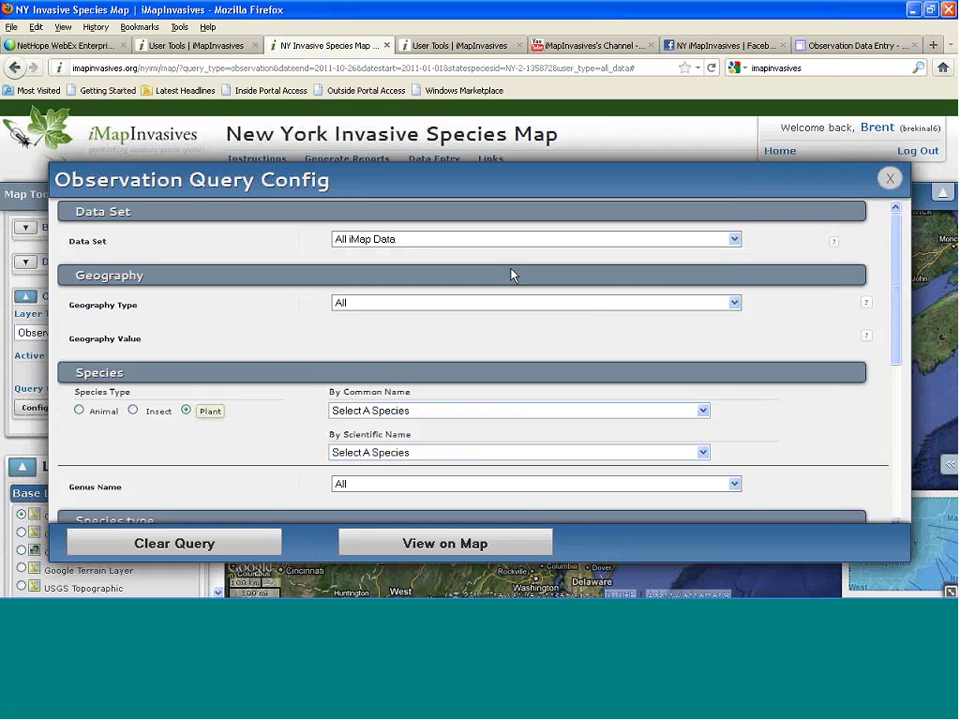
click(889, 180)
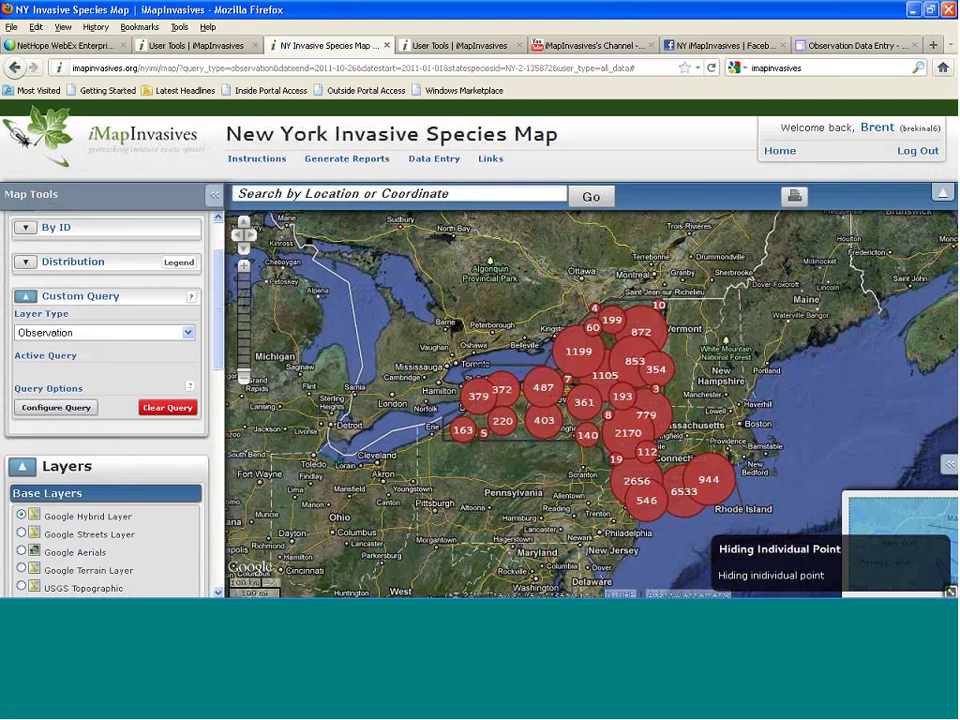
From the user tools home page, view the Survey Table and the custom report query form, returning home after each
click(195, 45)
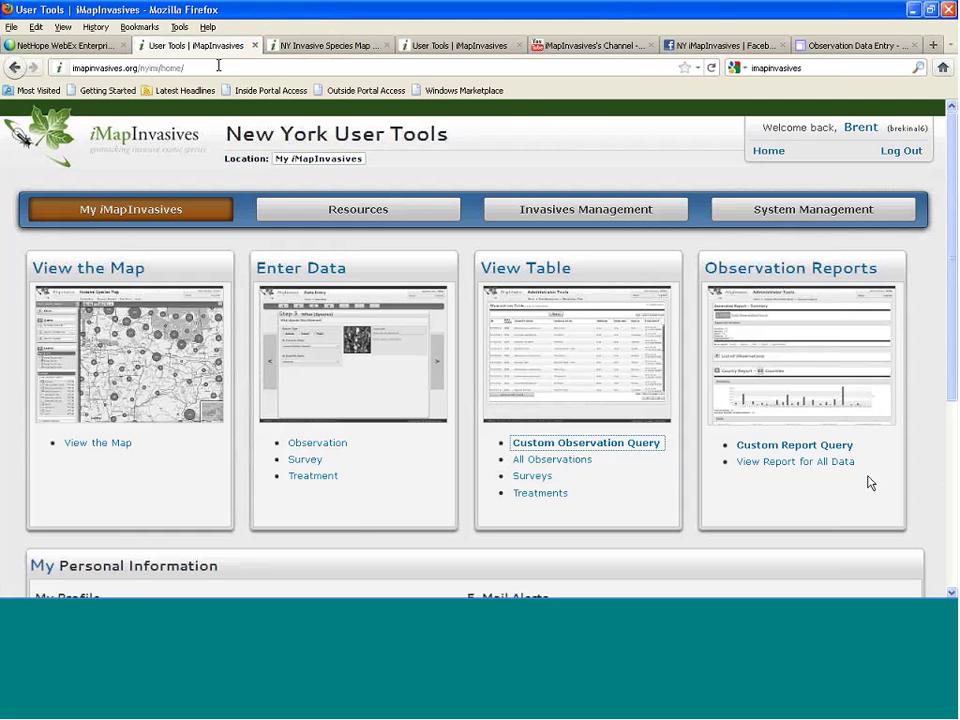
click(537, 480)
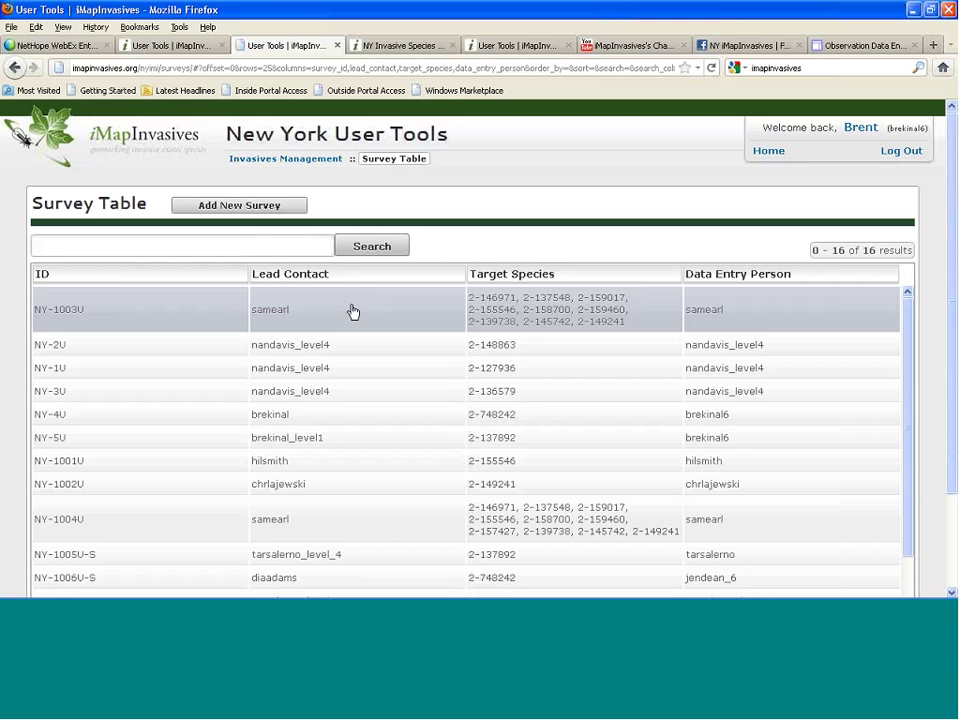
click(14, 68)
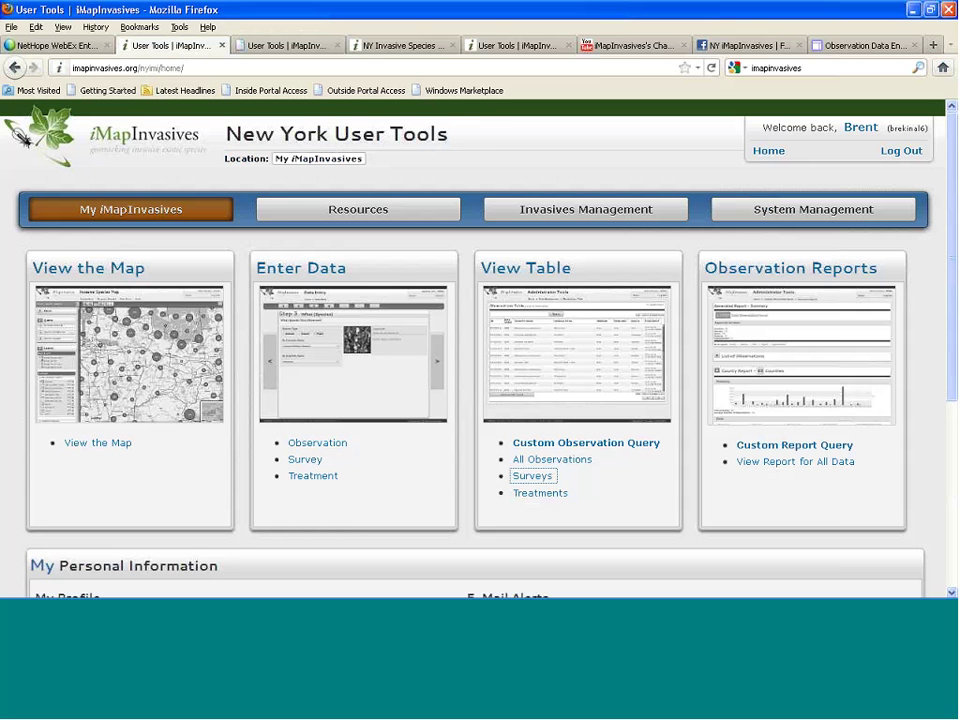
click(798, 462)
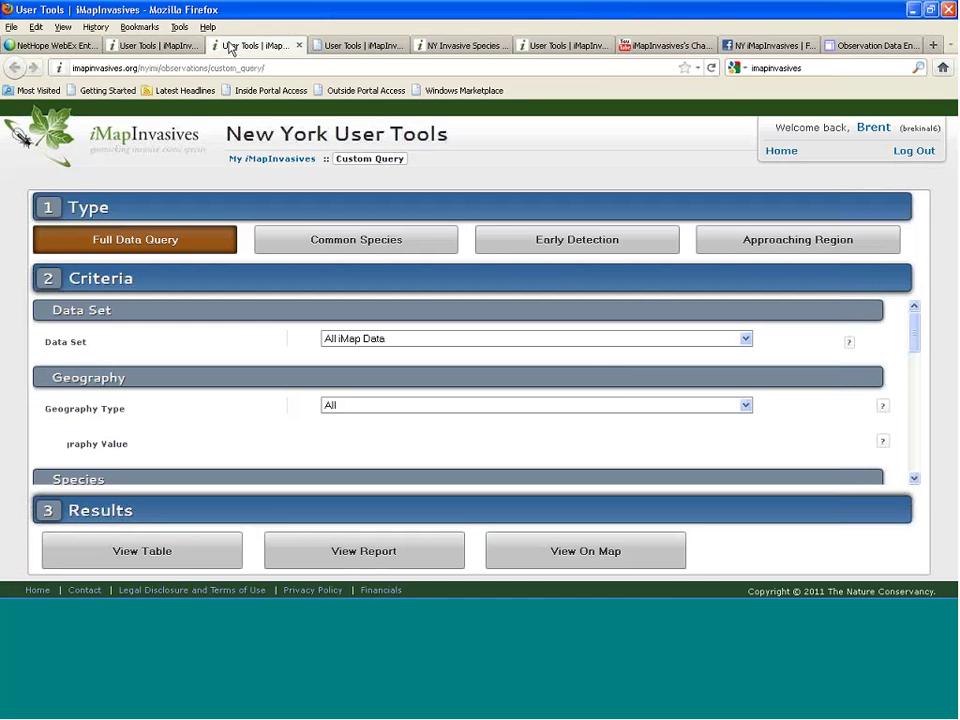
click(160, 45)
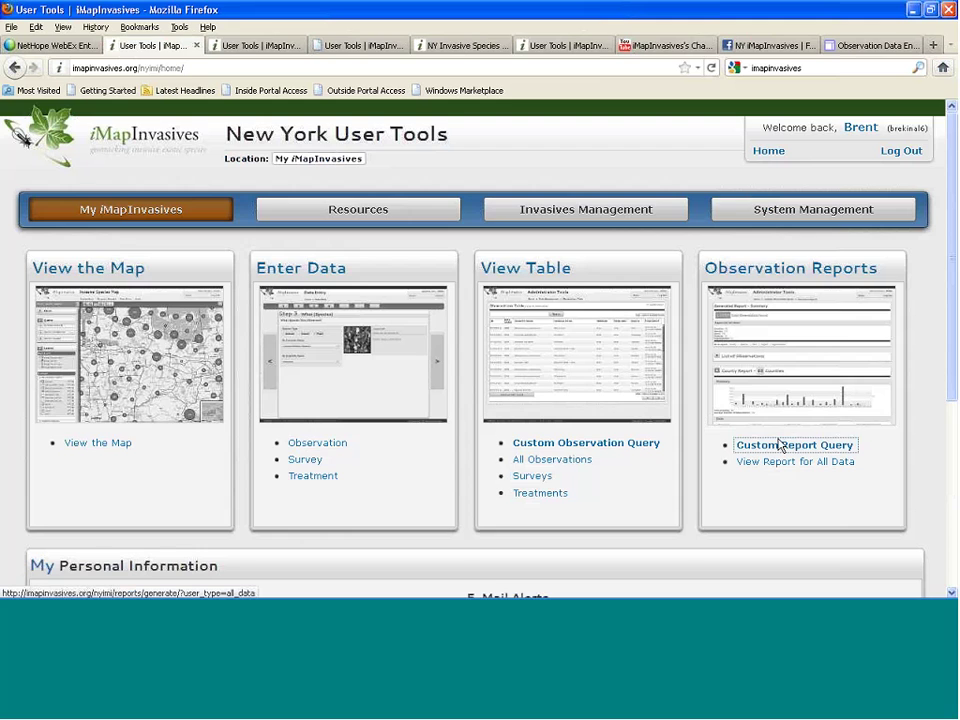
View the observation report for all available data and look through its county, species and project sections
click(765, 445)
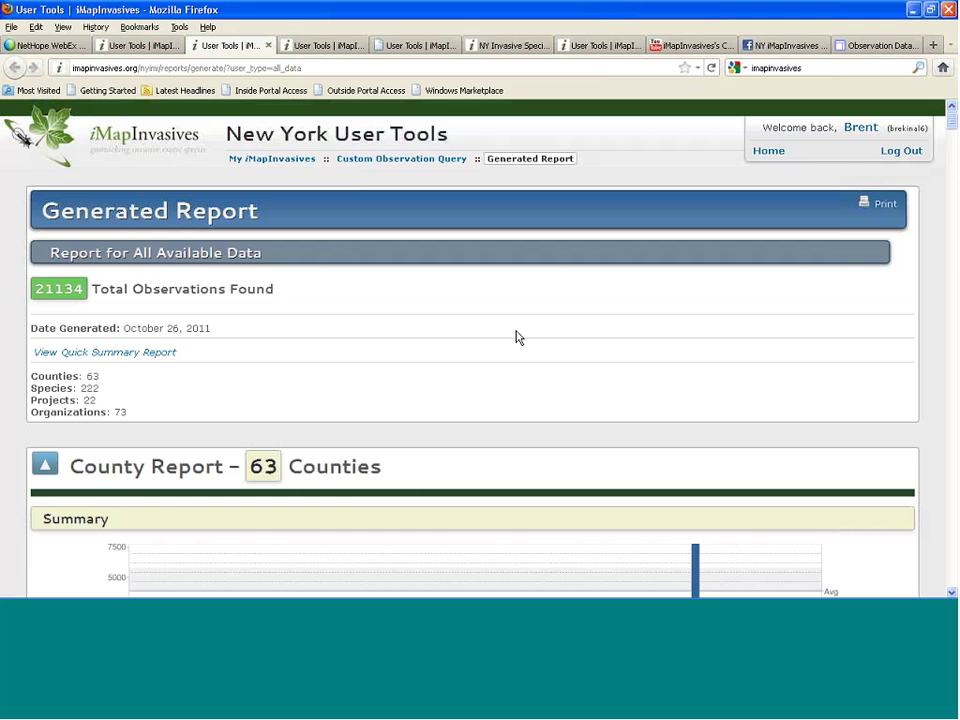
scroll(517, 337, down, 10)
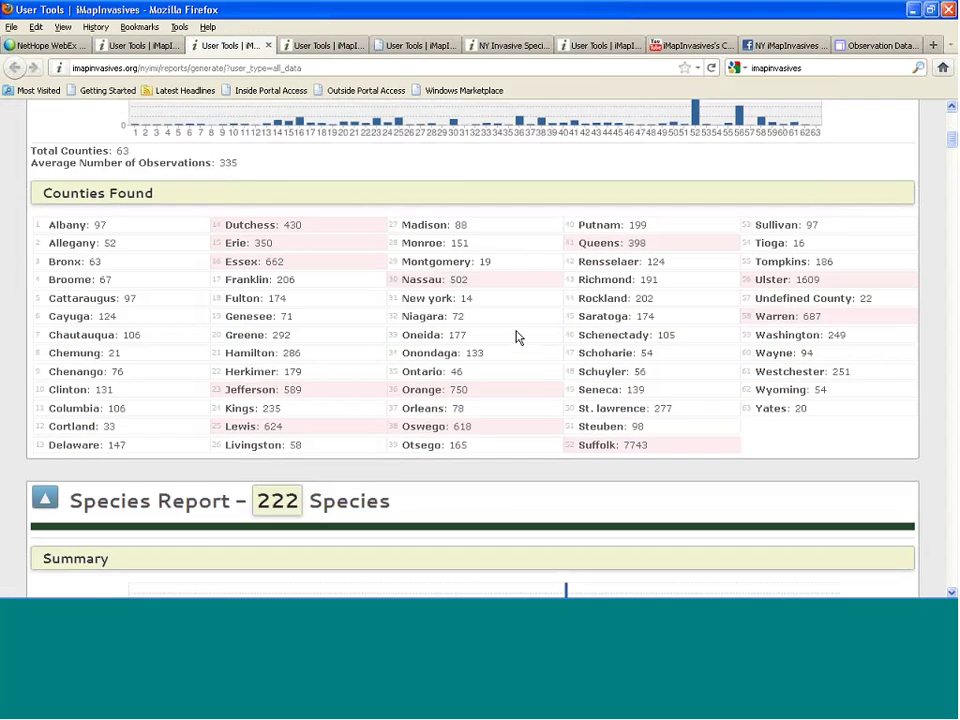
scroll(517, 337, down, 5)
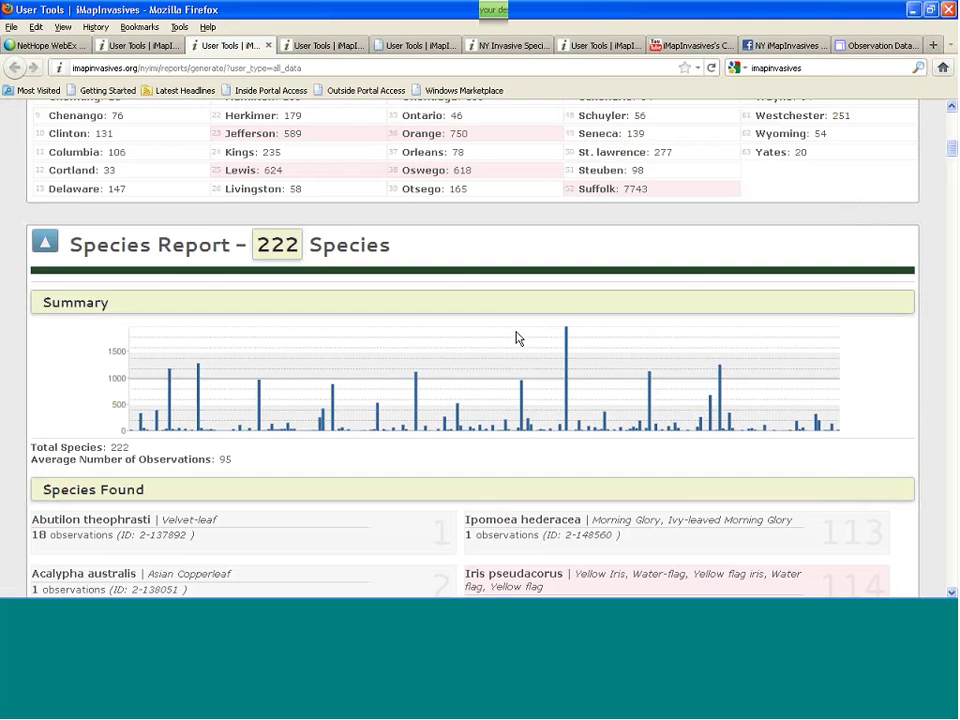
scroll(517, 337, down, 3)
scroll(517, 337, down, 14)
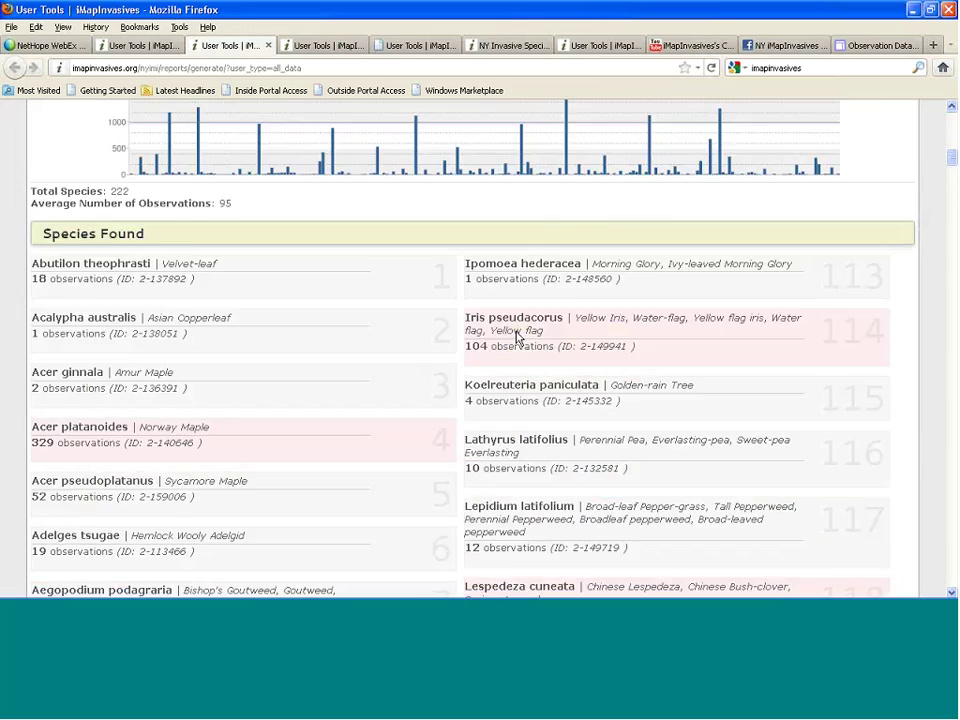
scroll(517, 337, down, 20)
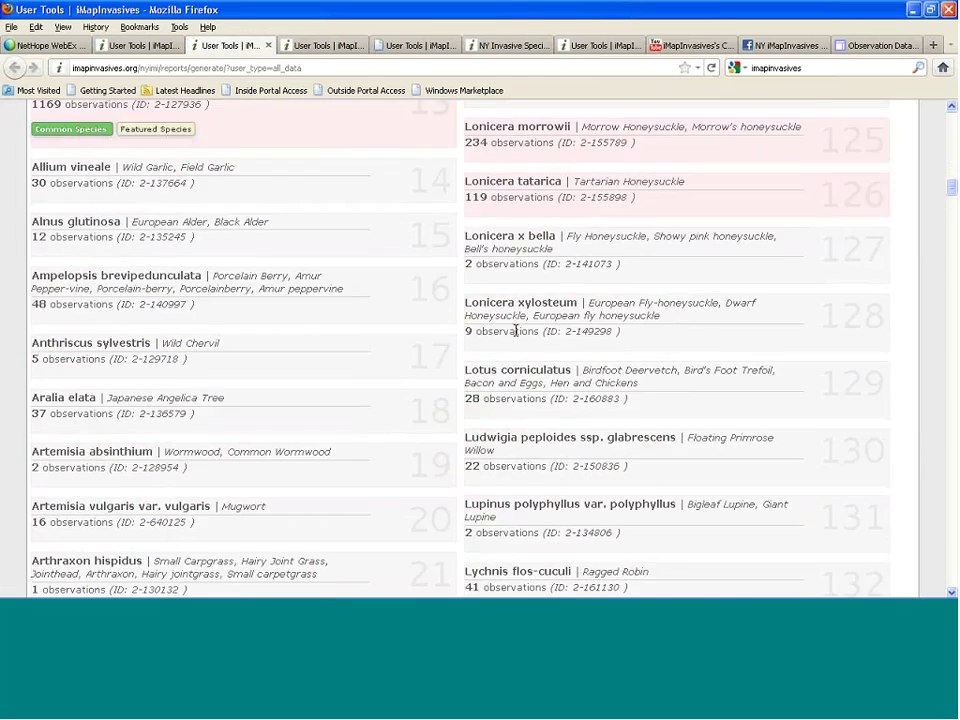
scroll(517, 337, down, 20)
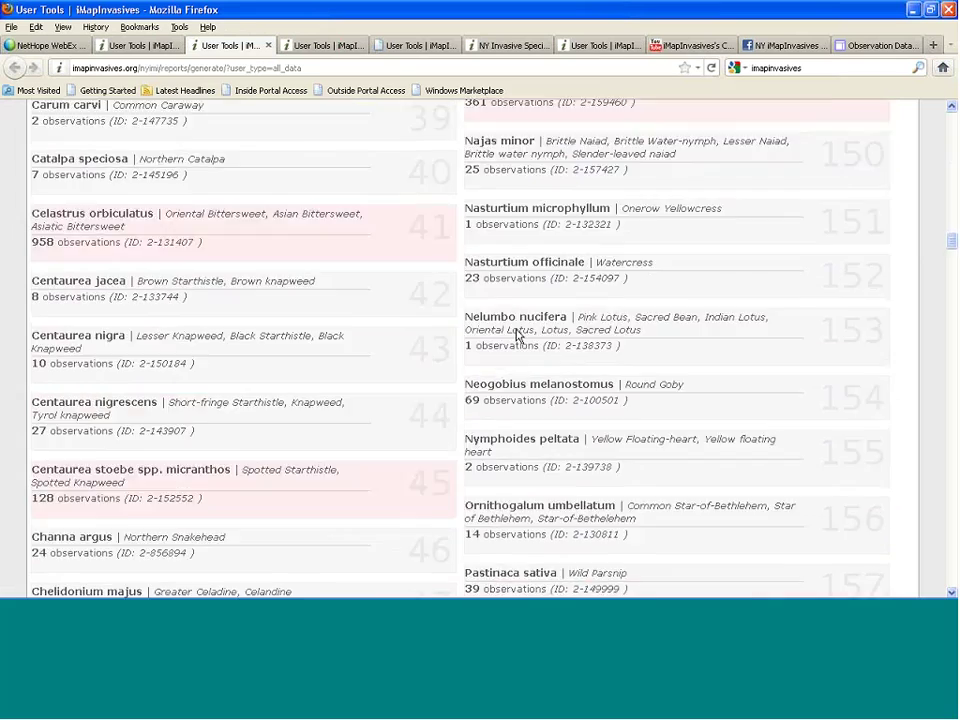
scroll(516, 326, down, 14)
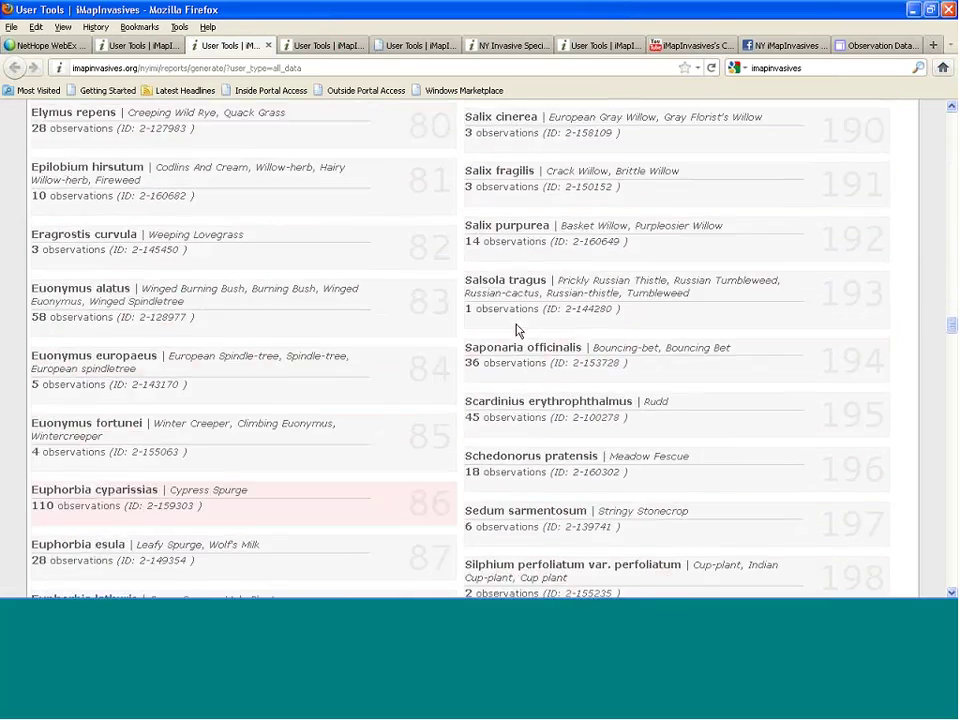
drag(953, 322, 953, 478)
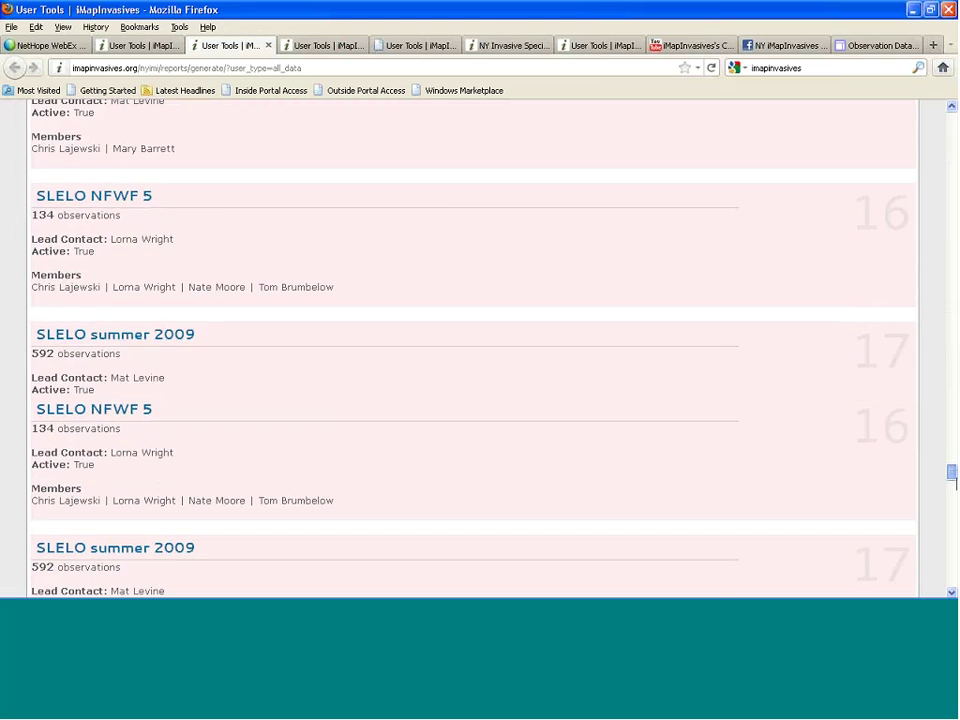
drag(953, 473, 951, 118)
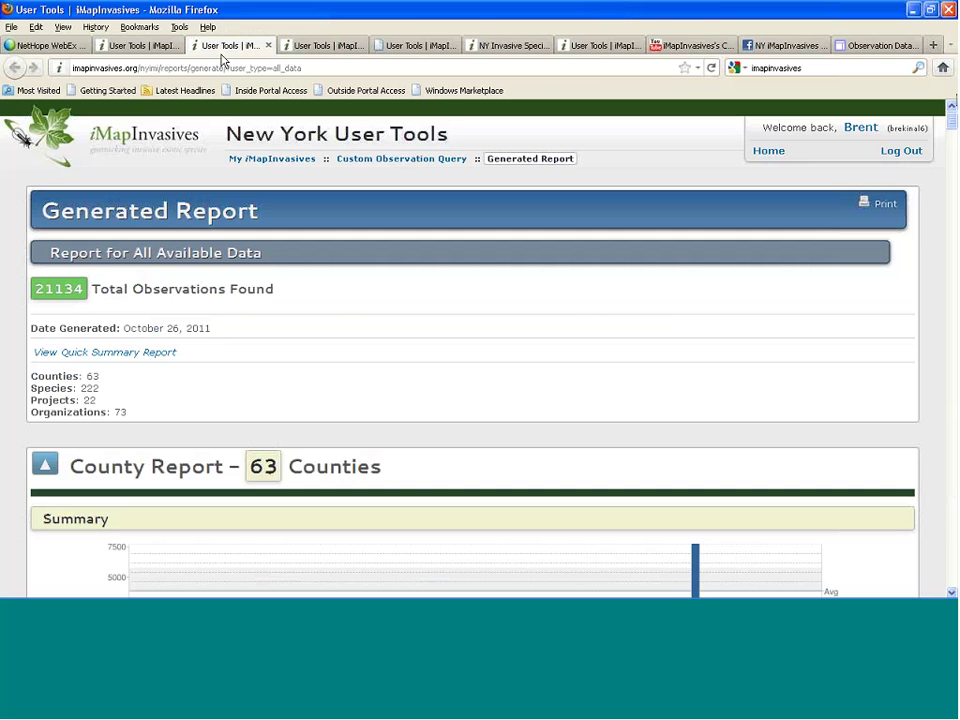
Return to the user tools home page and look over the personal information and iMapInvasives data view and download options
click(135, 46)
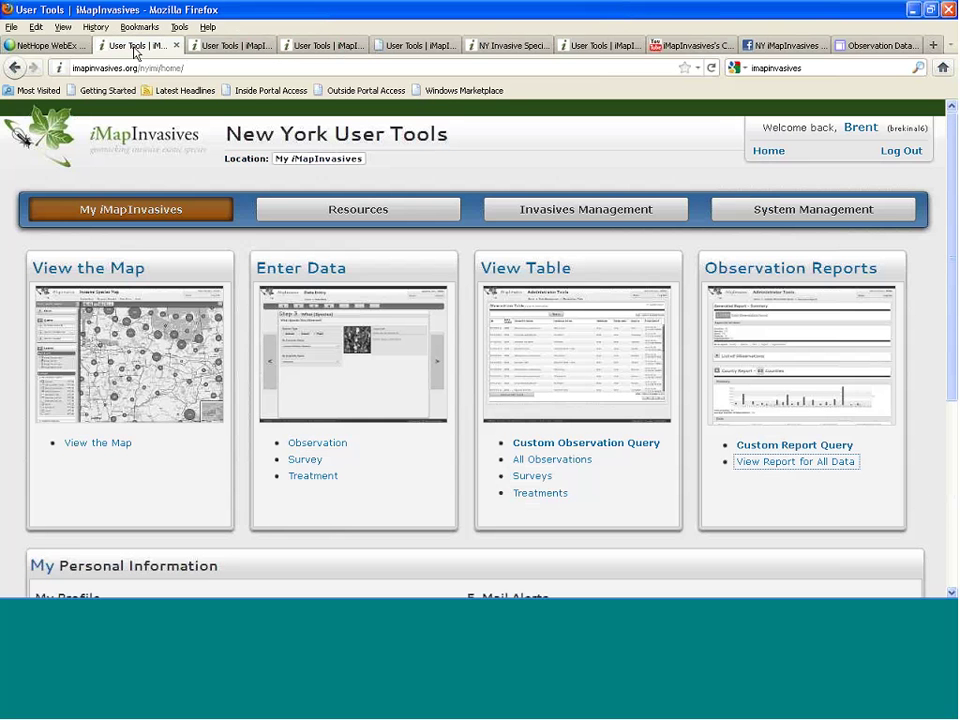
scroll(190, 548, down, 5)
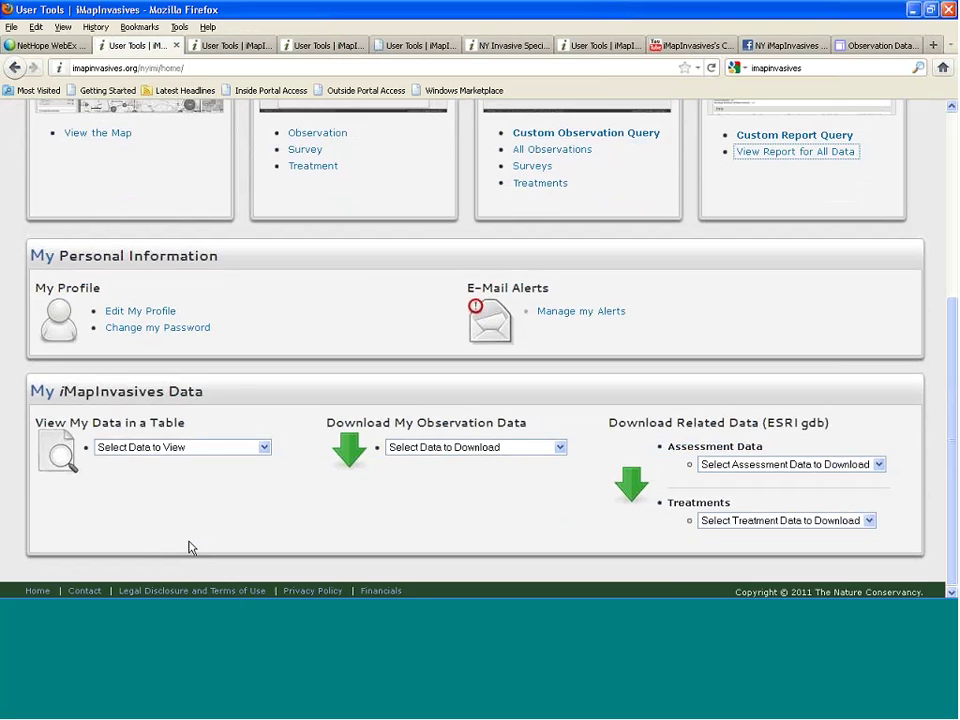
scroll(190, 548, up, 5)
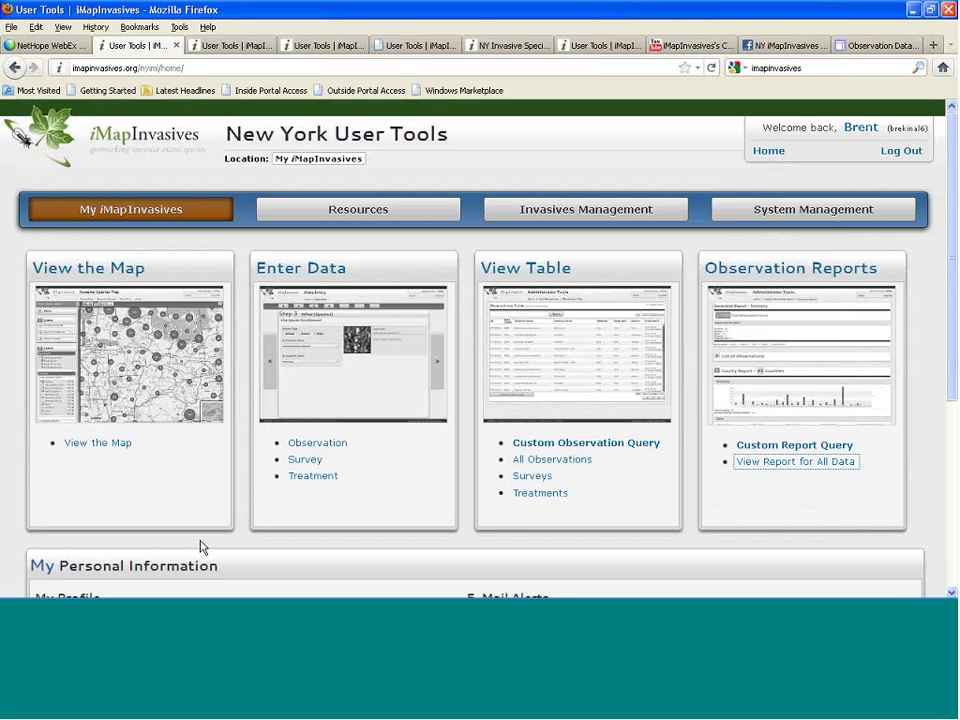